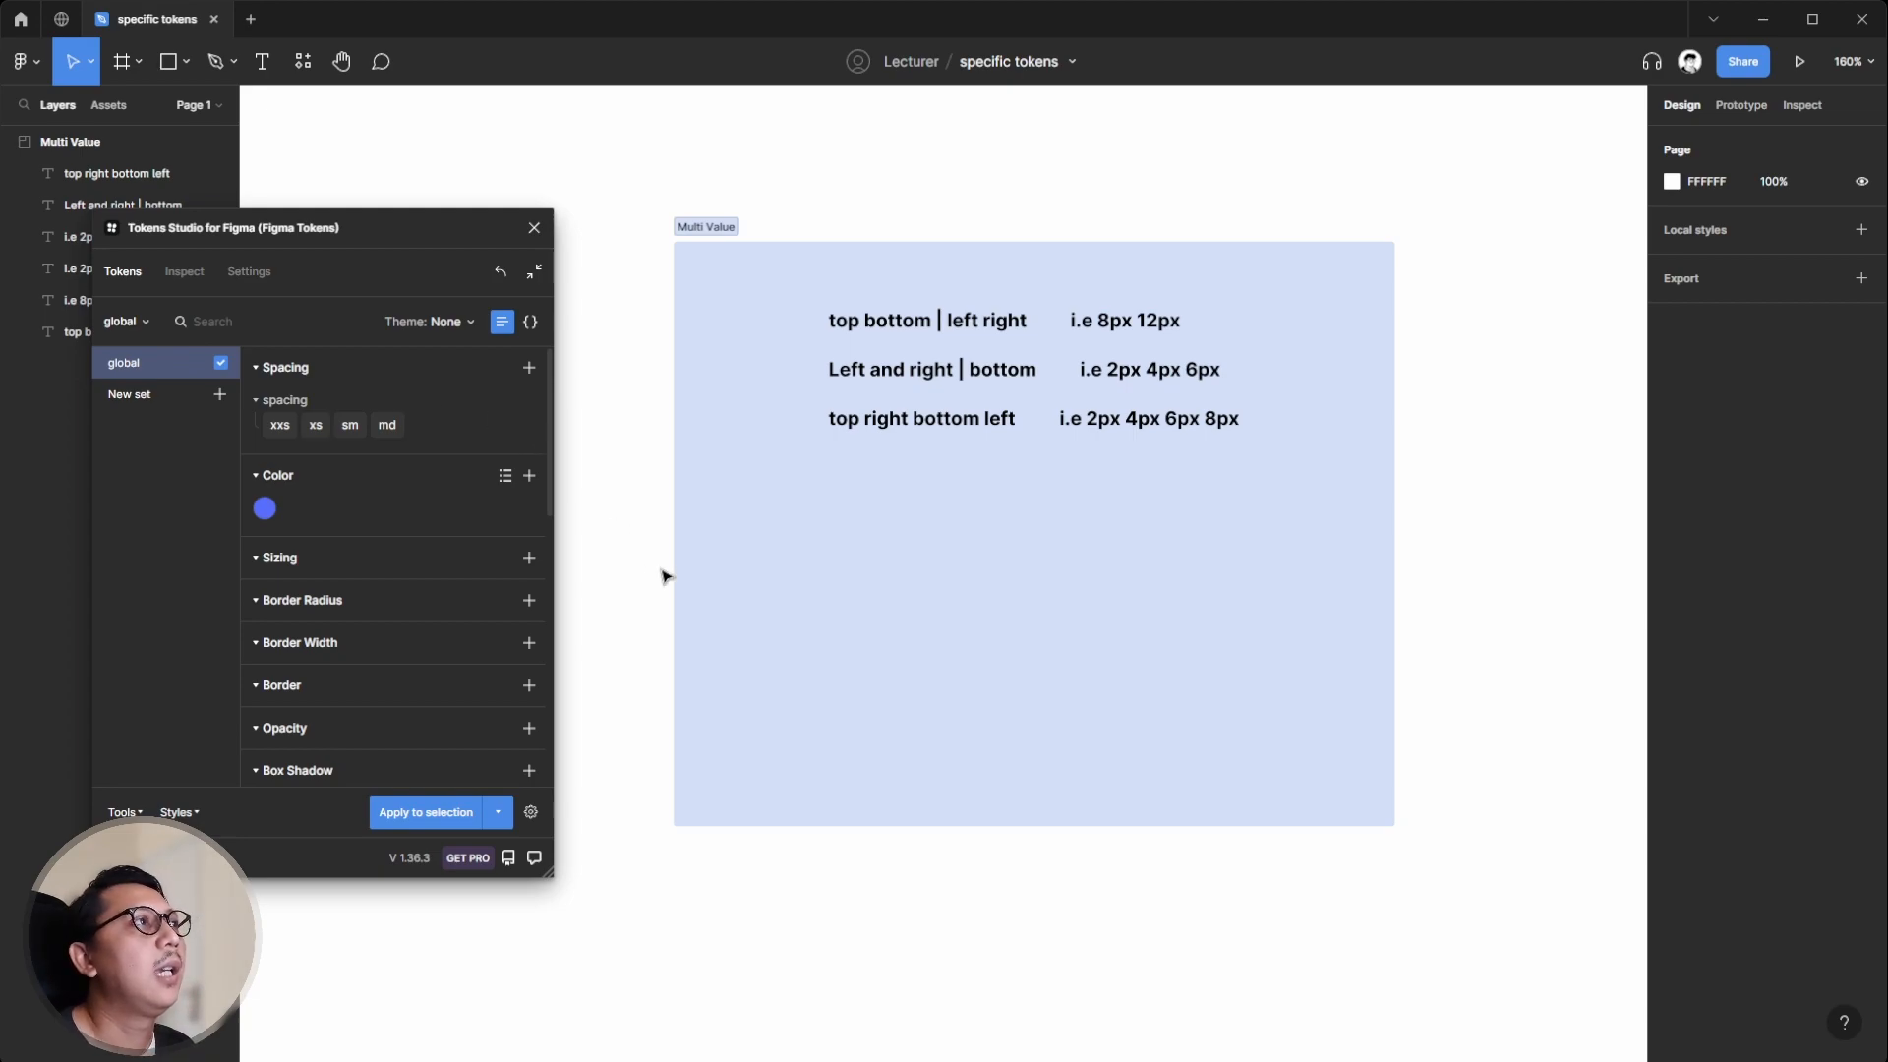
- Add a text layer reading "Button A" on the empty canvas below the Multi Value frame
{"action": "left_click", "coordinate": [751, 601]}
{"action": "key", "text": "Escape"}
{"action": "key", "text": "t"}
{"action": "left_click", "coordinate": [800, 913]}
{"action": "type", "text": "dada"}
{"action": "key", "text": "ctrl+a"}
{"action": "type", "text": "?Butt"}
{"action": "key", "text": "ctrl+a"}
{"action": "key", "text": "BackSpace"}
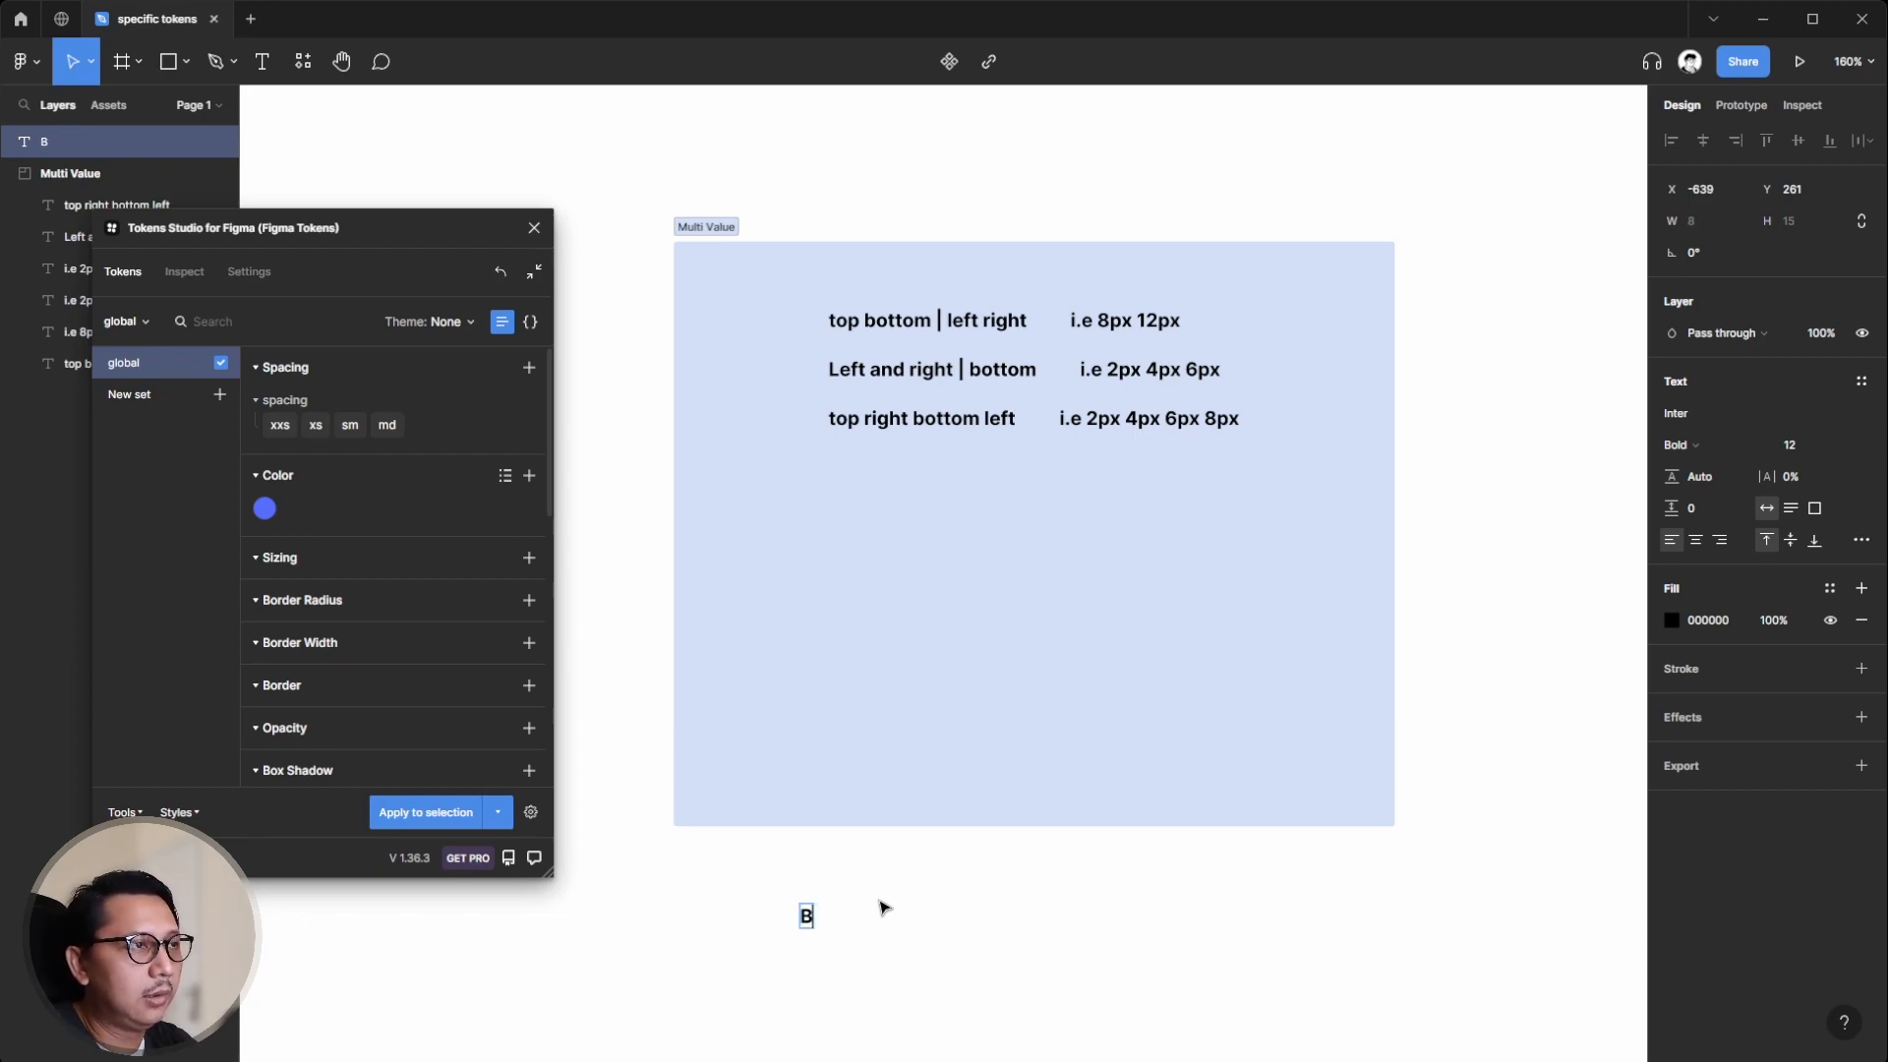
{"action": "type", "text": "Button A"}
{"action": "key", "text": "Escape"}
- Wrap the "Button A" text in an auto layout frame
{"action": "left_click", "coordinate": [929, 940]}
{"action": "left_click", "coordinate": [845, 919]}
{"action": "key", "text": "shift+a"}
{"action": "left_click", "coordinate": [988, 933]}
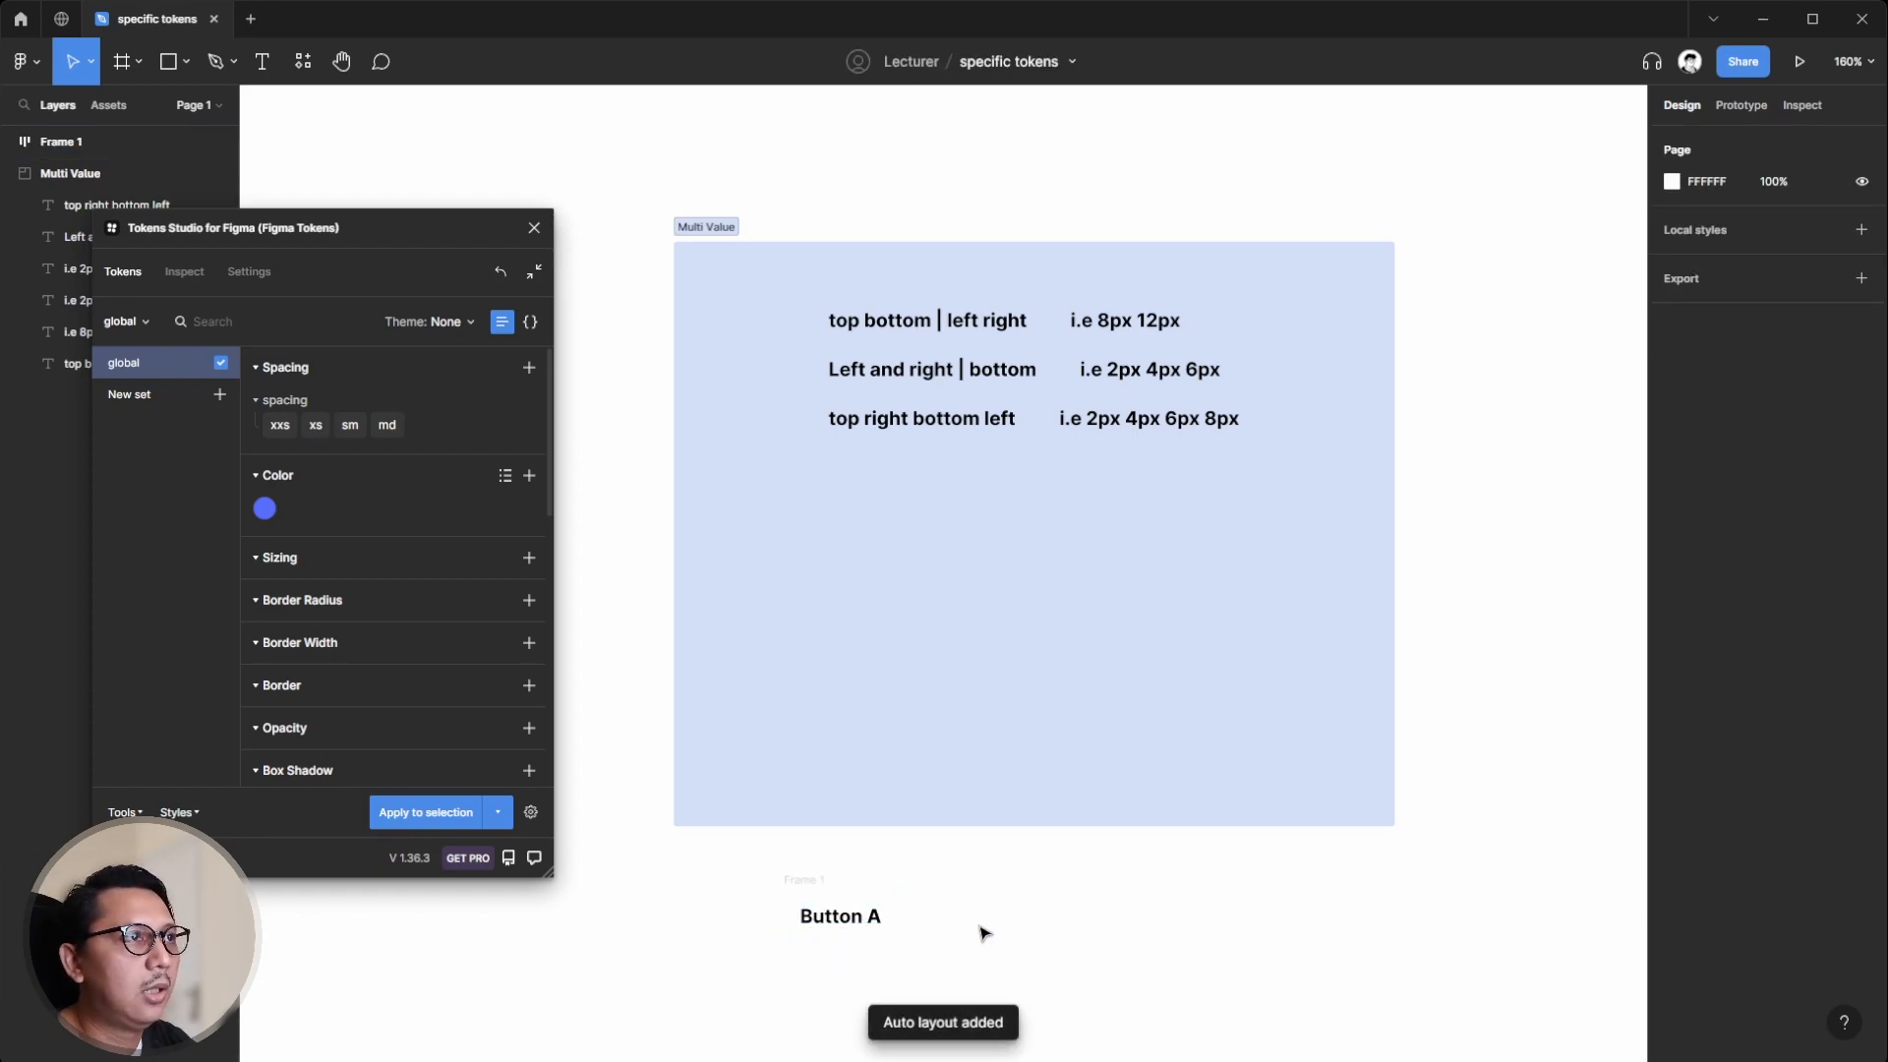
- Apply the blue color token as the fill of the Button A frame
{"action": "left_click", "coordinate": [802, 879]}
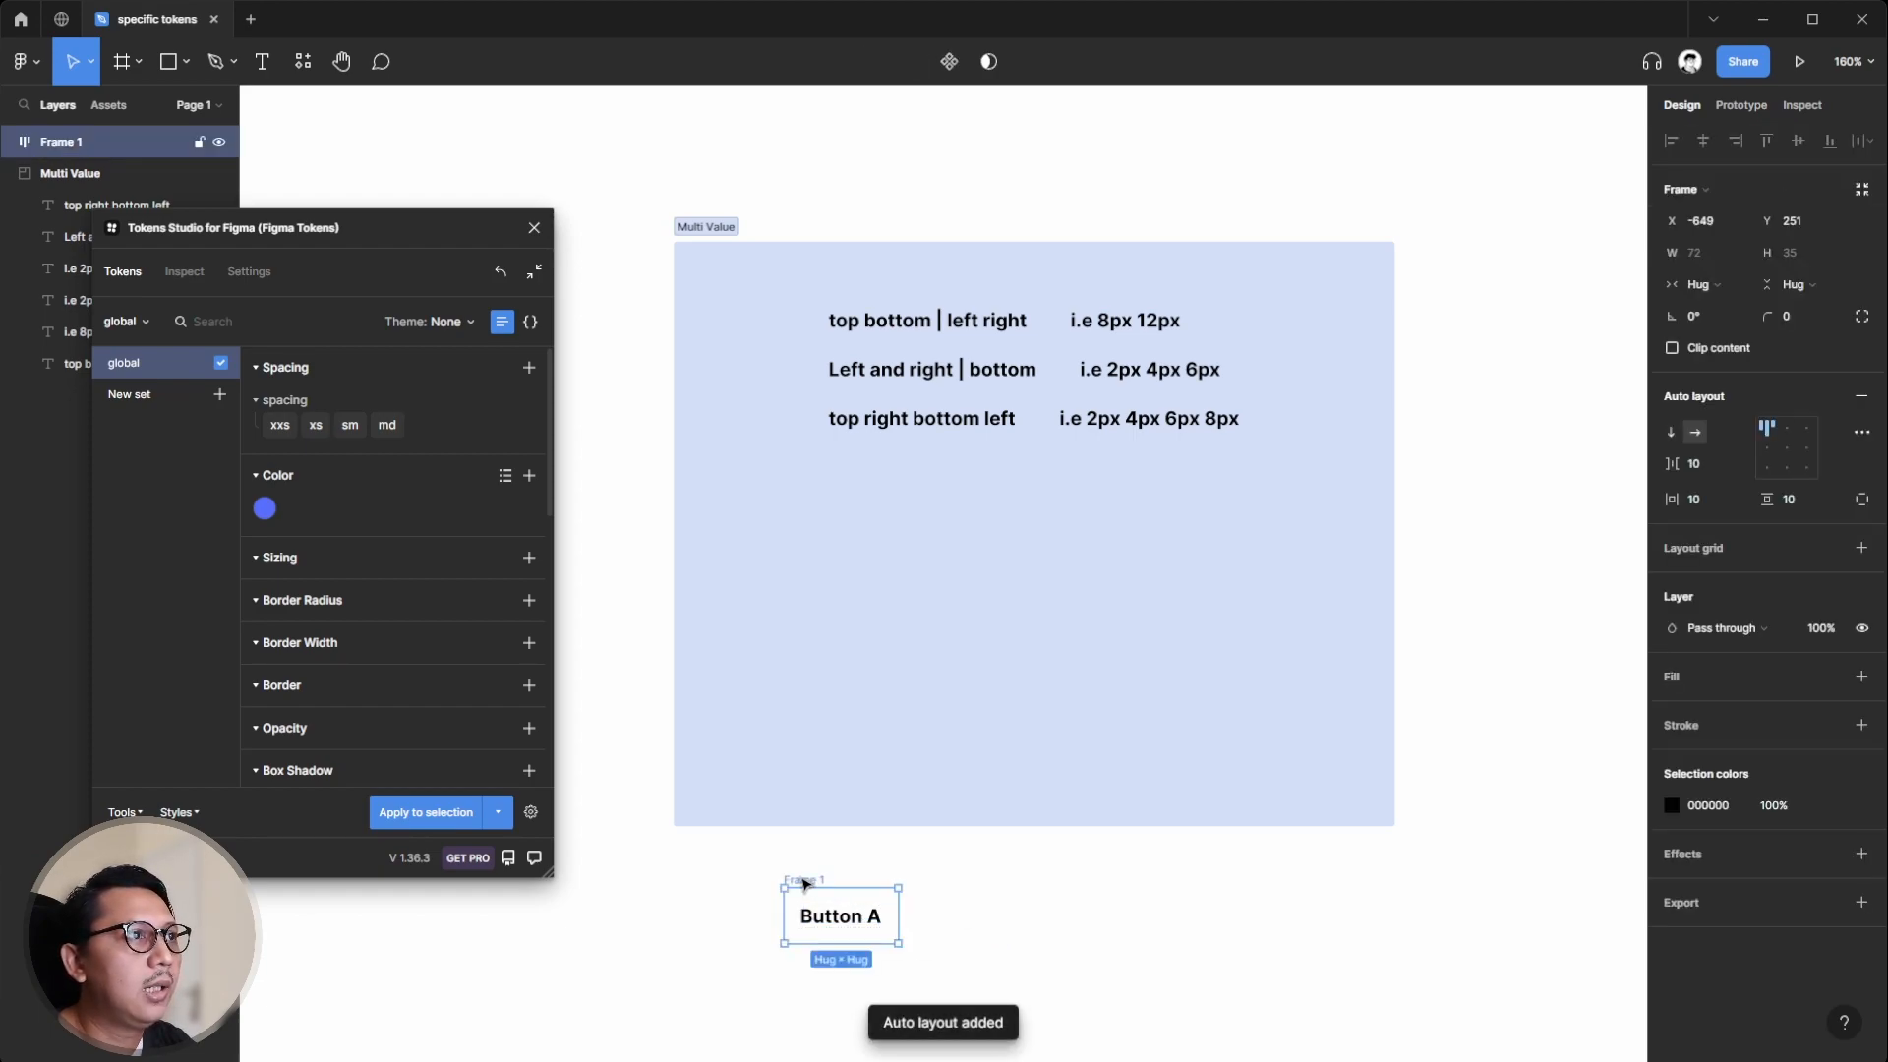
{"action": "right_click", "coordinate": [264, 507]}
{"action": "left_click", "coordinate": [289, 510]}
{"action": "left_click", "coordinate": [901, 917]}
- Set the fill of the "Button A" text to white, FFFFFF
{"action": "left_click", "coordinate": [865, 916]}
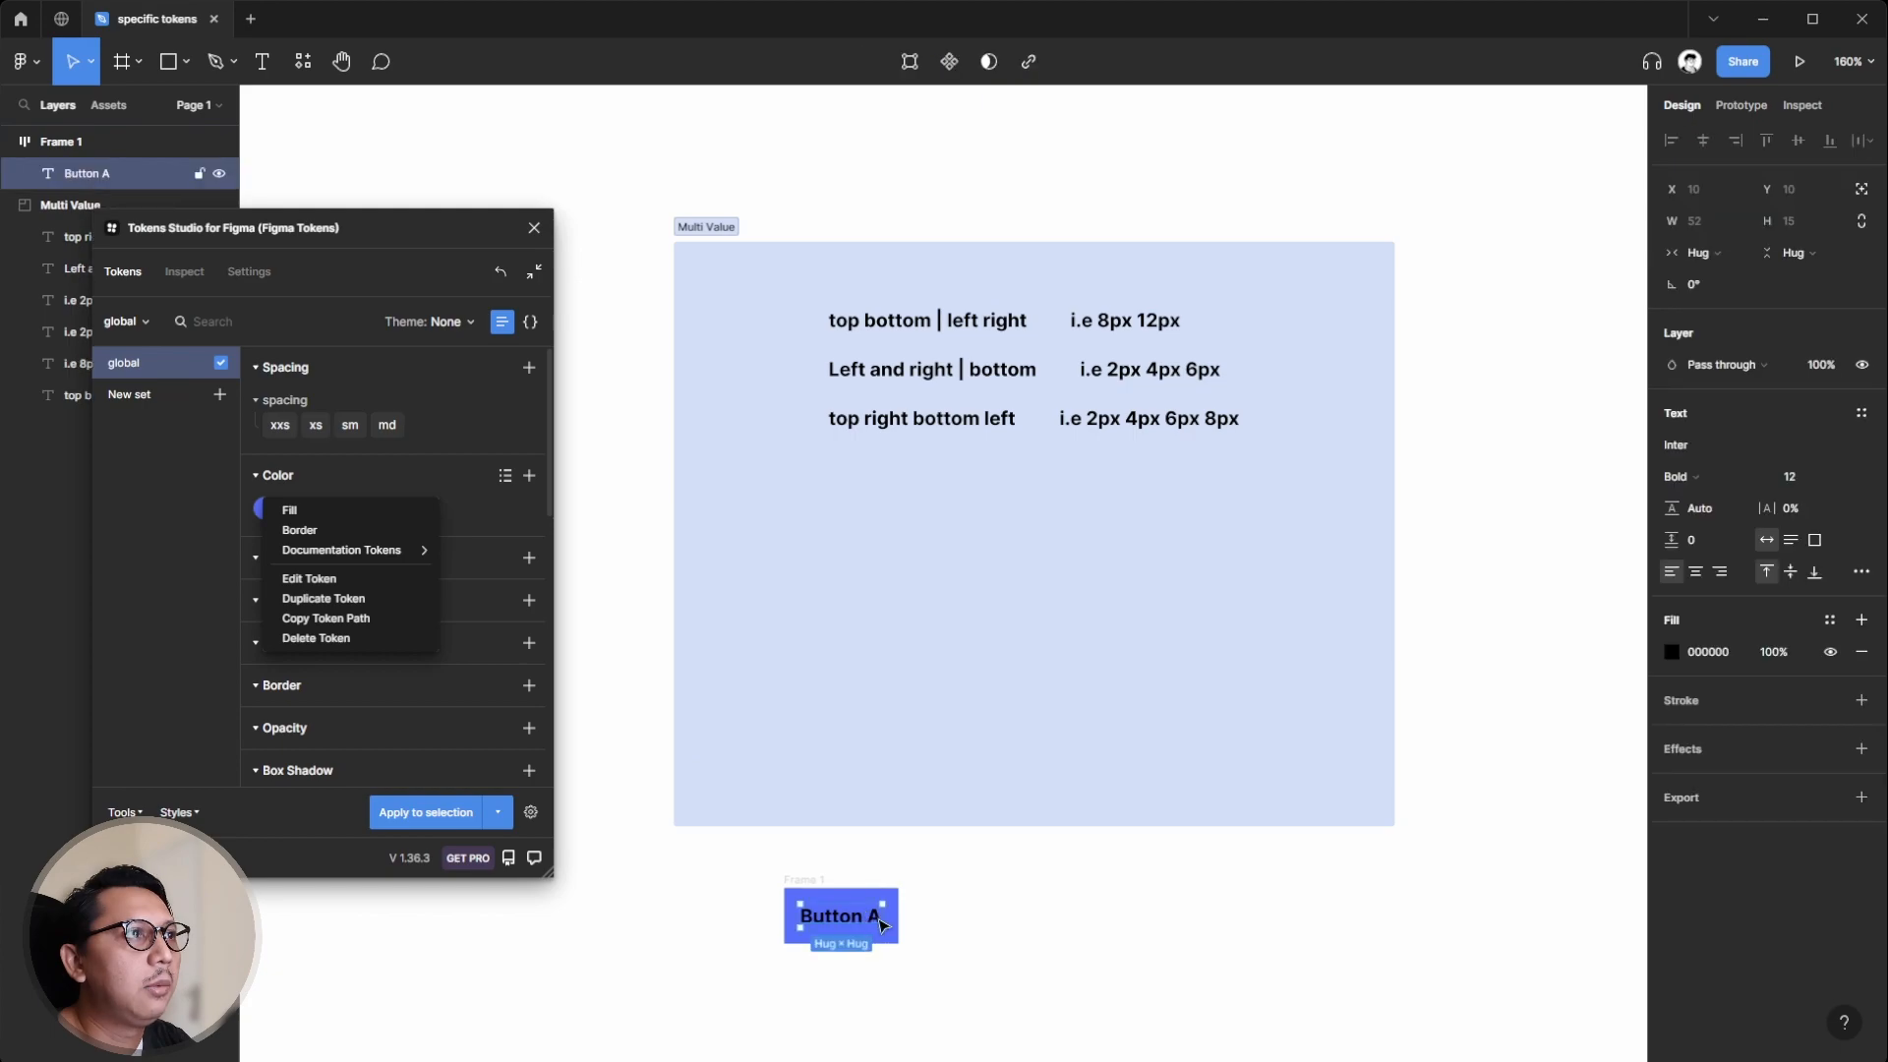
{"action": "left_click", "coordinate": [1699, 651]}
{"action": "type", "text": "fff"}
{"action": "key", "text": "Return"}
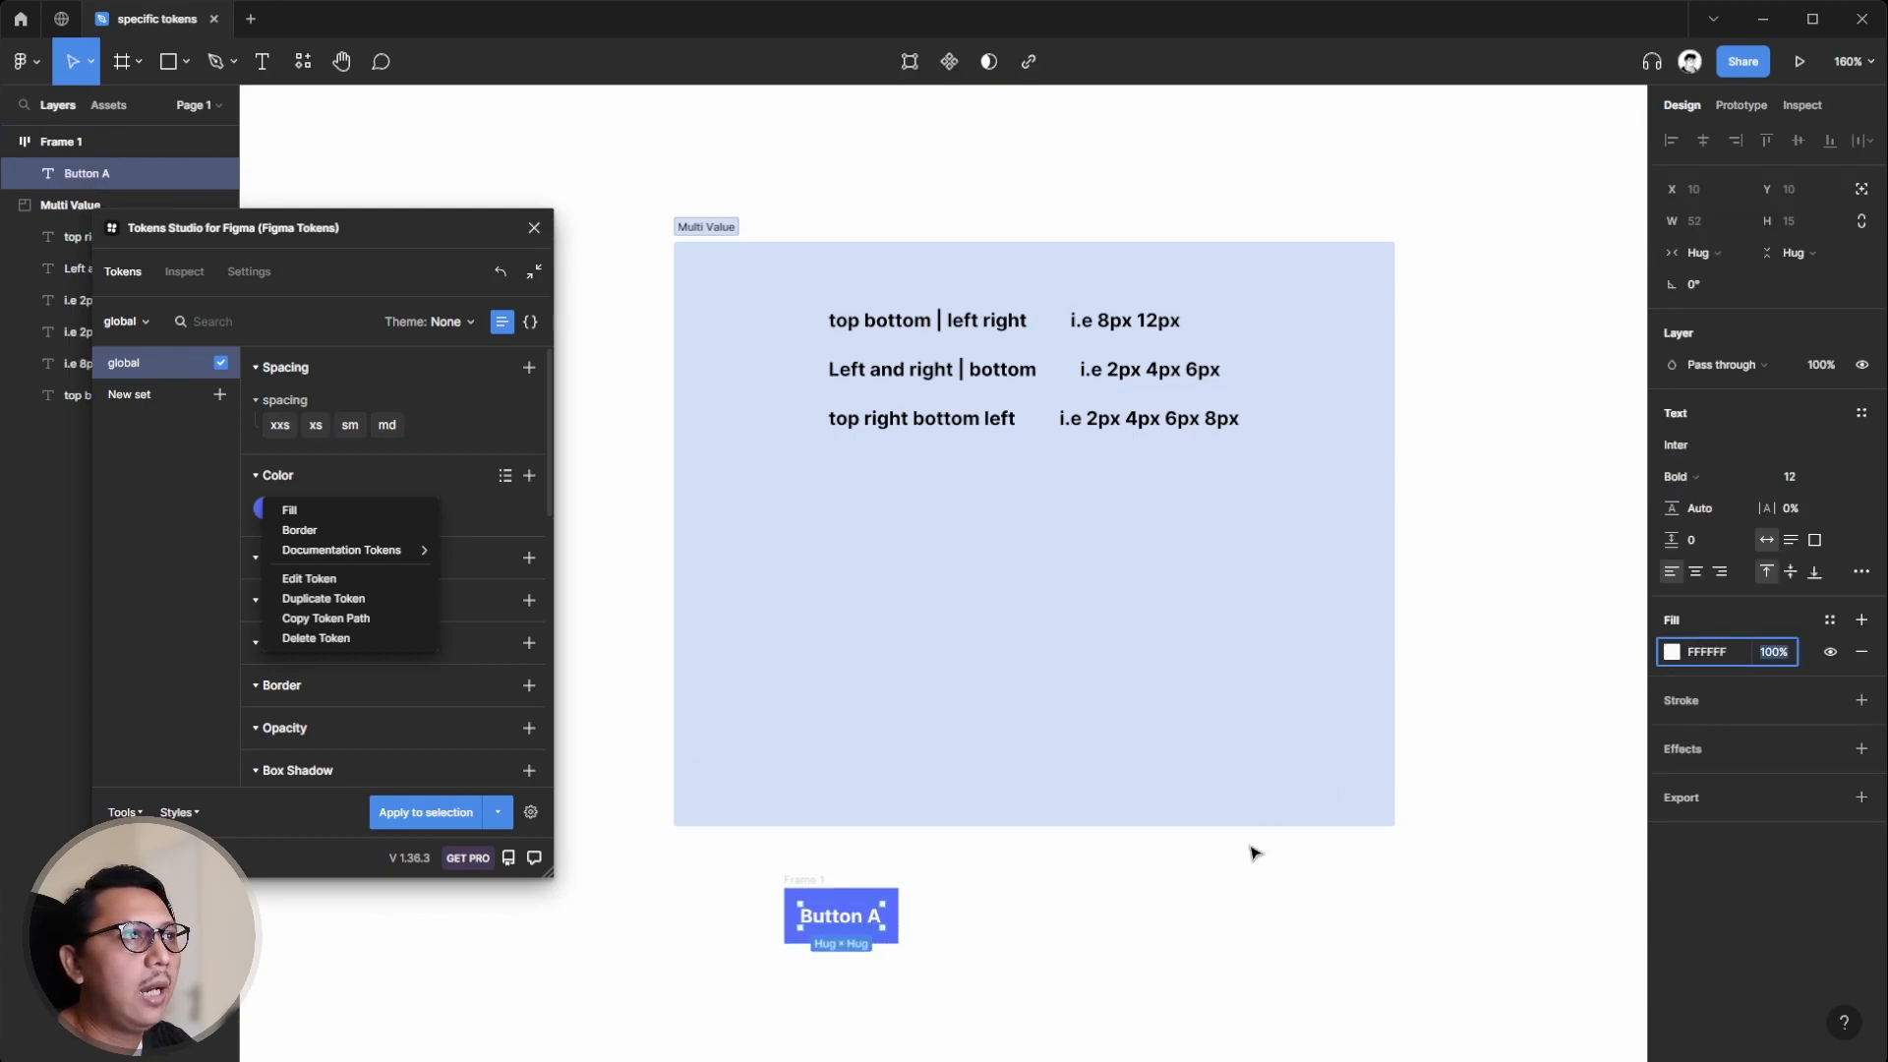
{"action": "left_click", "coordinate": [1275, 831]}
- With the Button A frame selected, create a spacing token named buttonA with the value 8px 12px
{"action": "left_click", "coordinate": [812, 878]}
{"action": "left_click", "coordinate": [162, 500]}
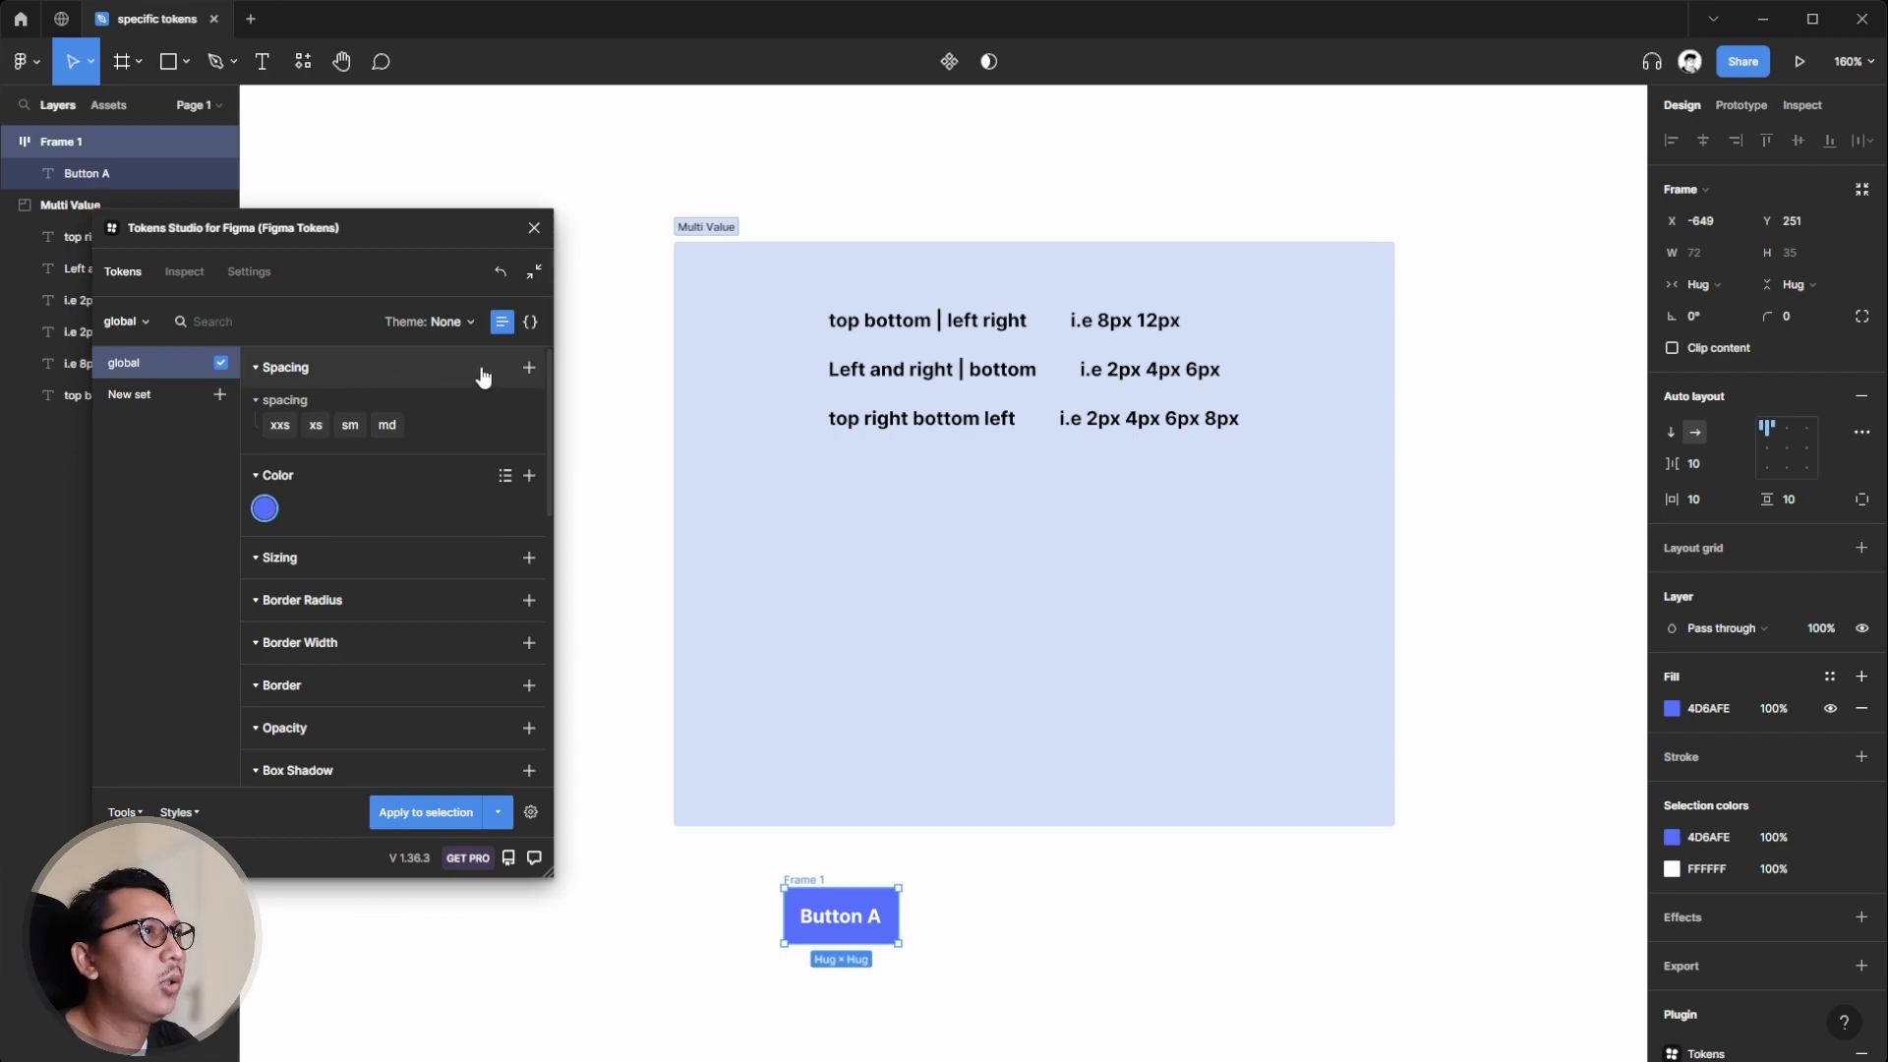
{"action": "left_click", "coordinate": [529, 368]}
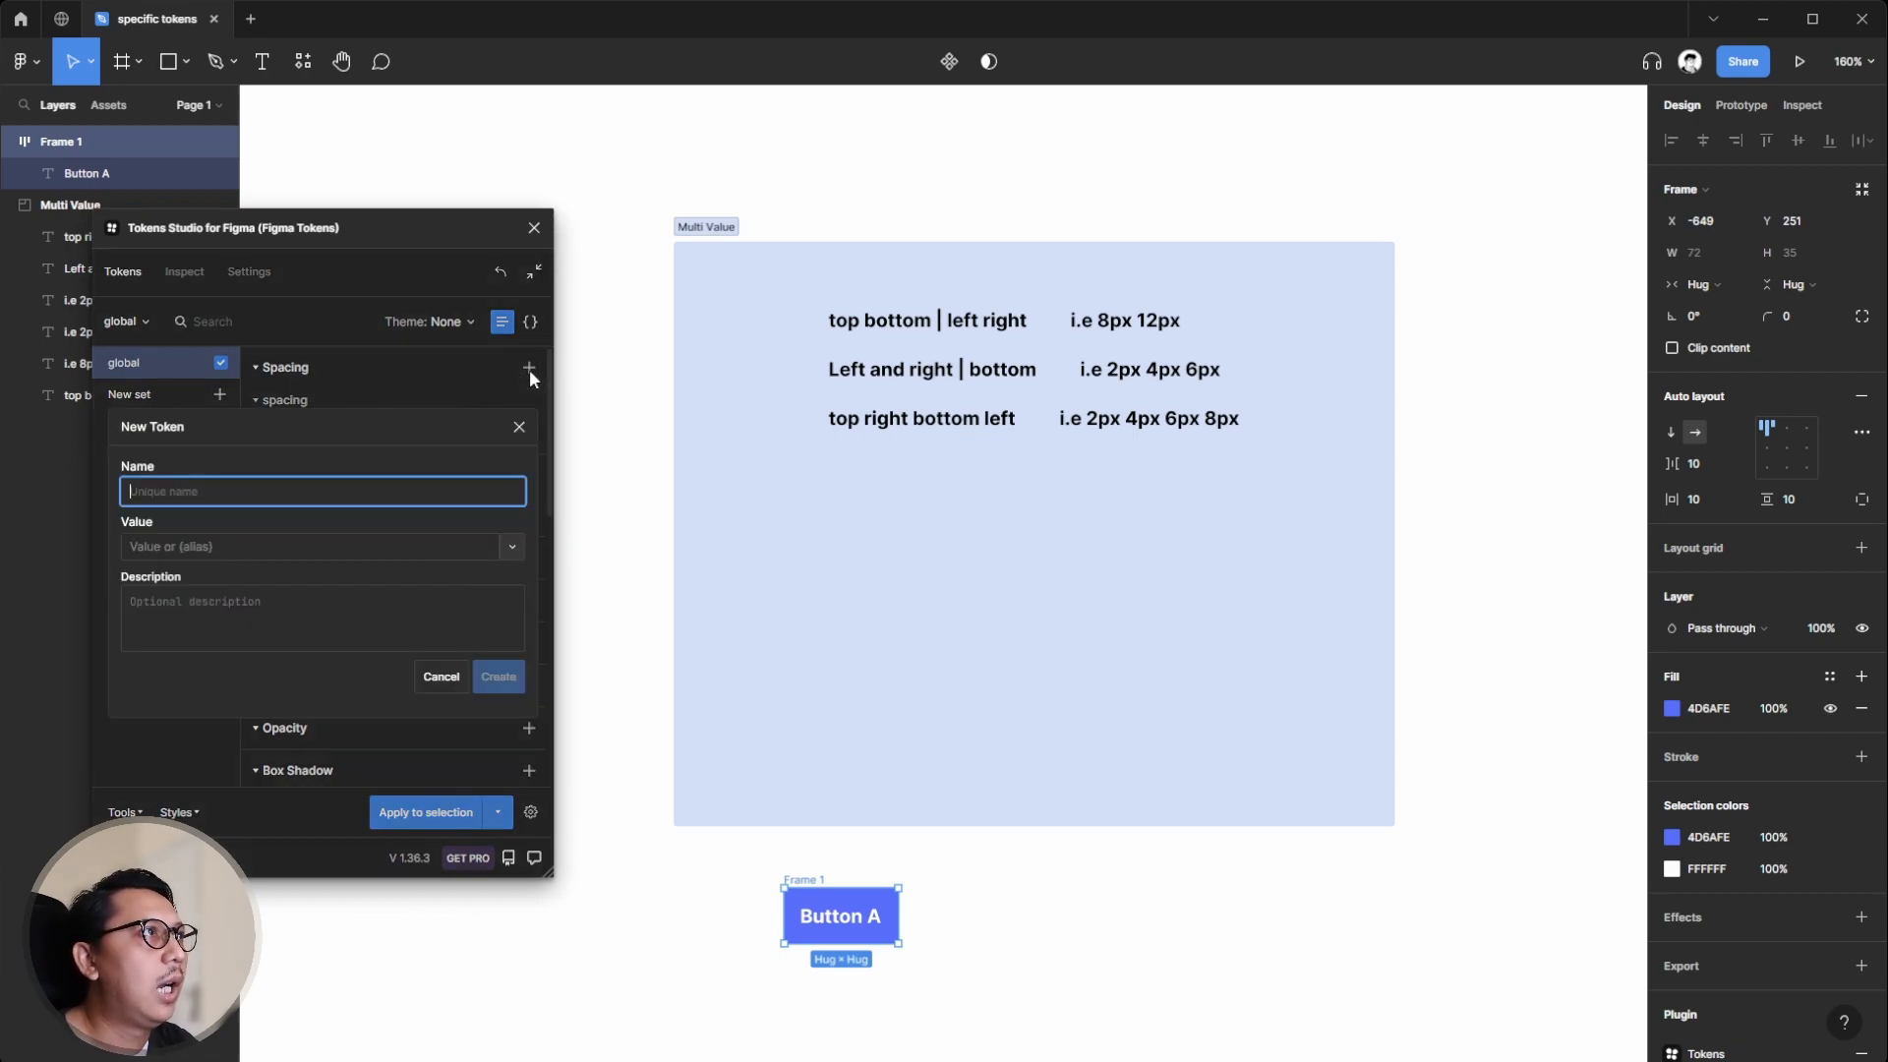
{"action": "type", "text": "button"}
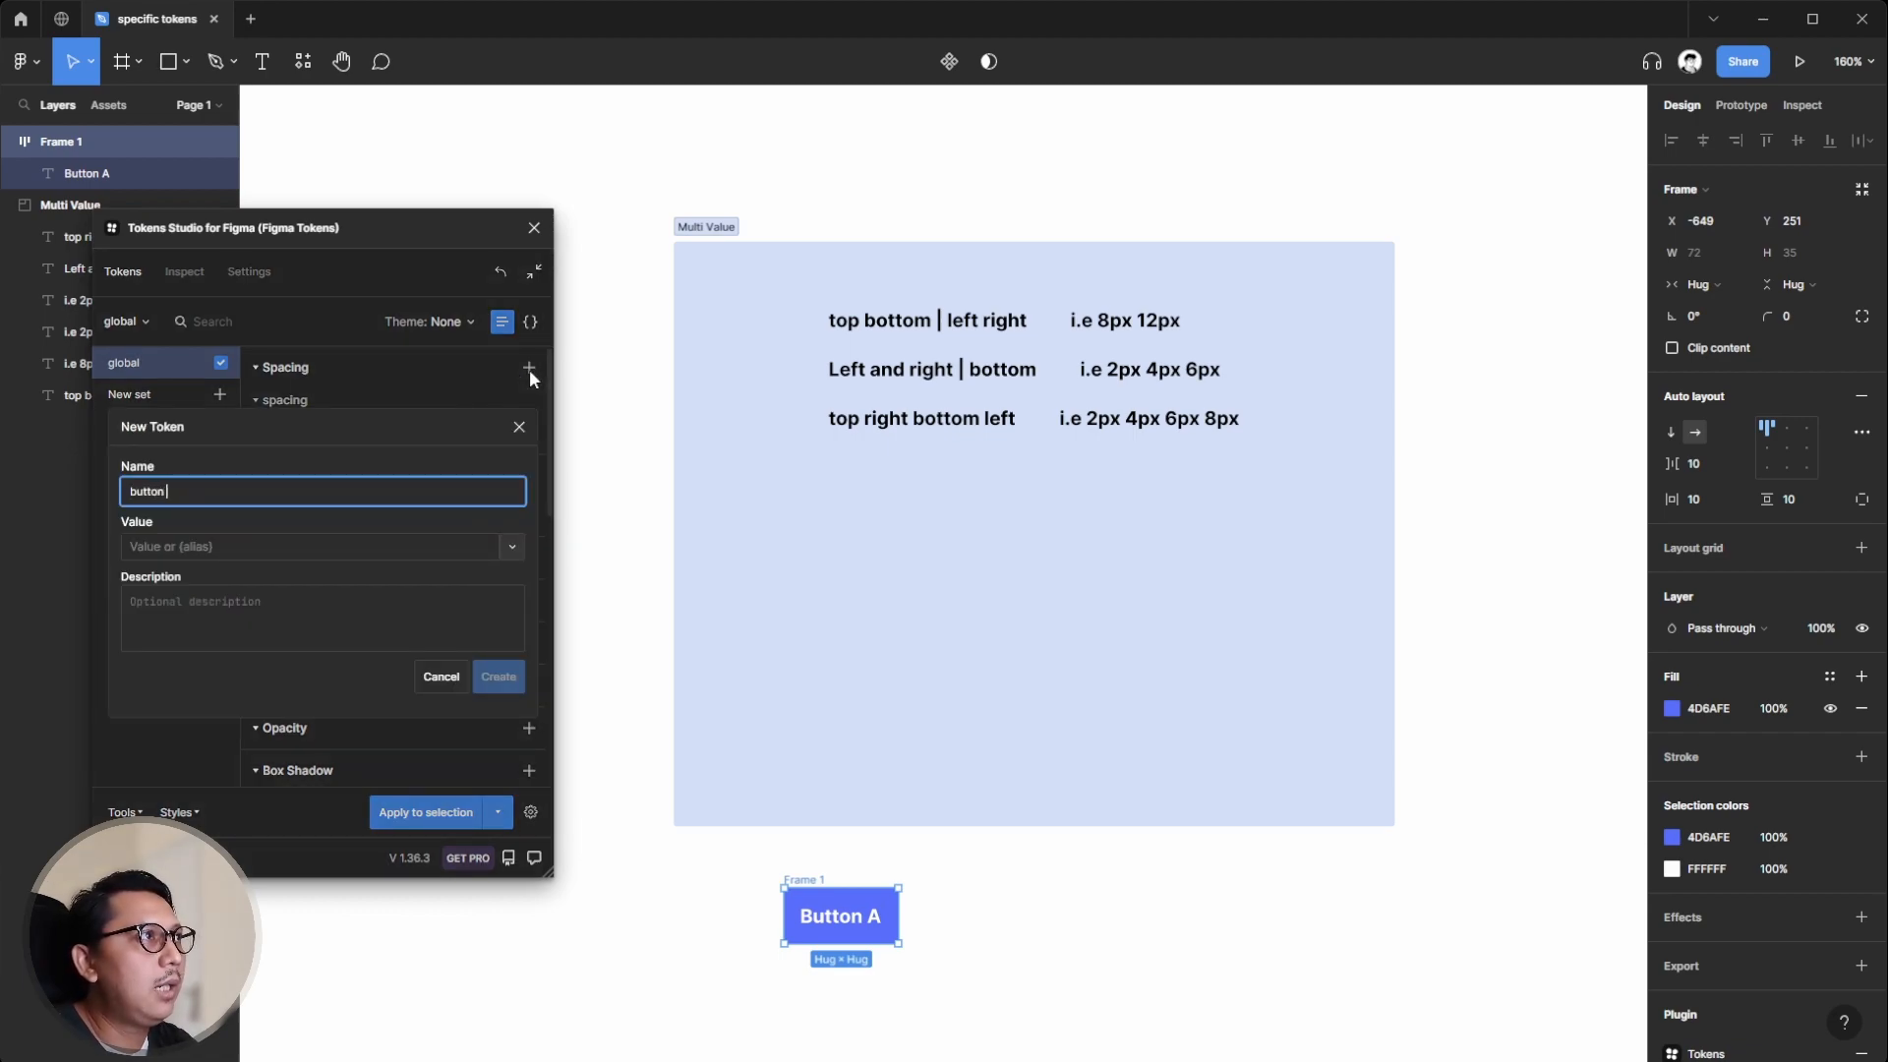
{"action": "type", "text": "A"}
{"action": "key", "text": "Tab"}
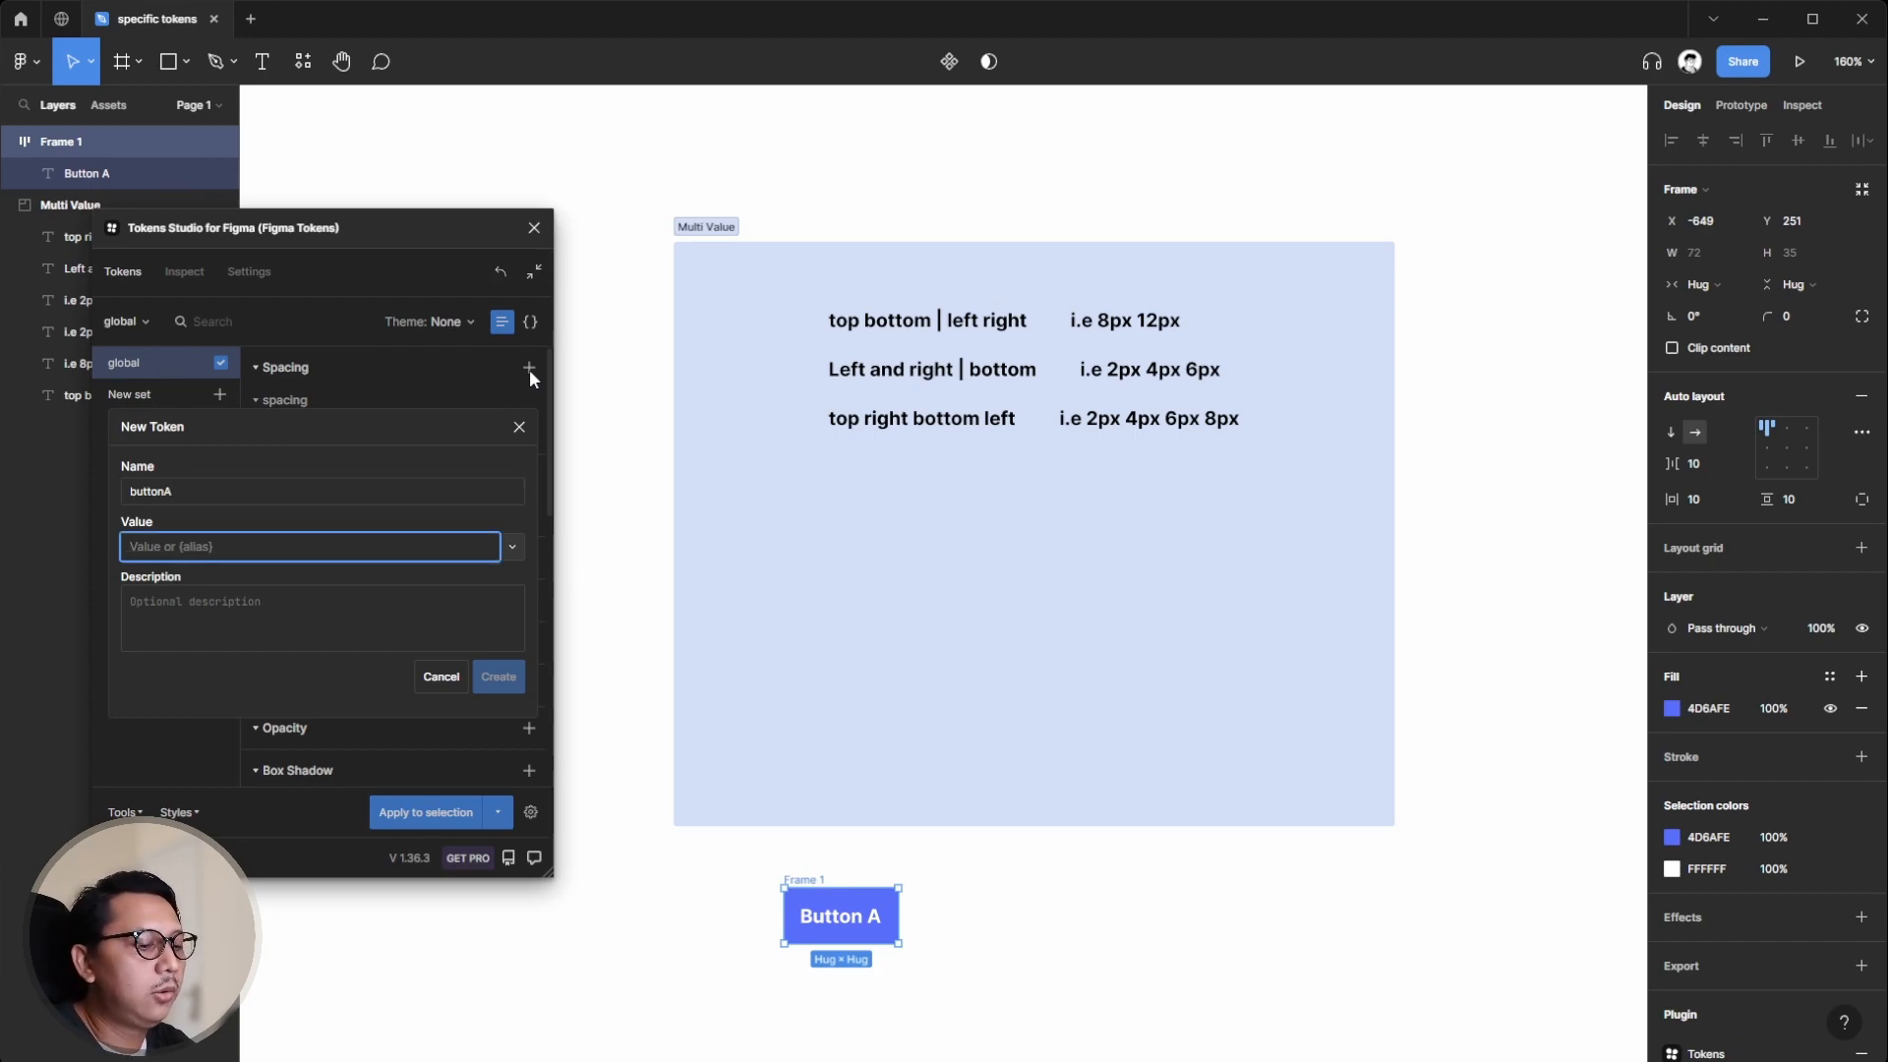
{"action": "type", "text": "8p"}
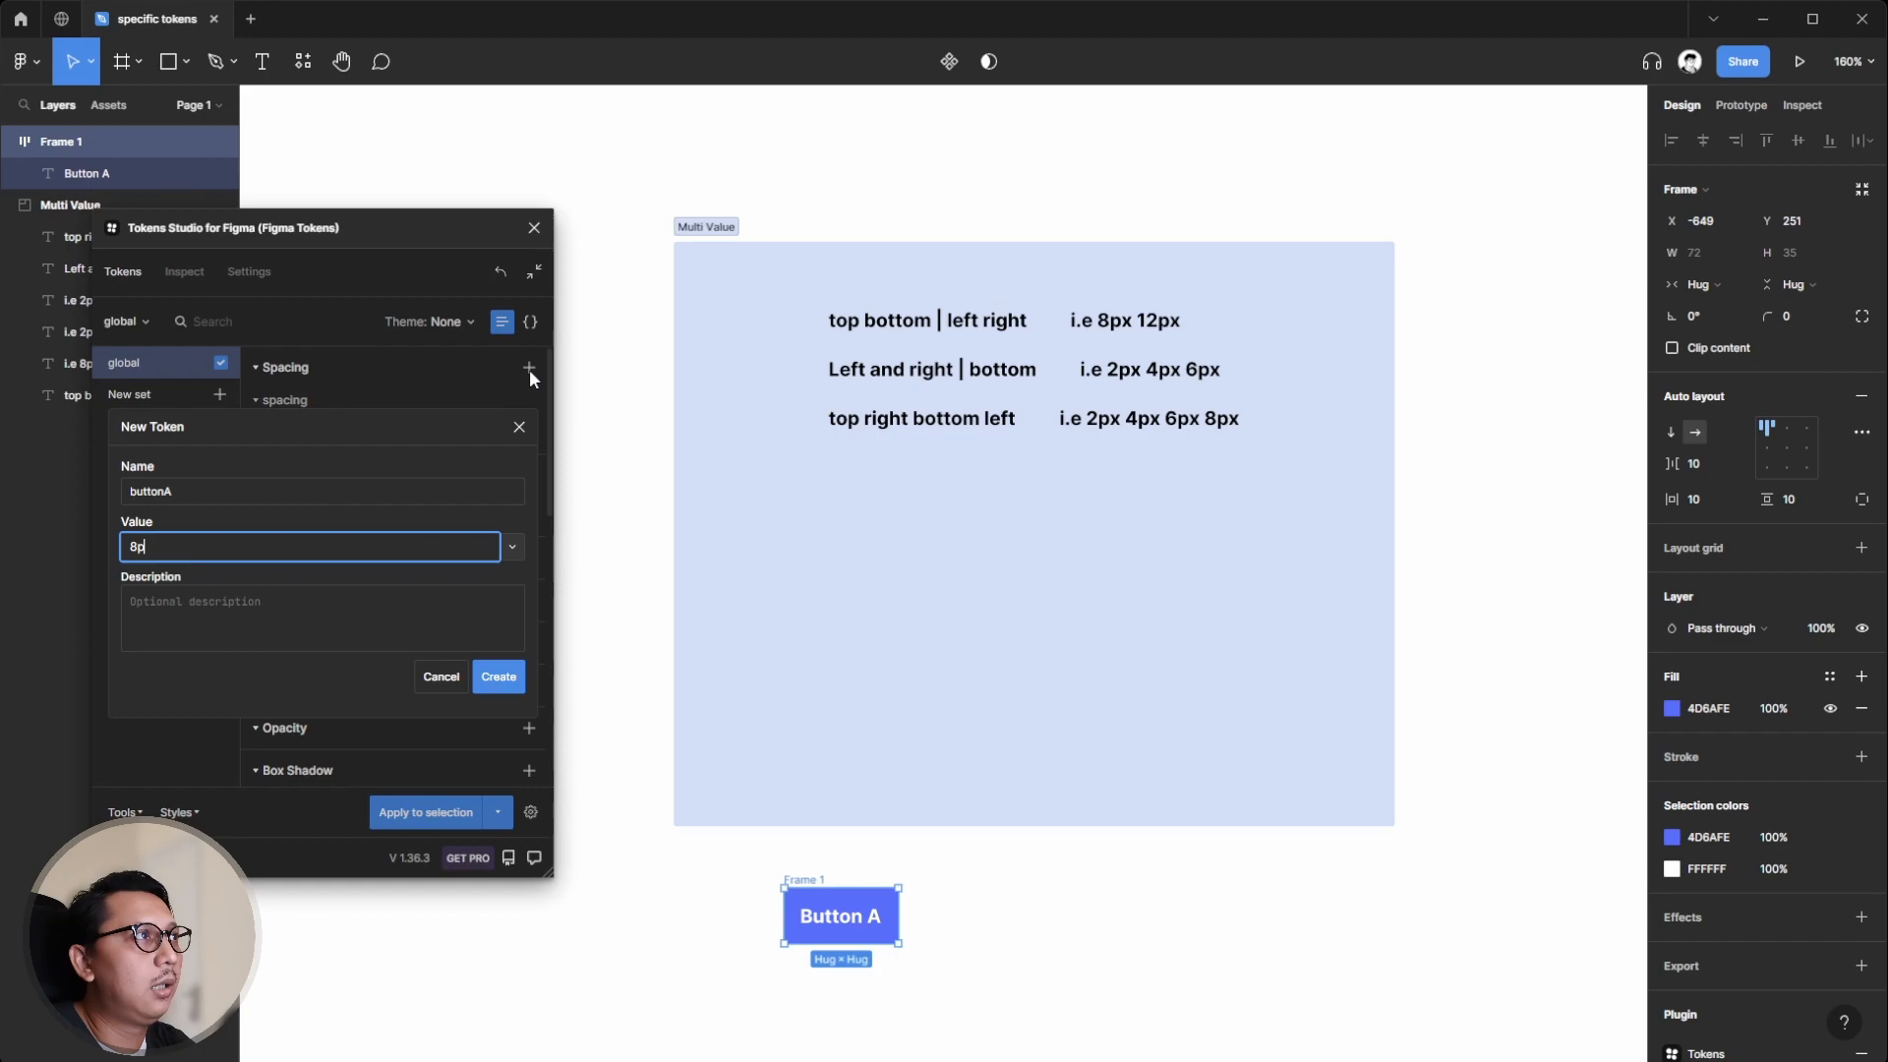
{"action": "type", "text": "x 12"}
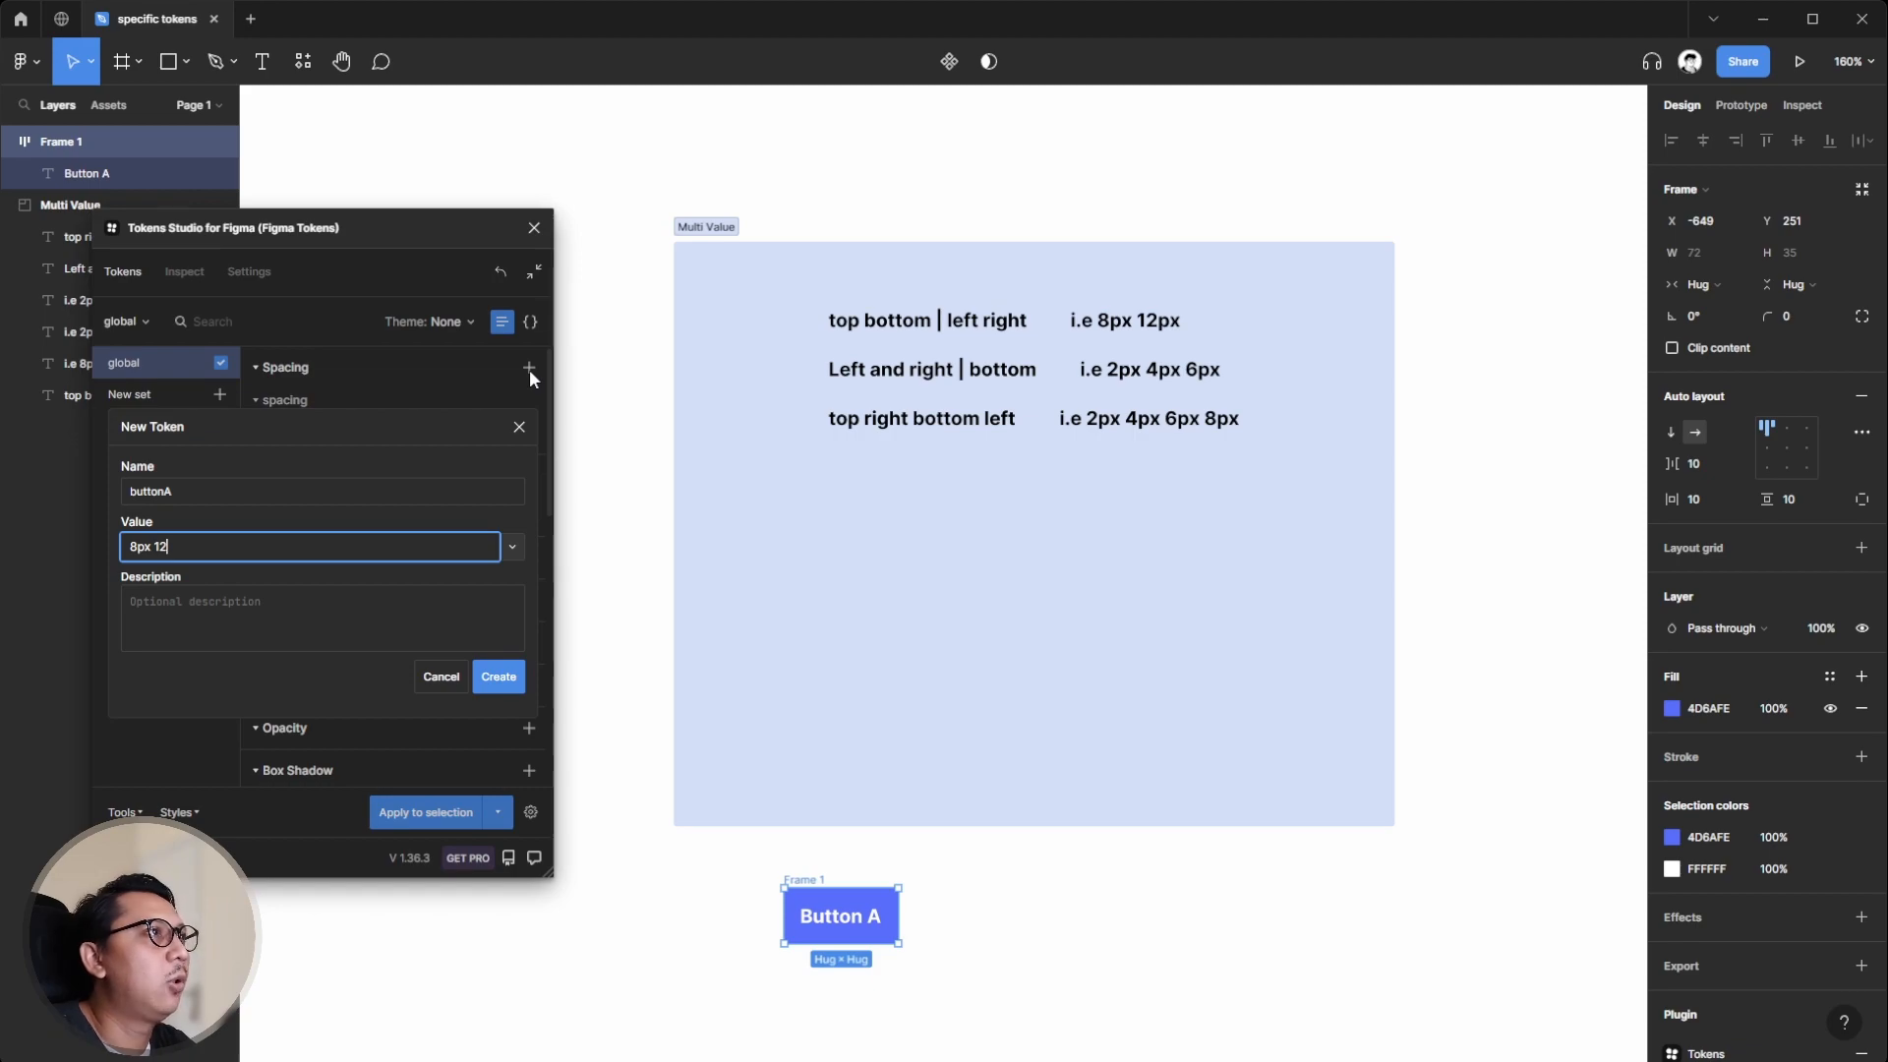
{"action": "type", "text": "px"}
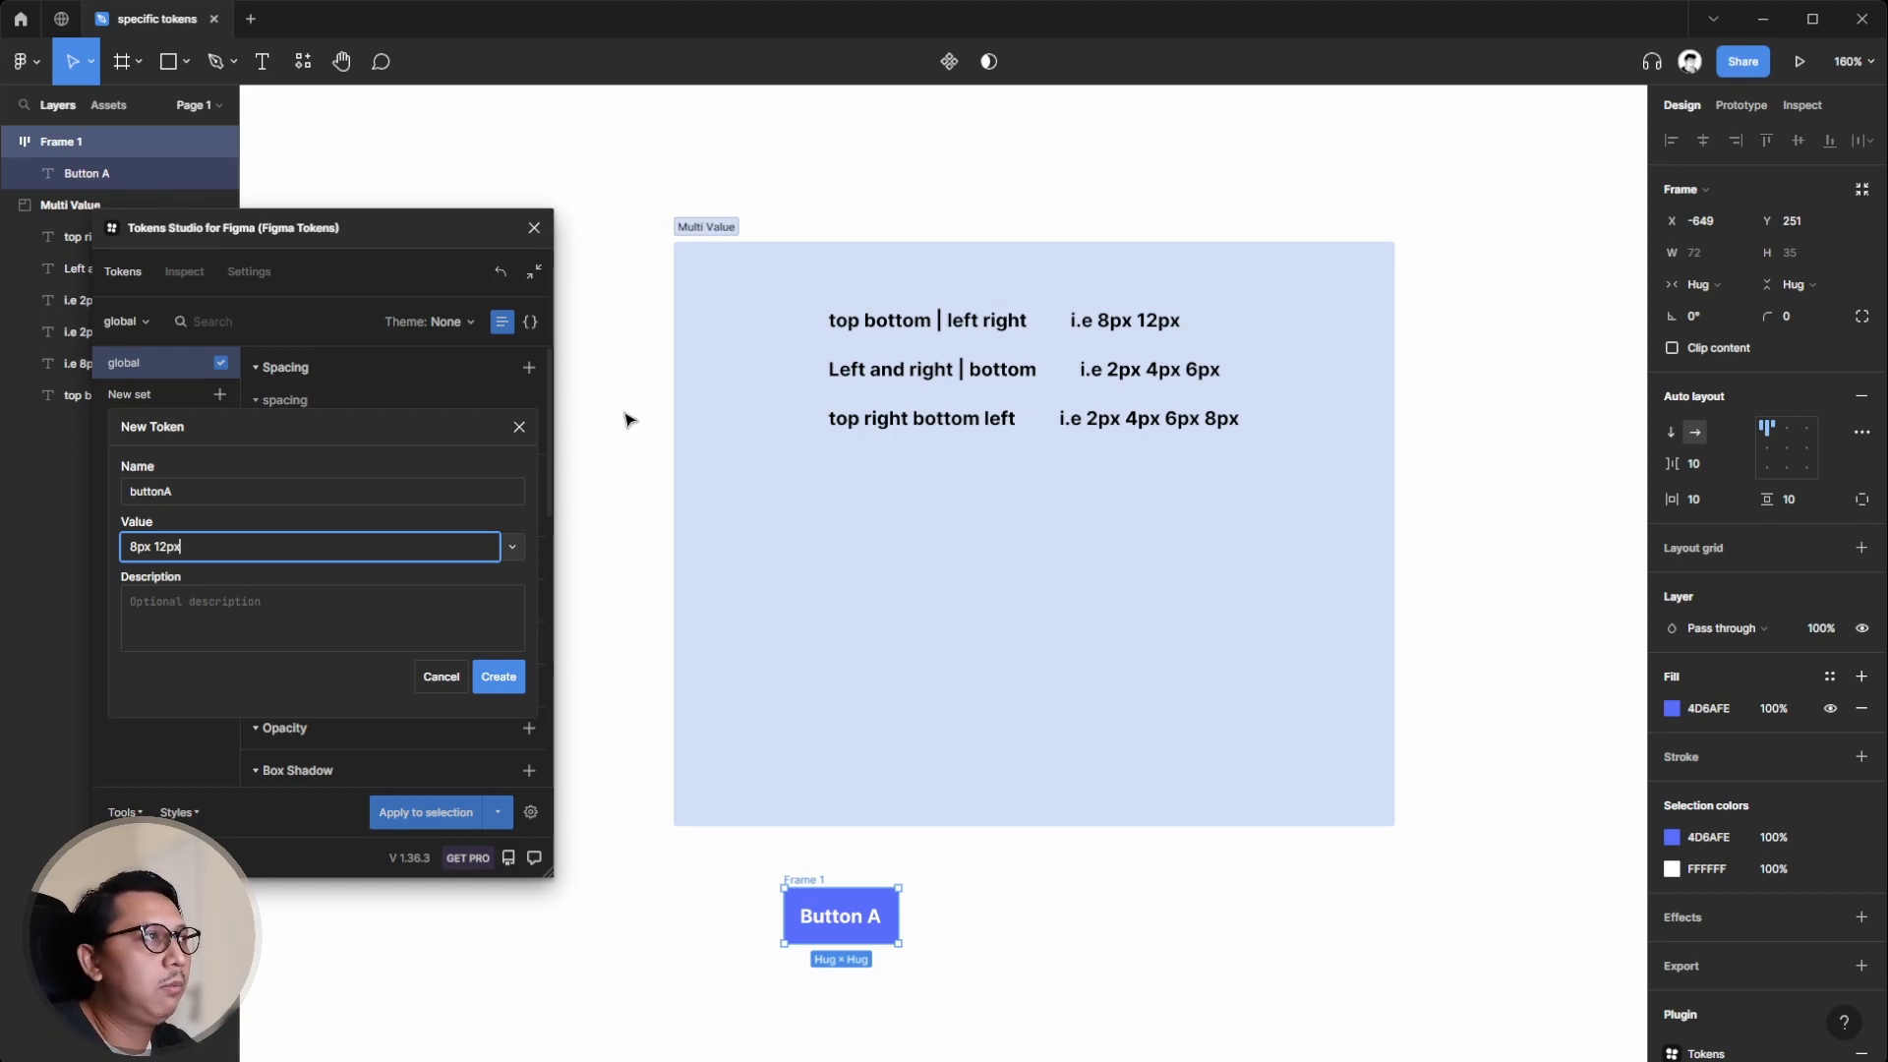
{"action": "left_click", "coordinate": [246, 627]}
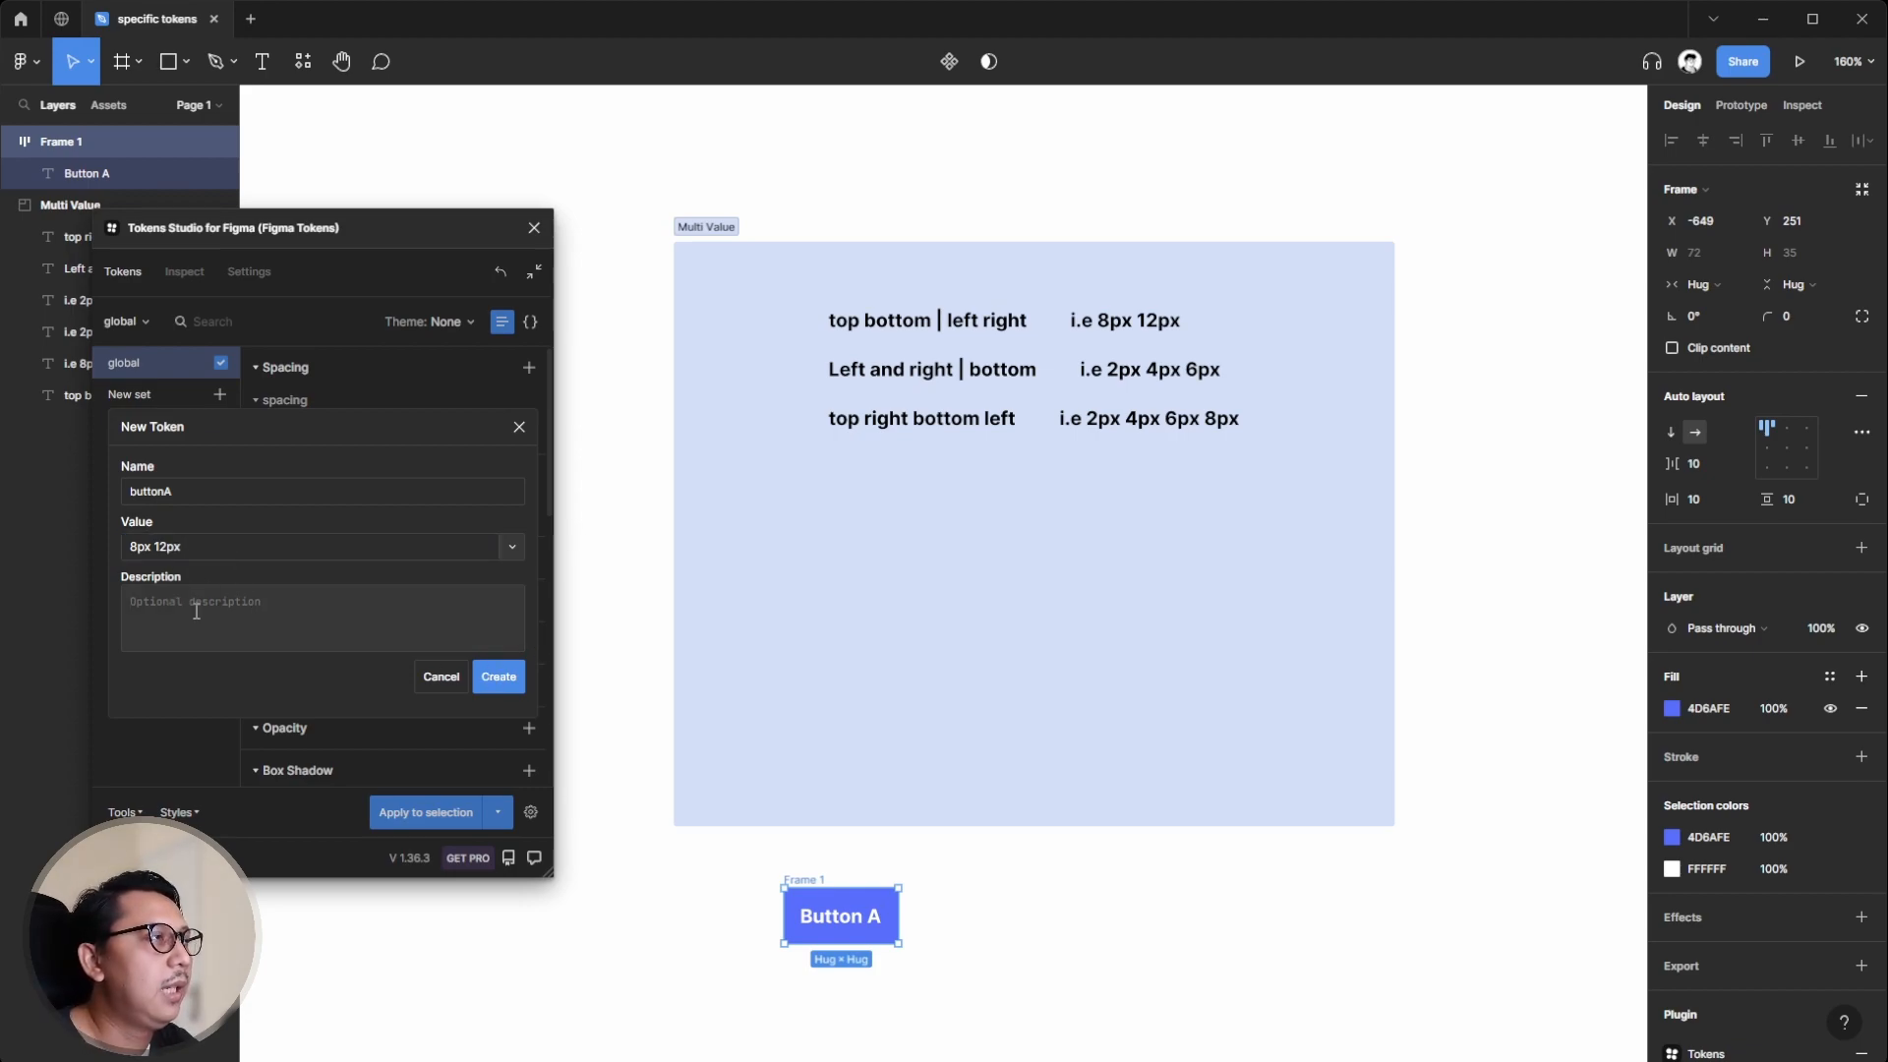
{"action": "left_click", "coordinate": [518, 678]}
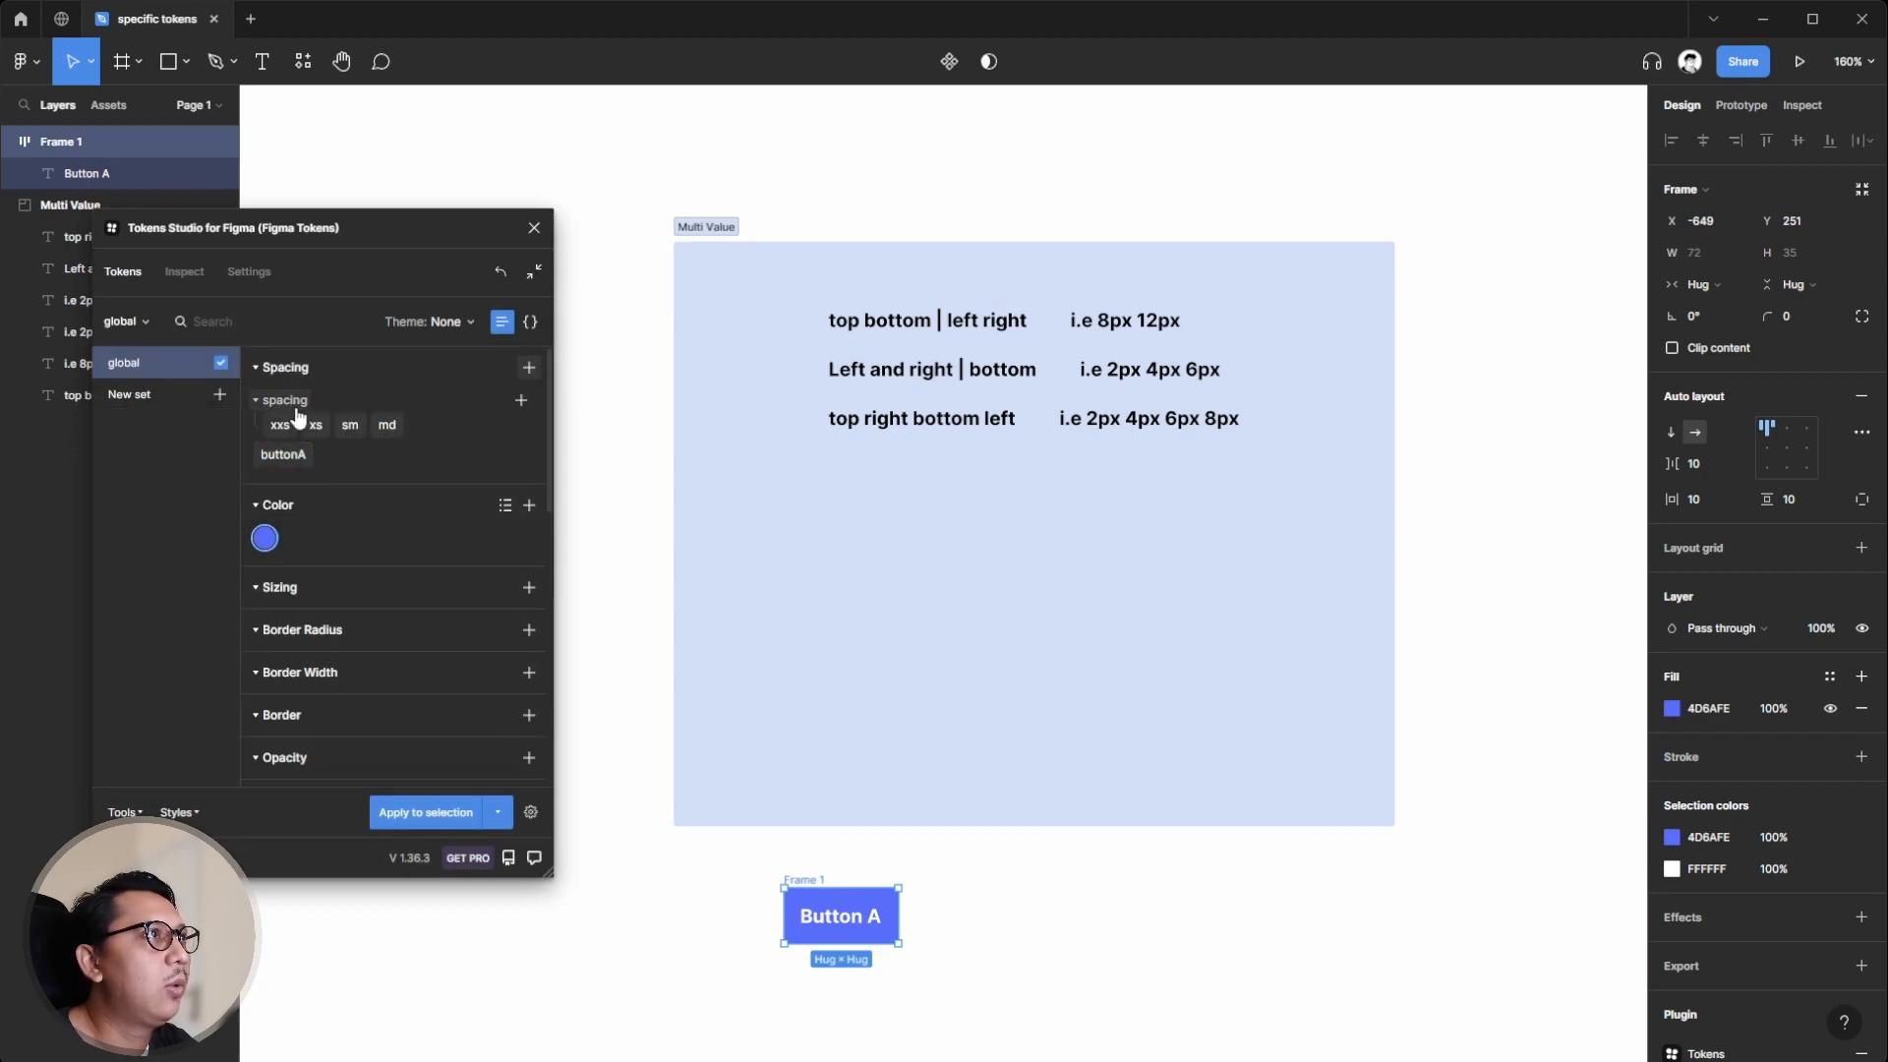
- Apply the buttonA spacing token to all paddings of the Button A frame and check its padding values
{"action": "left_click", "coordinate": [969, 922]}
{"action": "left_click", "coordinate": [840, 916]}
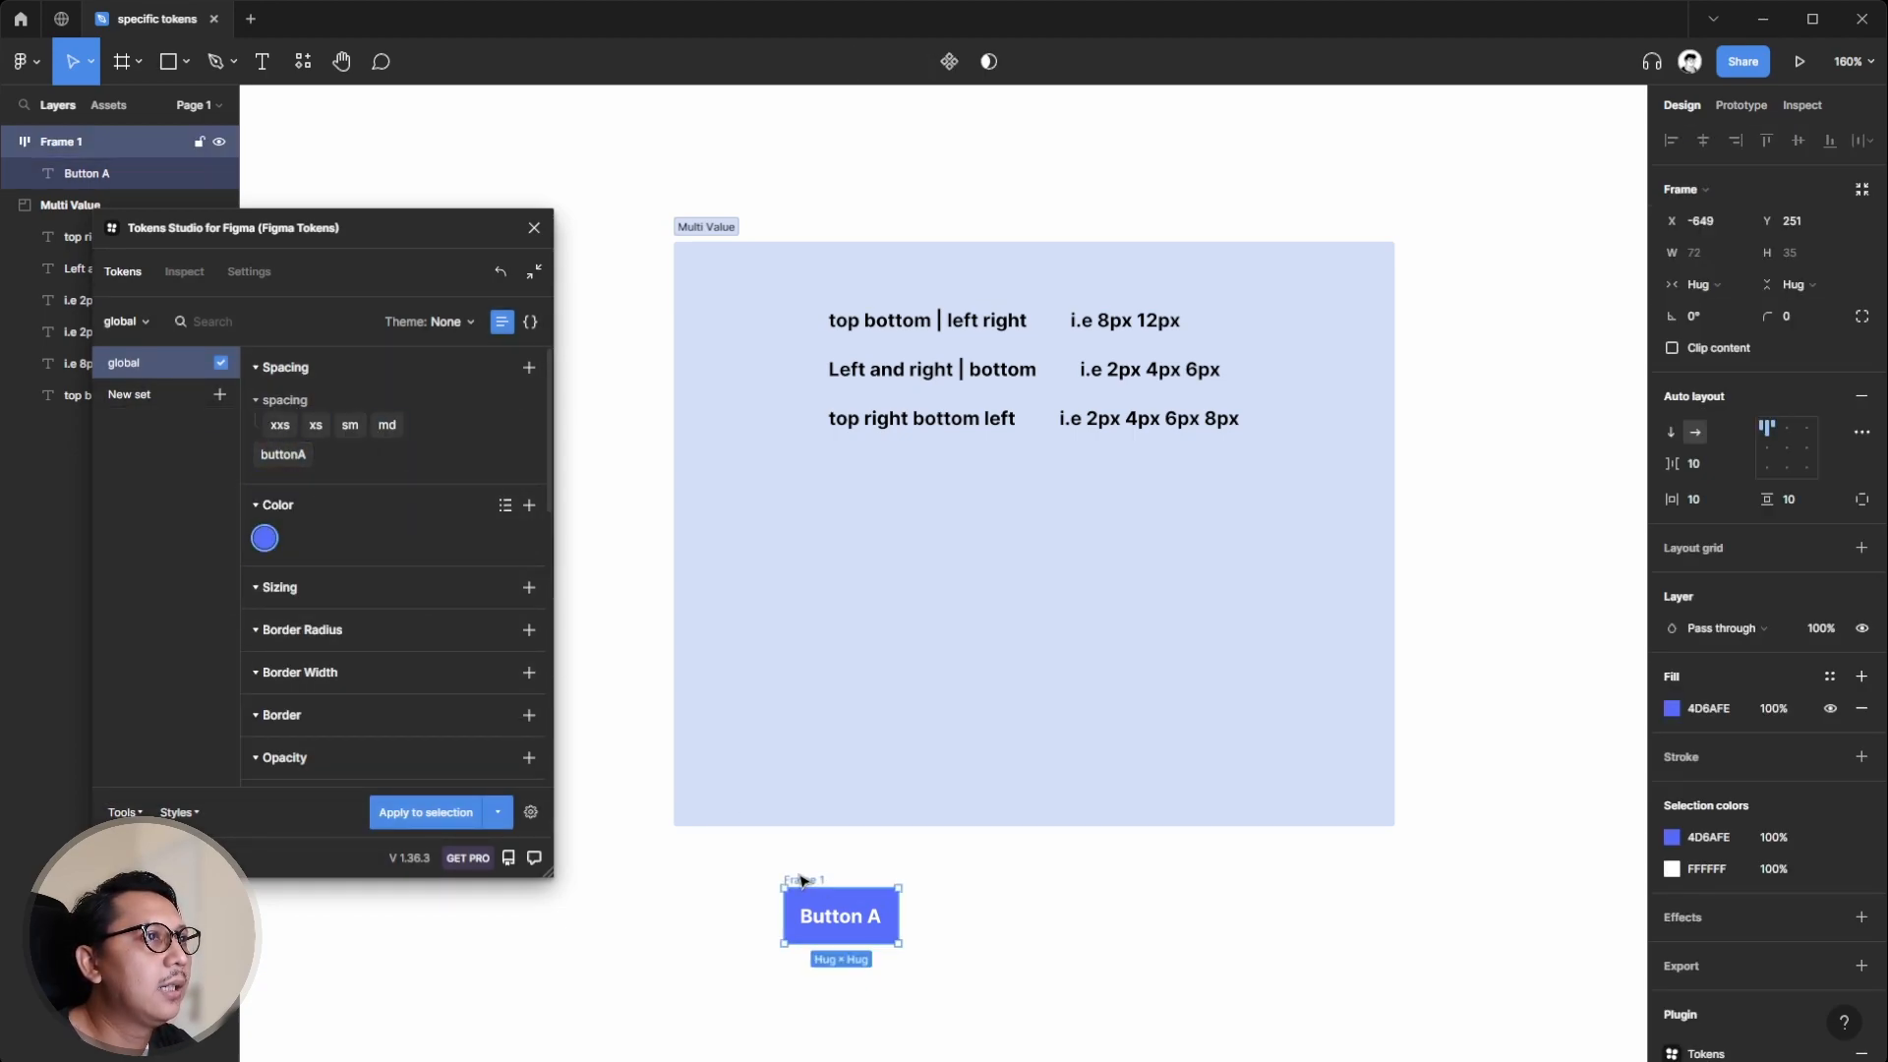
{"action": "right_click", "coordinate": [279, 455]}
{"action": "left_click", "coordinate": [301, 466]}
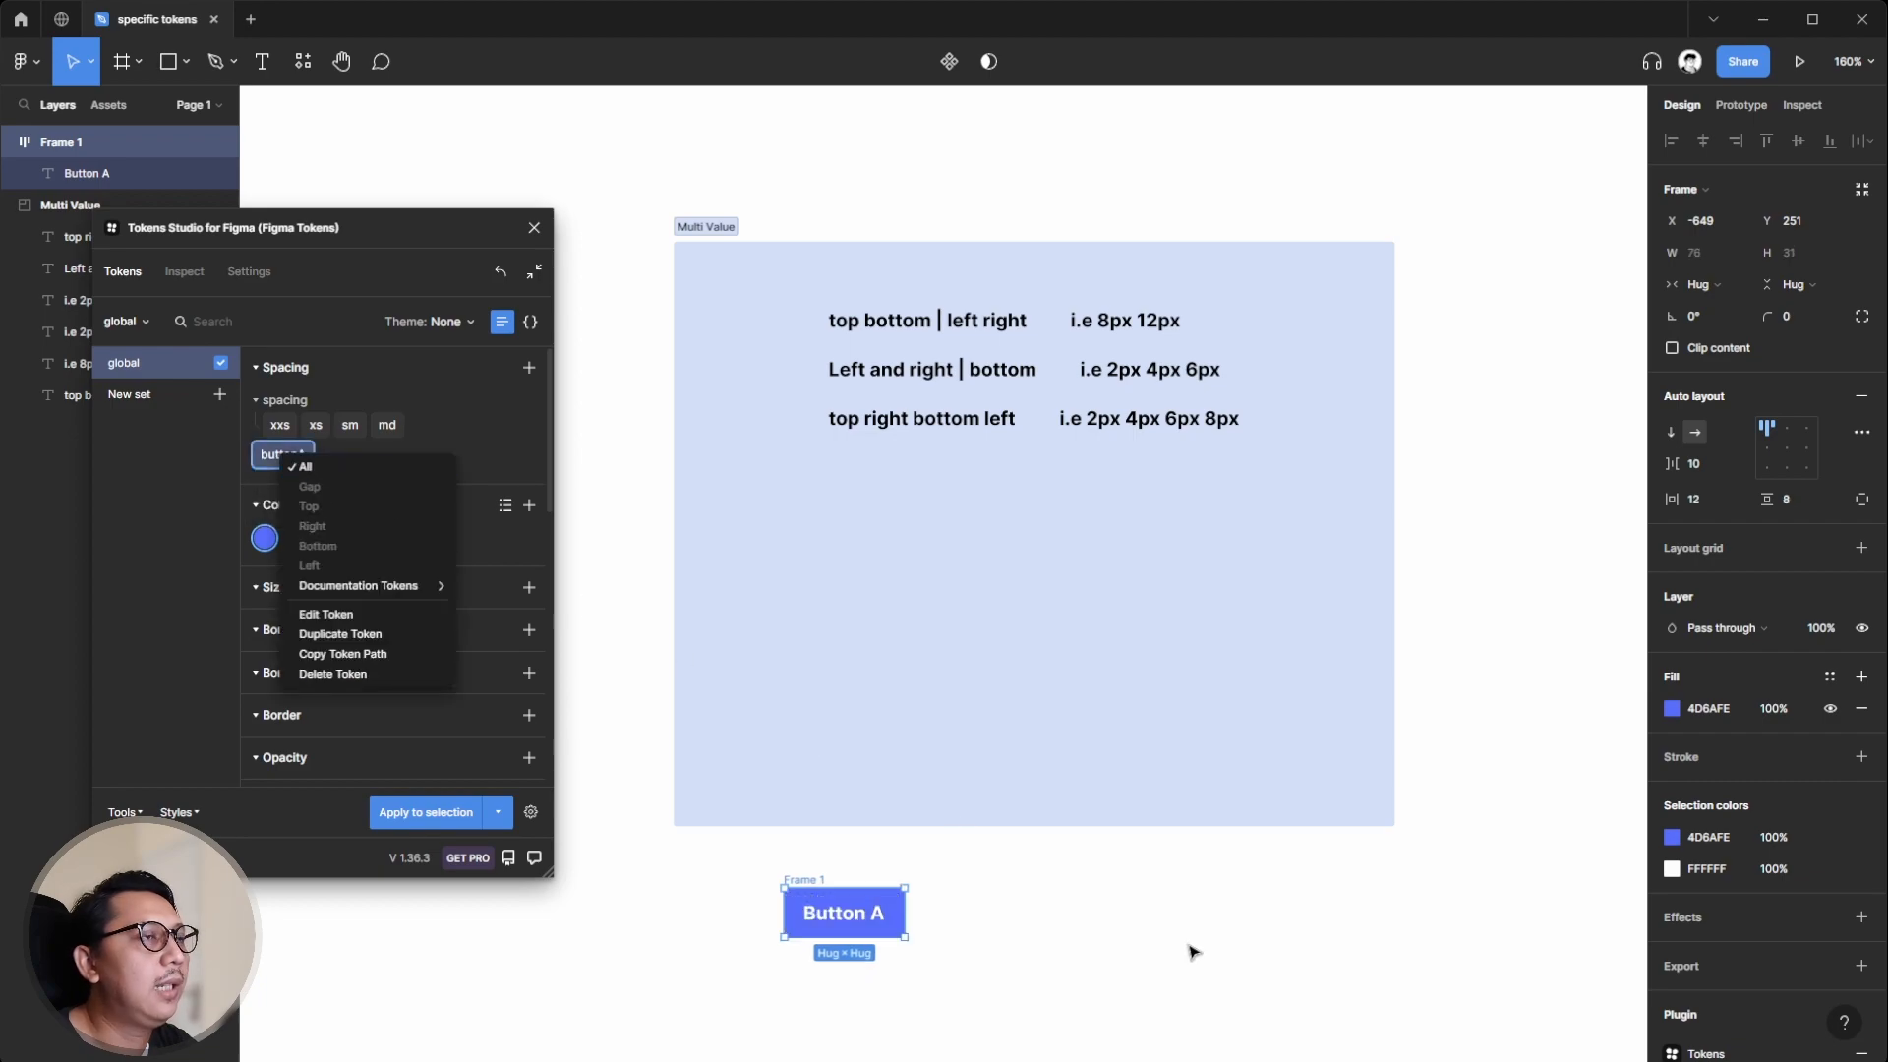
{"action": "left_click", "coordinate": [911, 860]}
{"action": "left_click", "coordinate": [831, 897]}
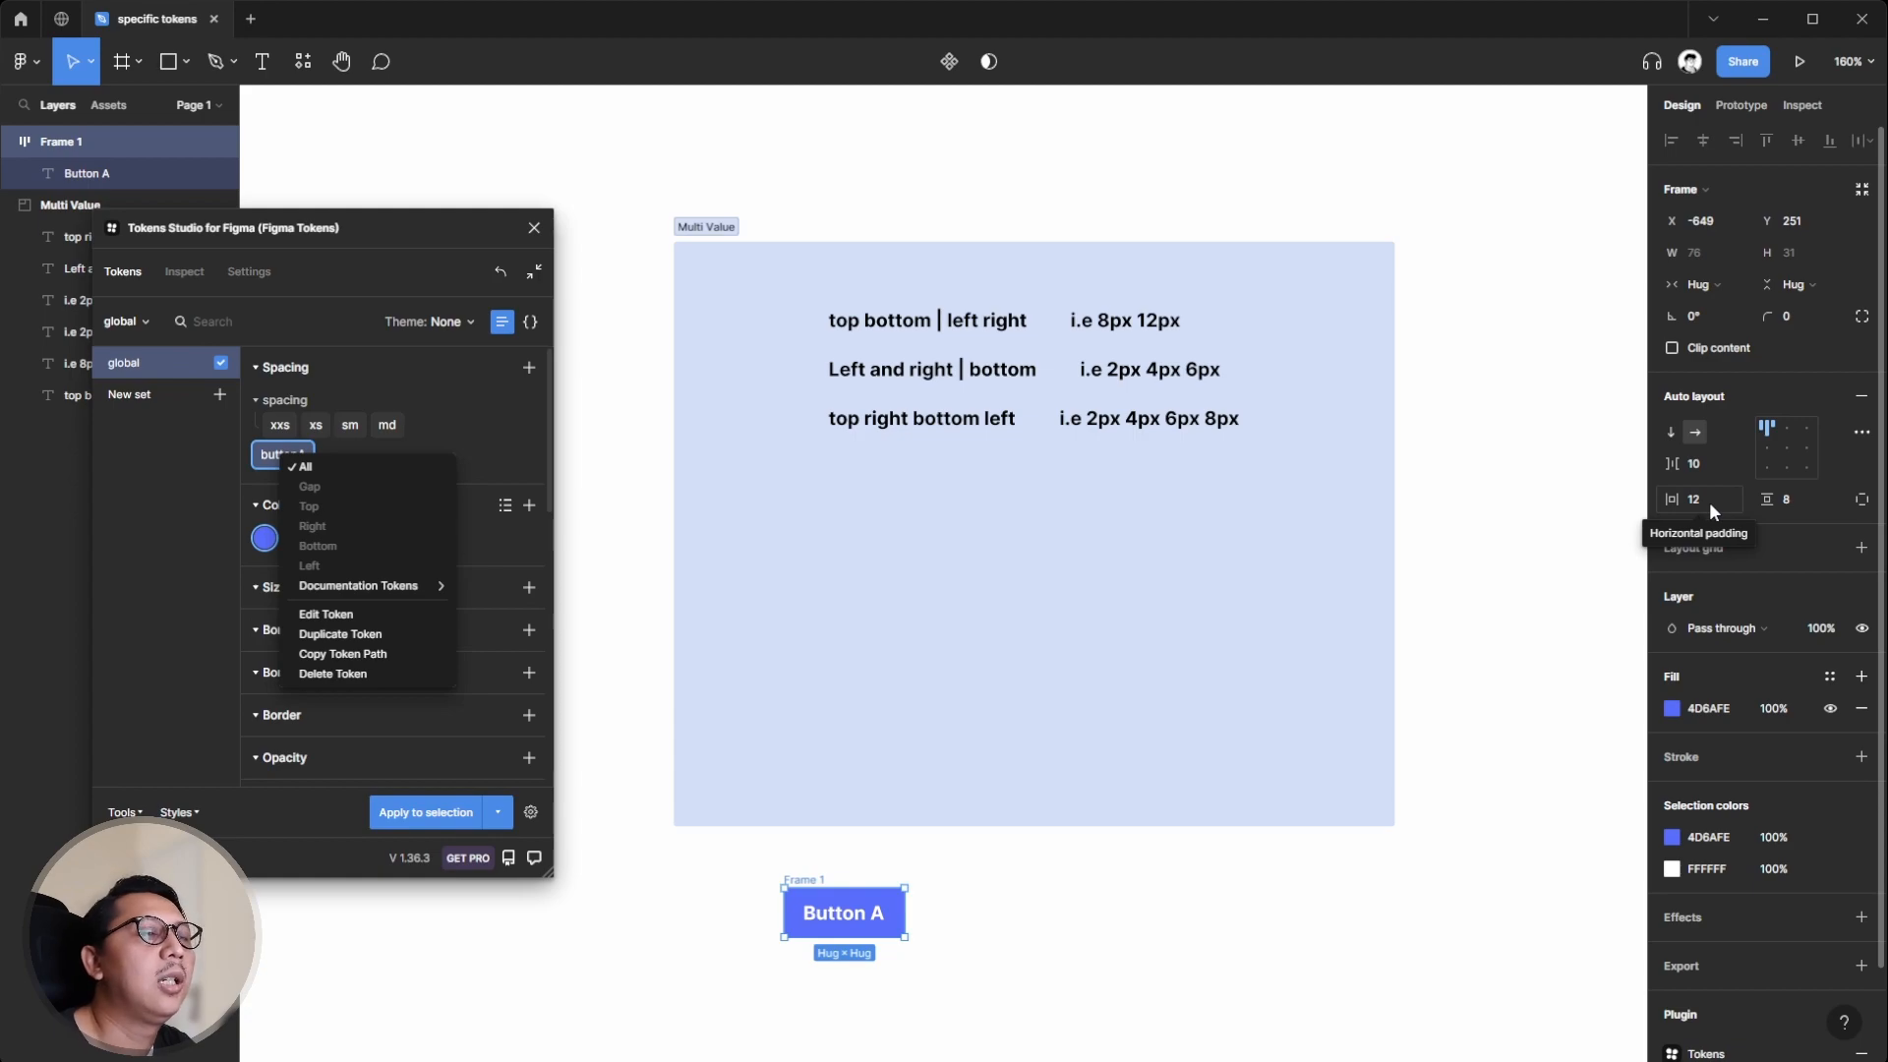
{"action": "left_click", "coordinate": [1101, 944]}
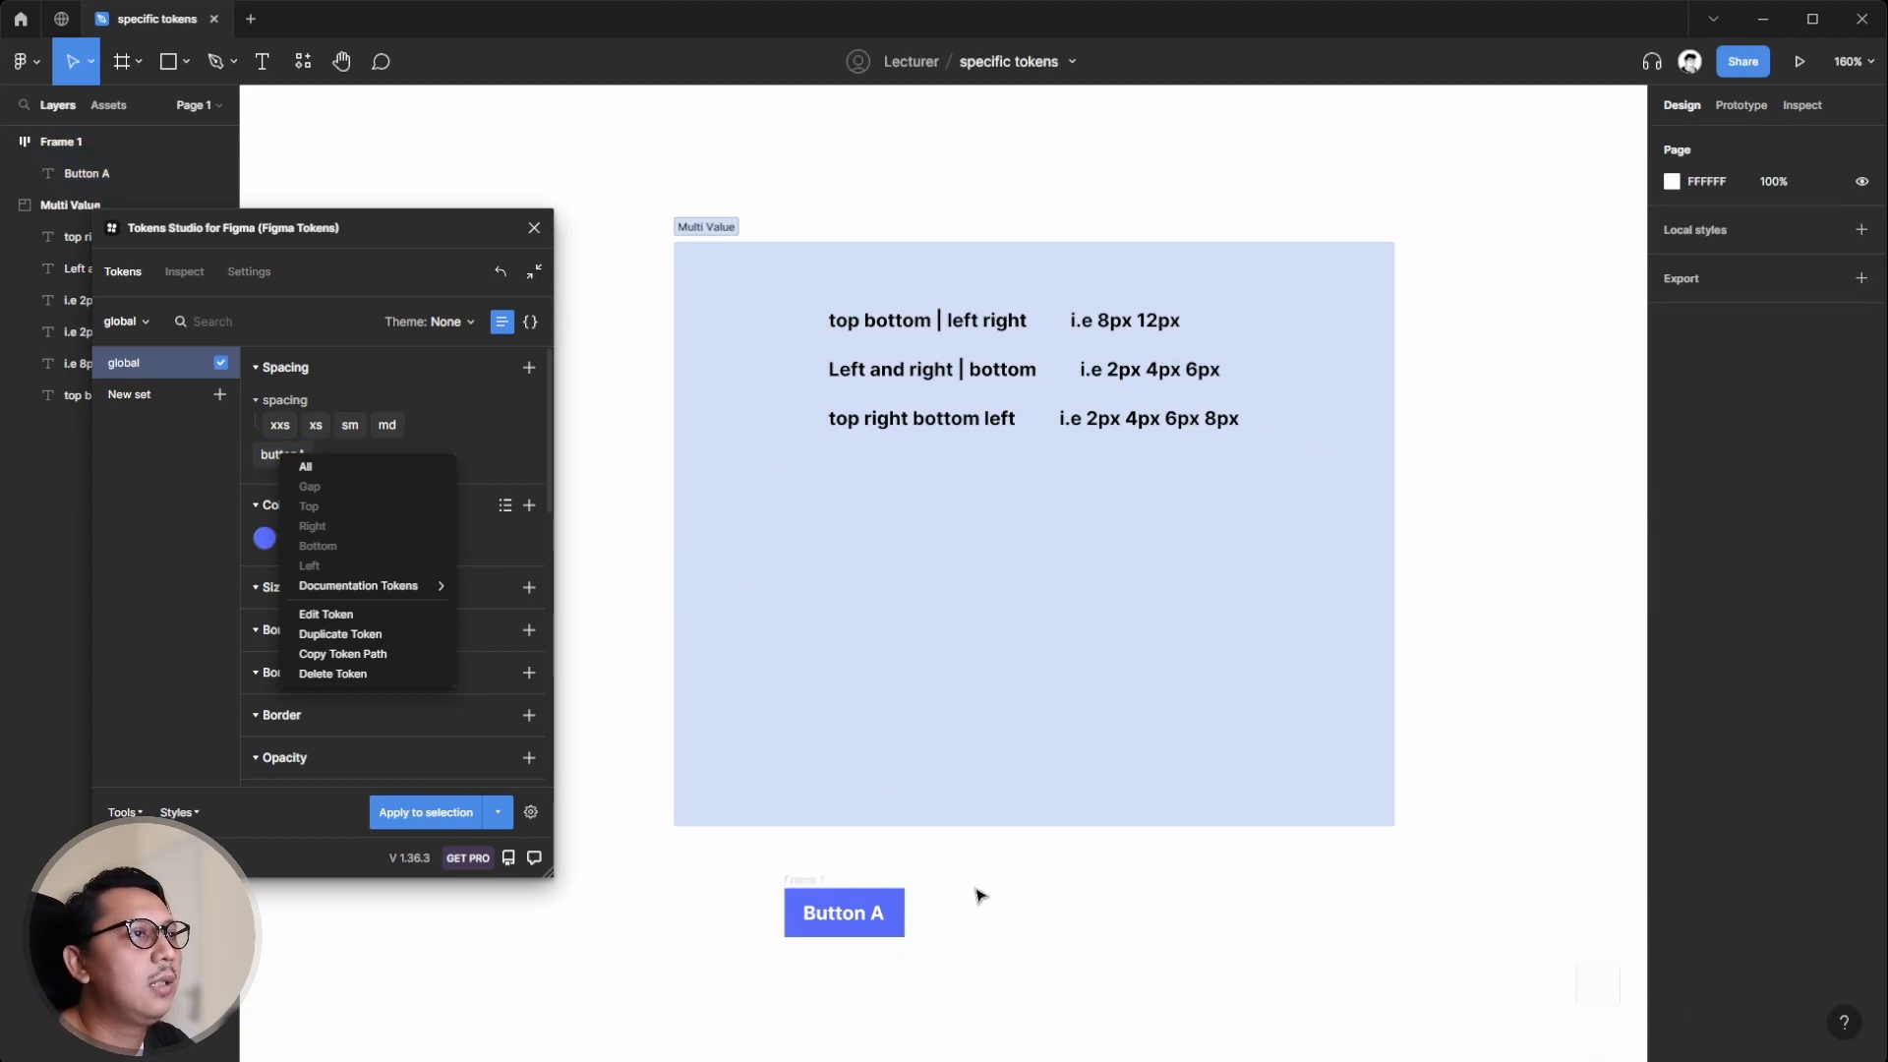
- Duplicate the Button A frame, placing the copy beside the original, and select the copy
{"action": "left_click", "coordinate": [824, 877]}
{"action": "left_click", "coordinate": [822, 856]}
{"action": "left_click_drag", "start_coordinate": [796, 878], "coordinate": [997, 865]}
{"action": "left_click", "coordinate": [1037, 820]}
{"action": "left_click", "coordinate": [983, 880]}
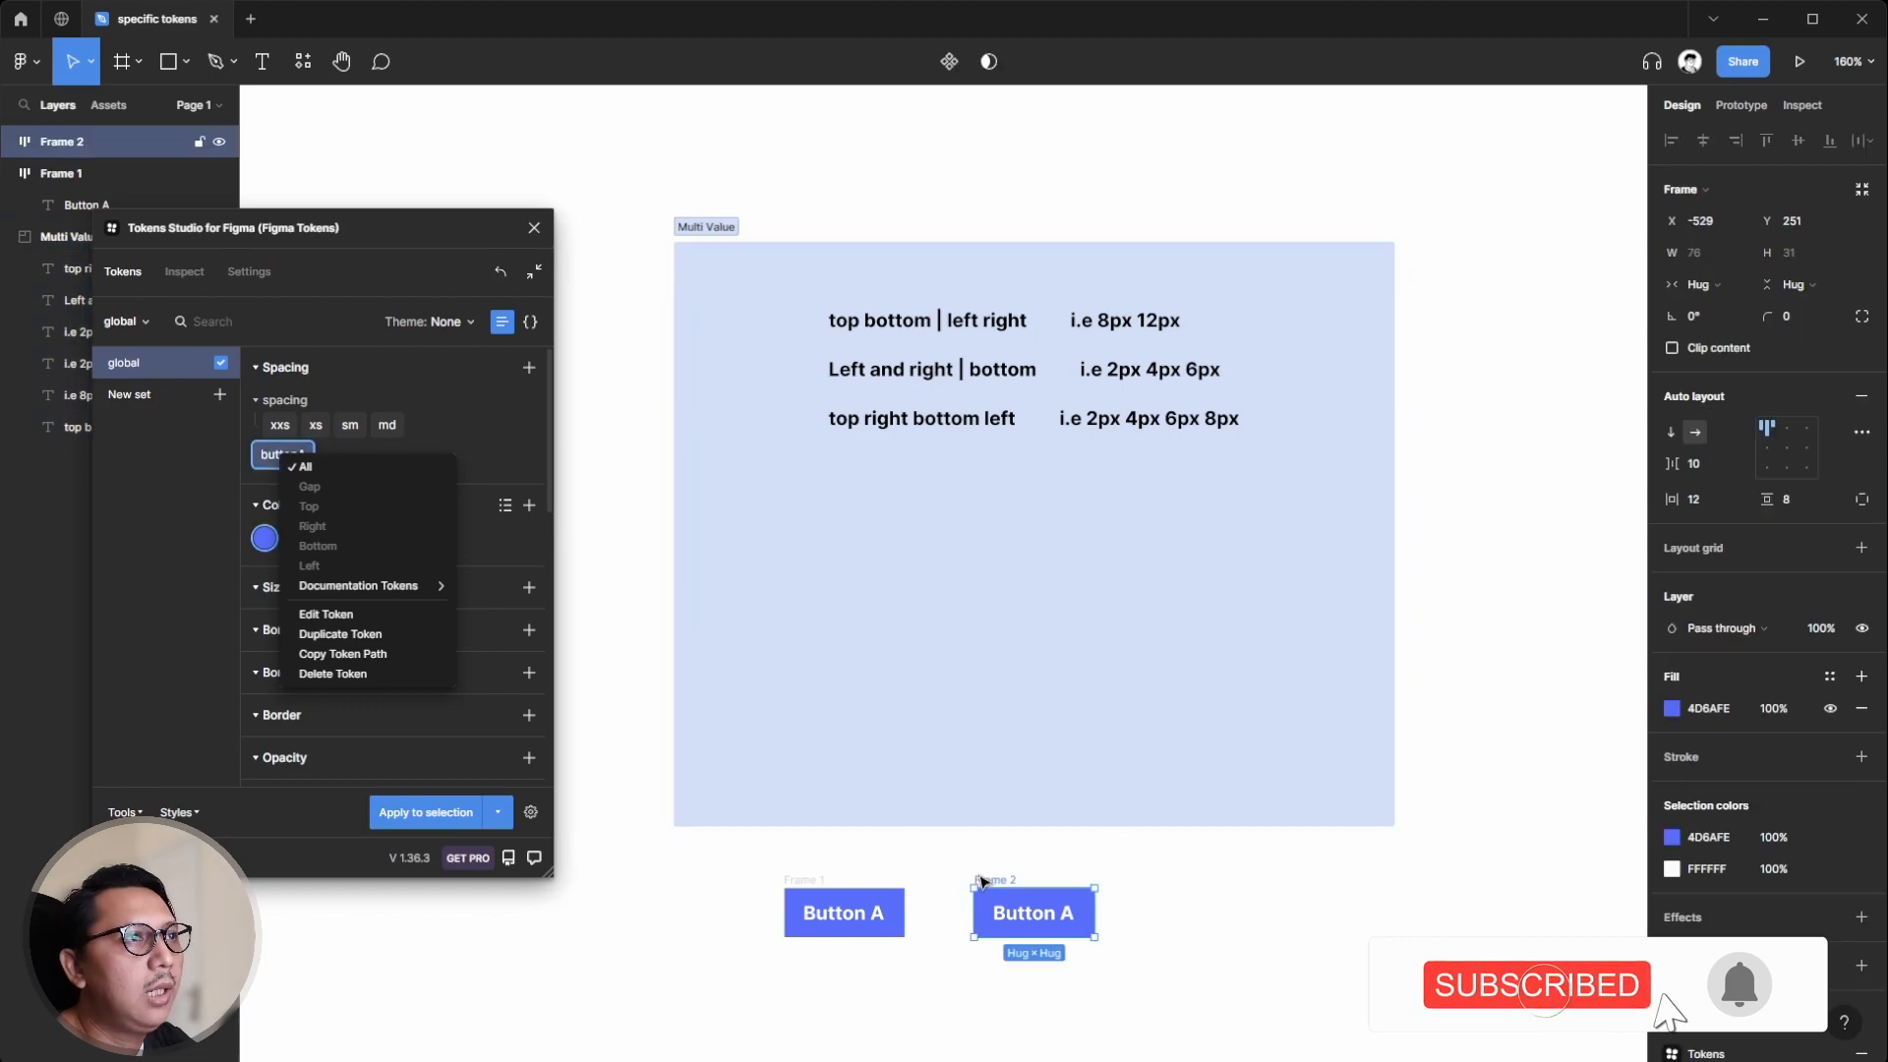
- Start a new spacing token and name it buttonB
{"action": "left_click", "coordinate": [486, 414]}
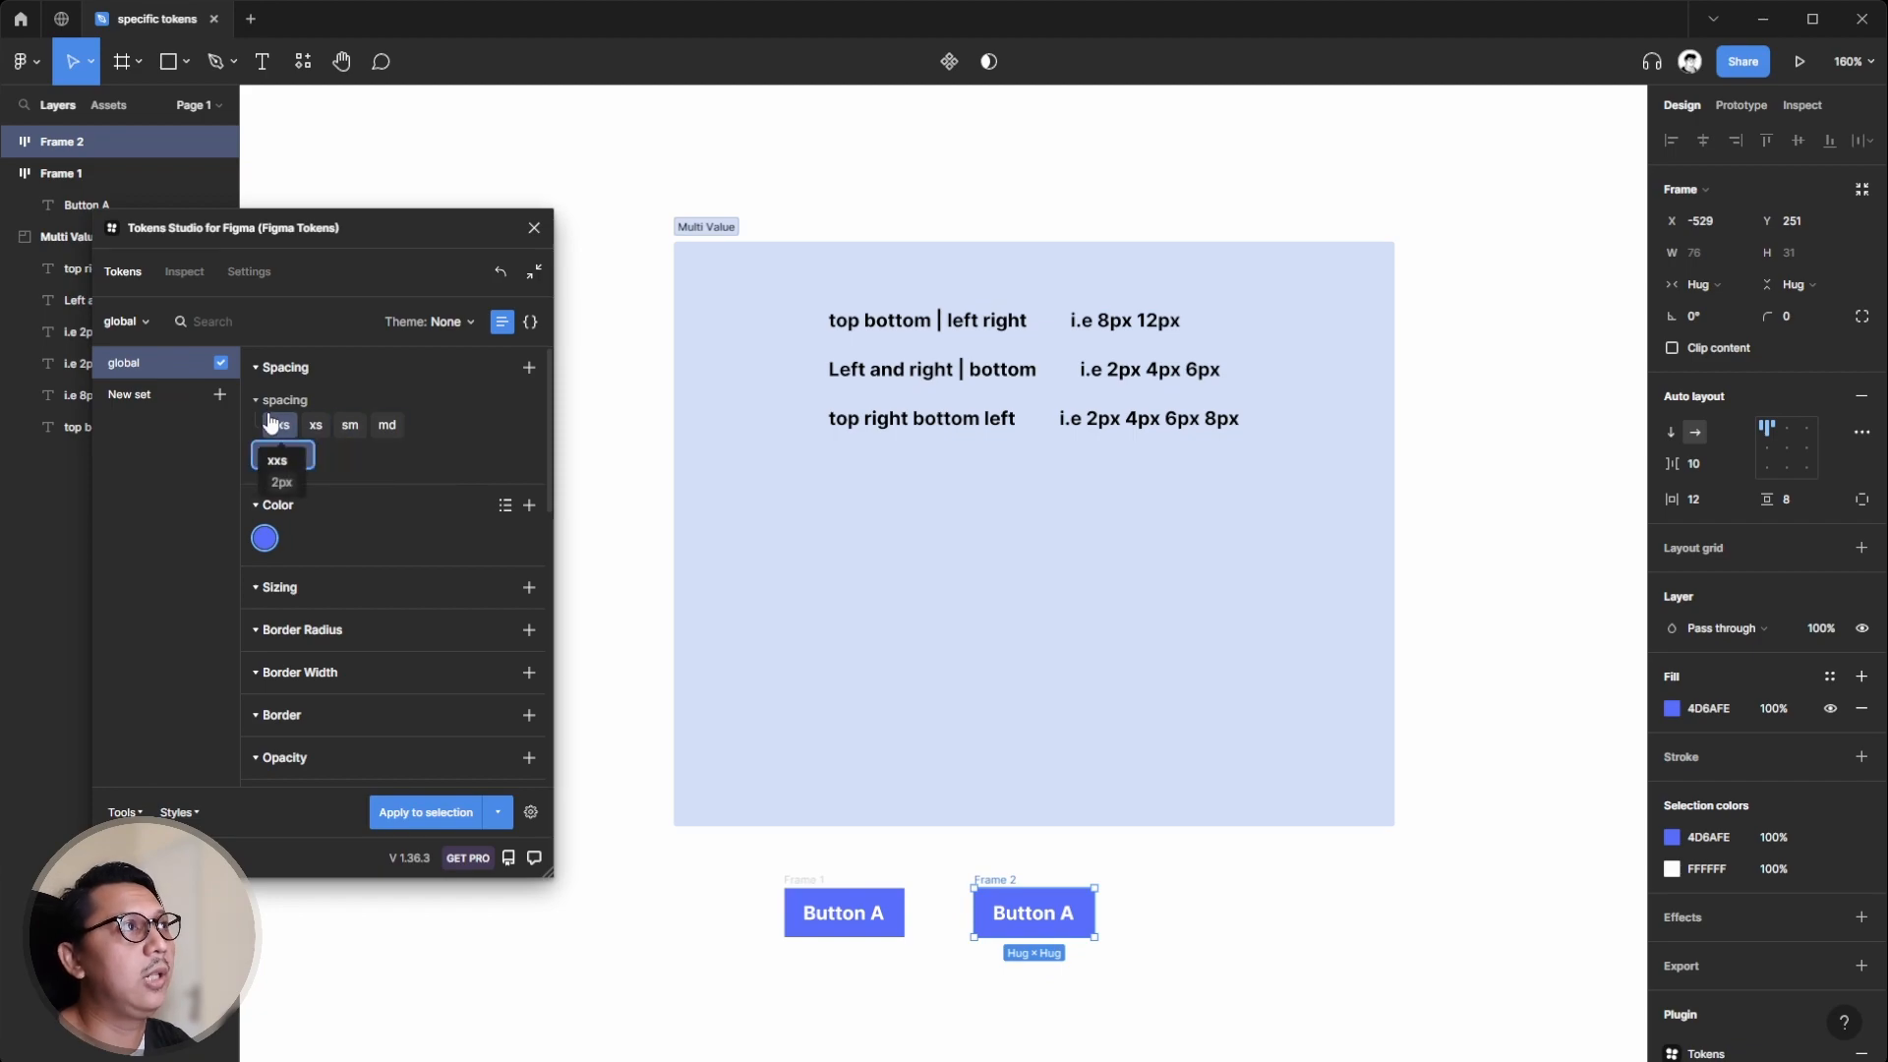
{"action": "left_click", "coordinate": [529, 368]}
{"action": "type", "text": "b"}
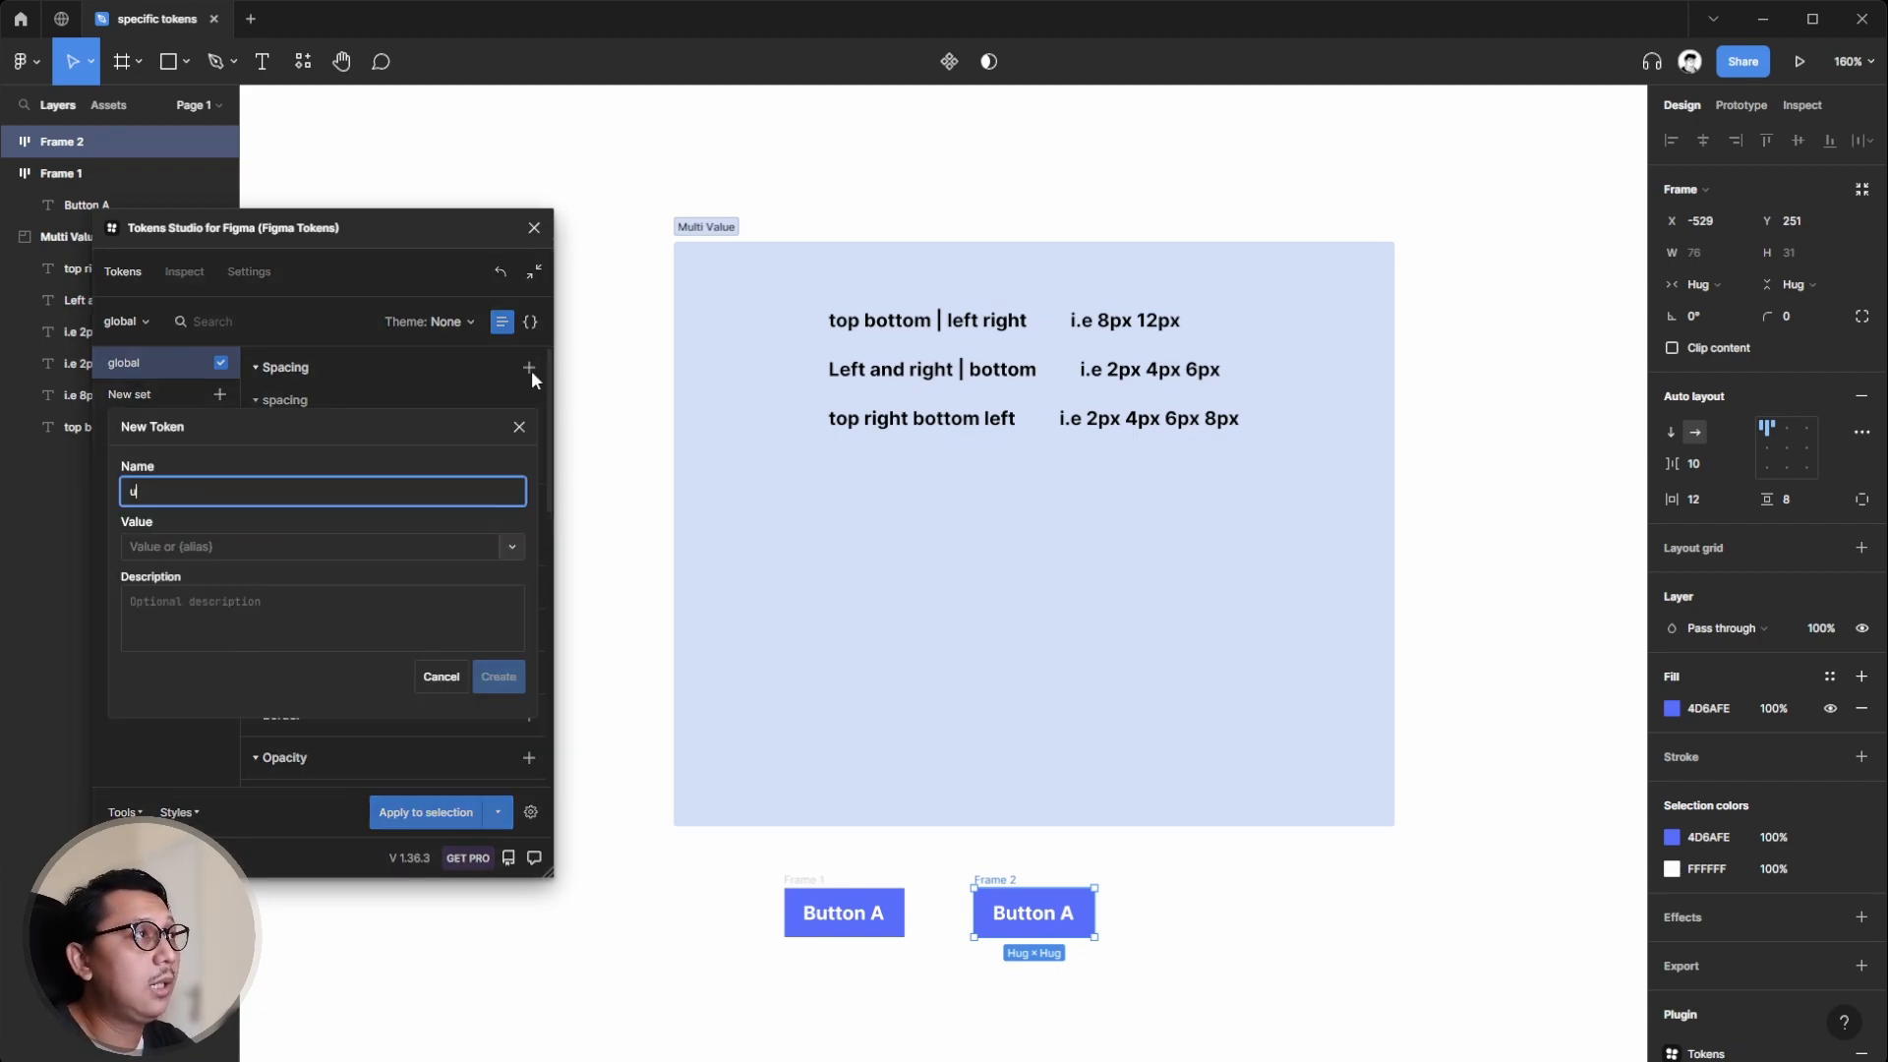
{"action": "type", "text": "uttonB"}
{"action": "key", "text": "Tab"}
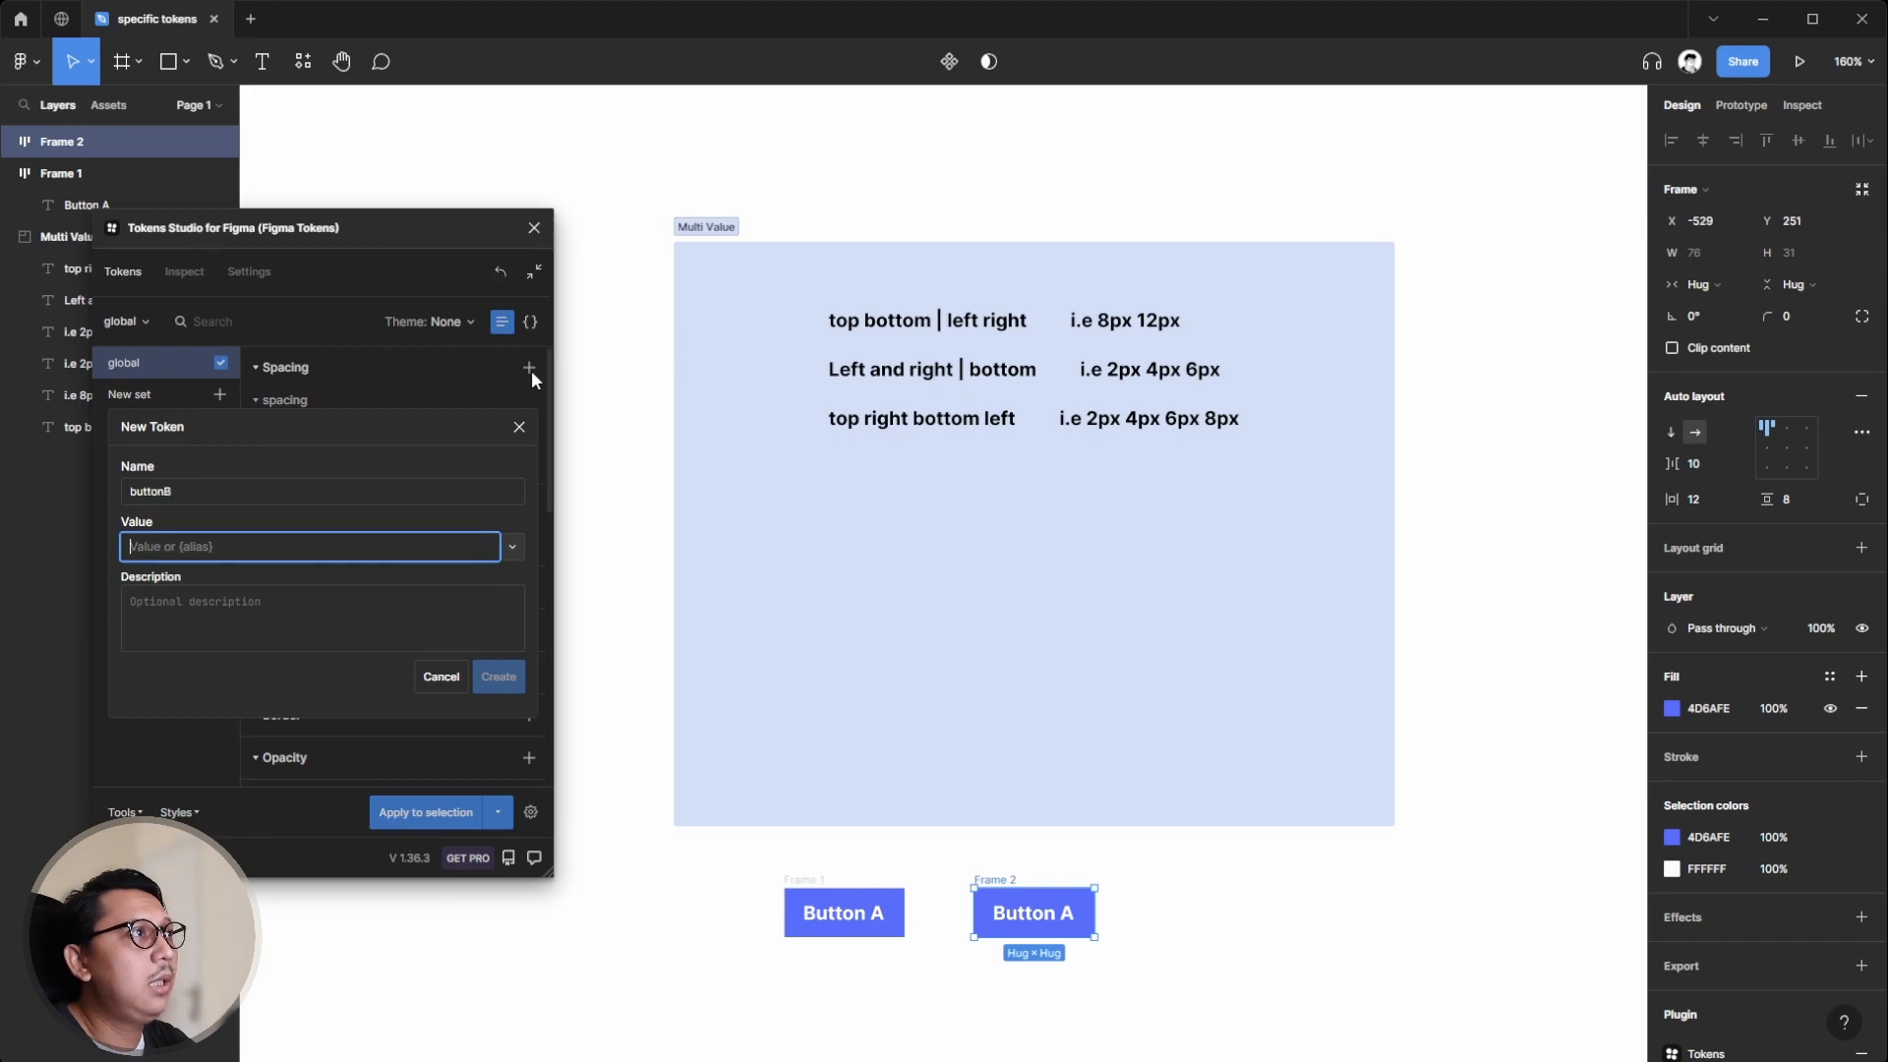
- Reference the existing spacing.md token as the first part of the buttonB value
{"action": "type", "text": "{"}
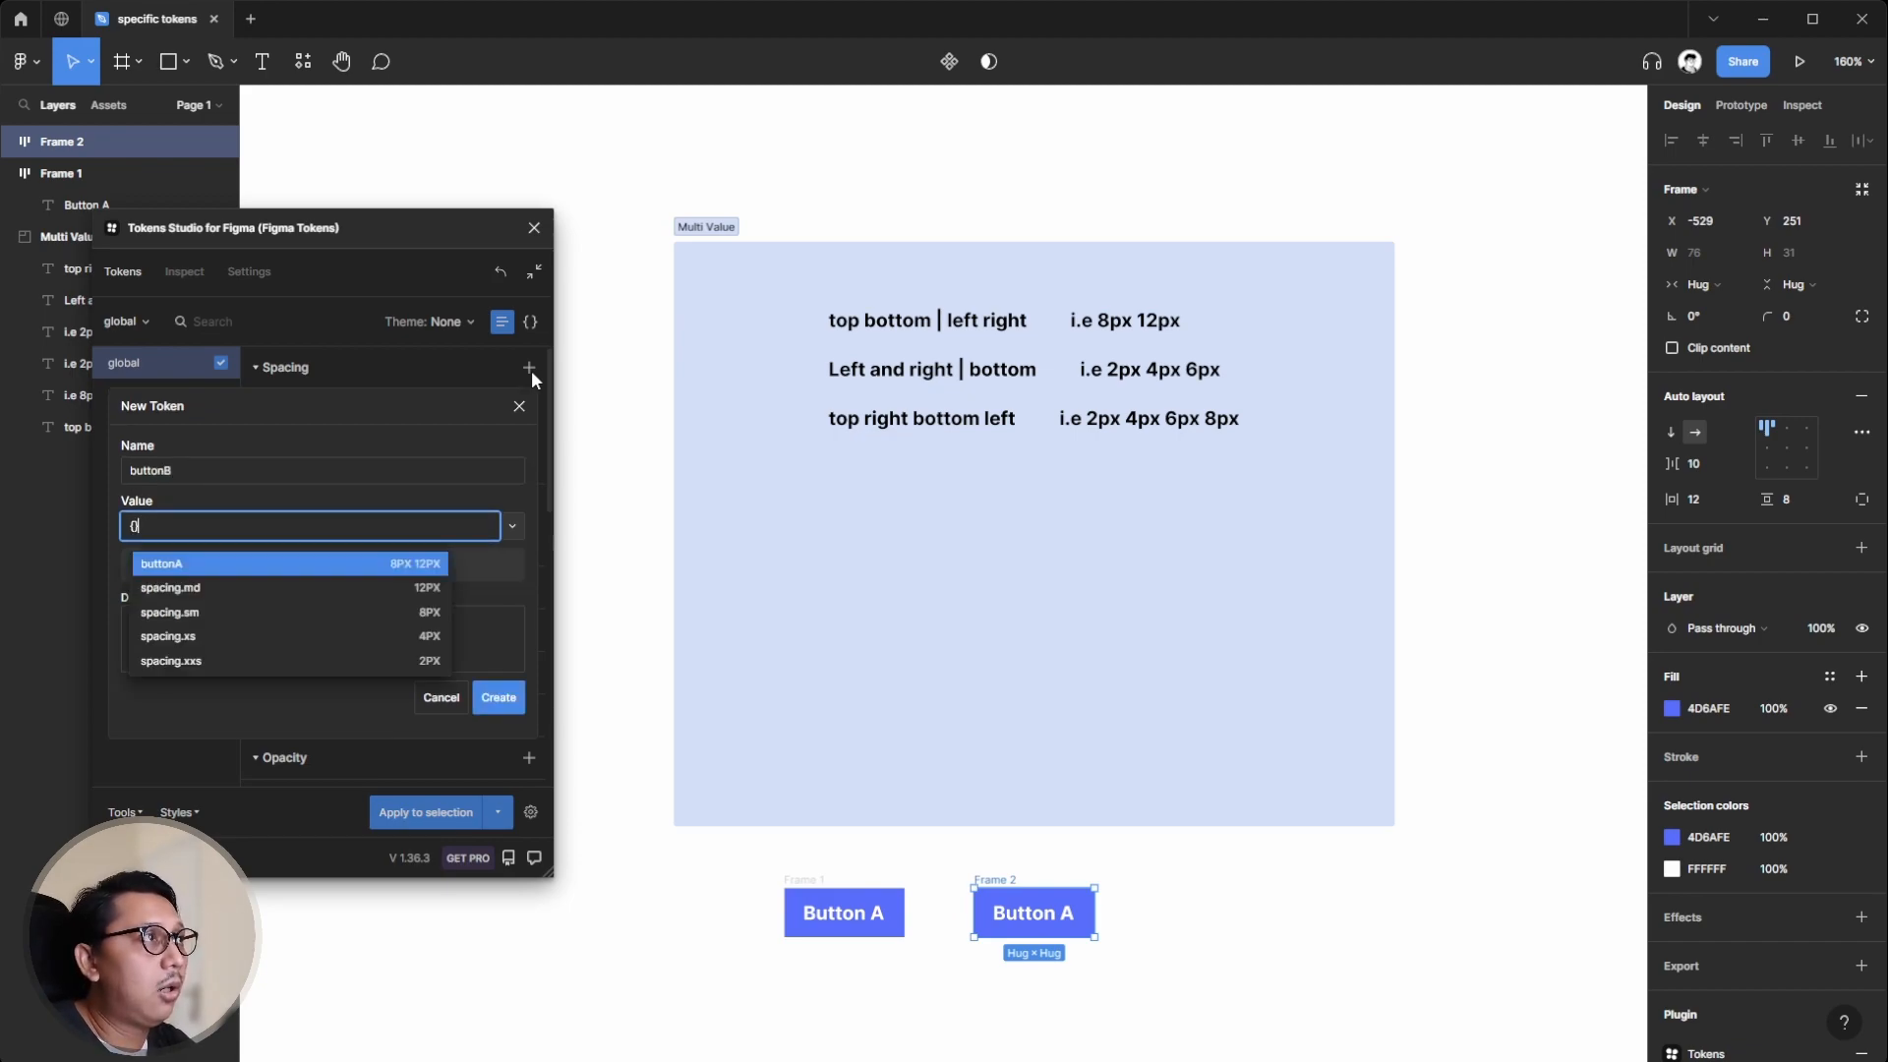
{"action": "key", "text": "Down"}
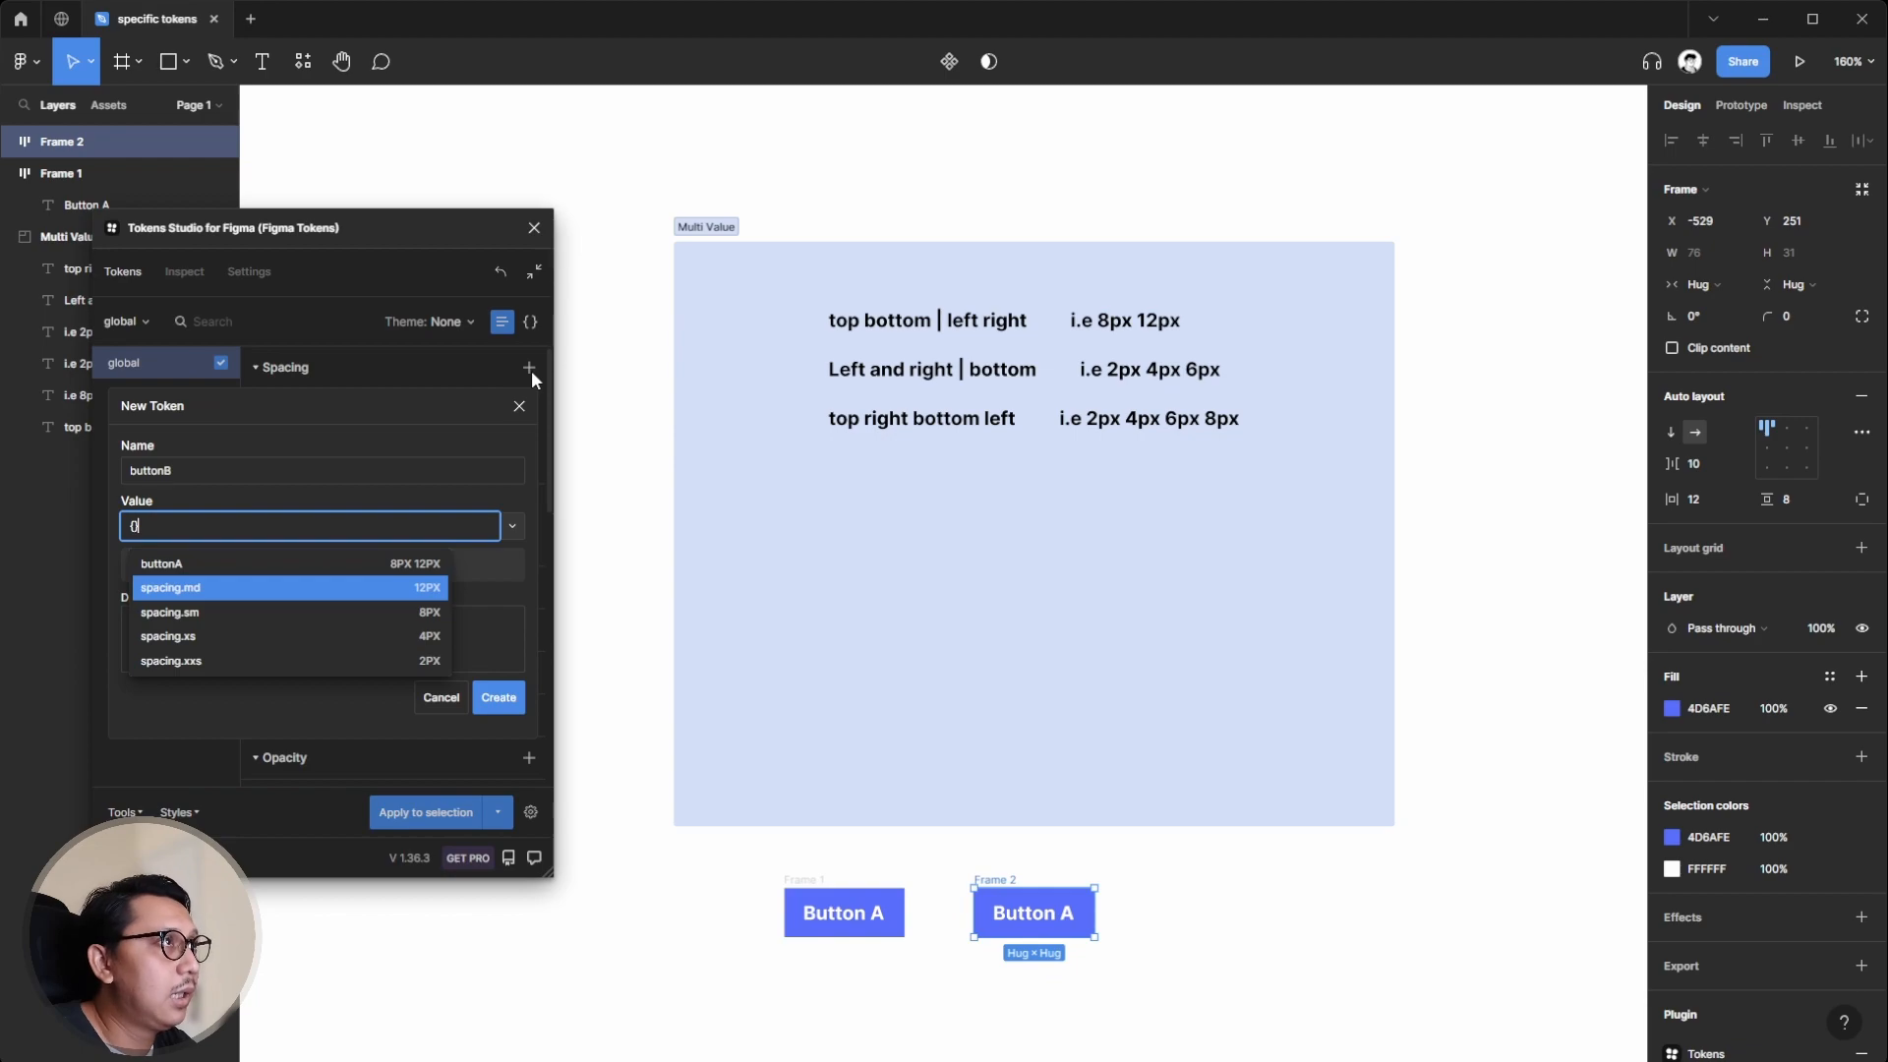
{"action": "key", "text": "Down"}
{"action": "key", "text": "Down"}
{"action": "key", "text": "Up"}
{"action": "key", "text": "Down"}
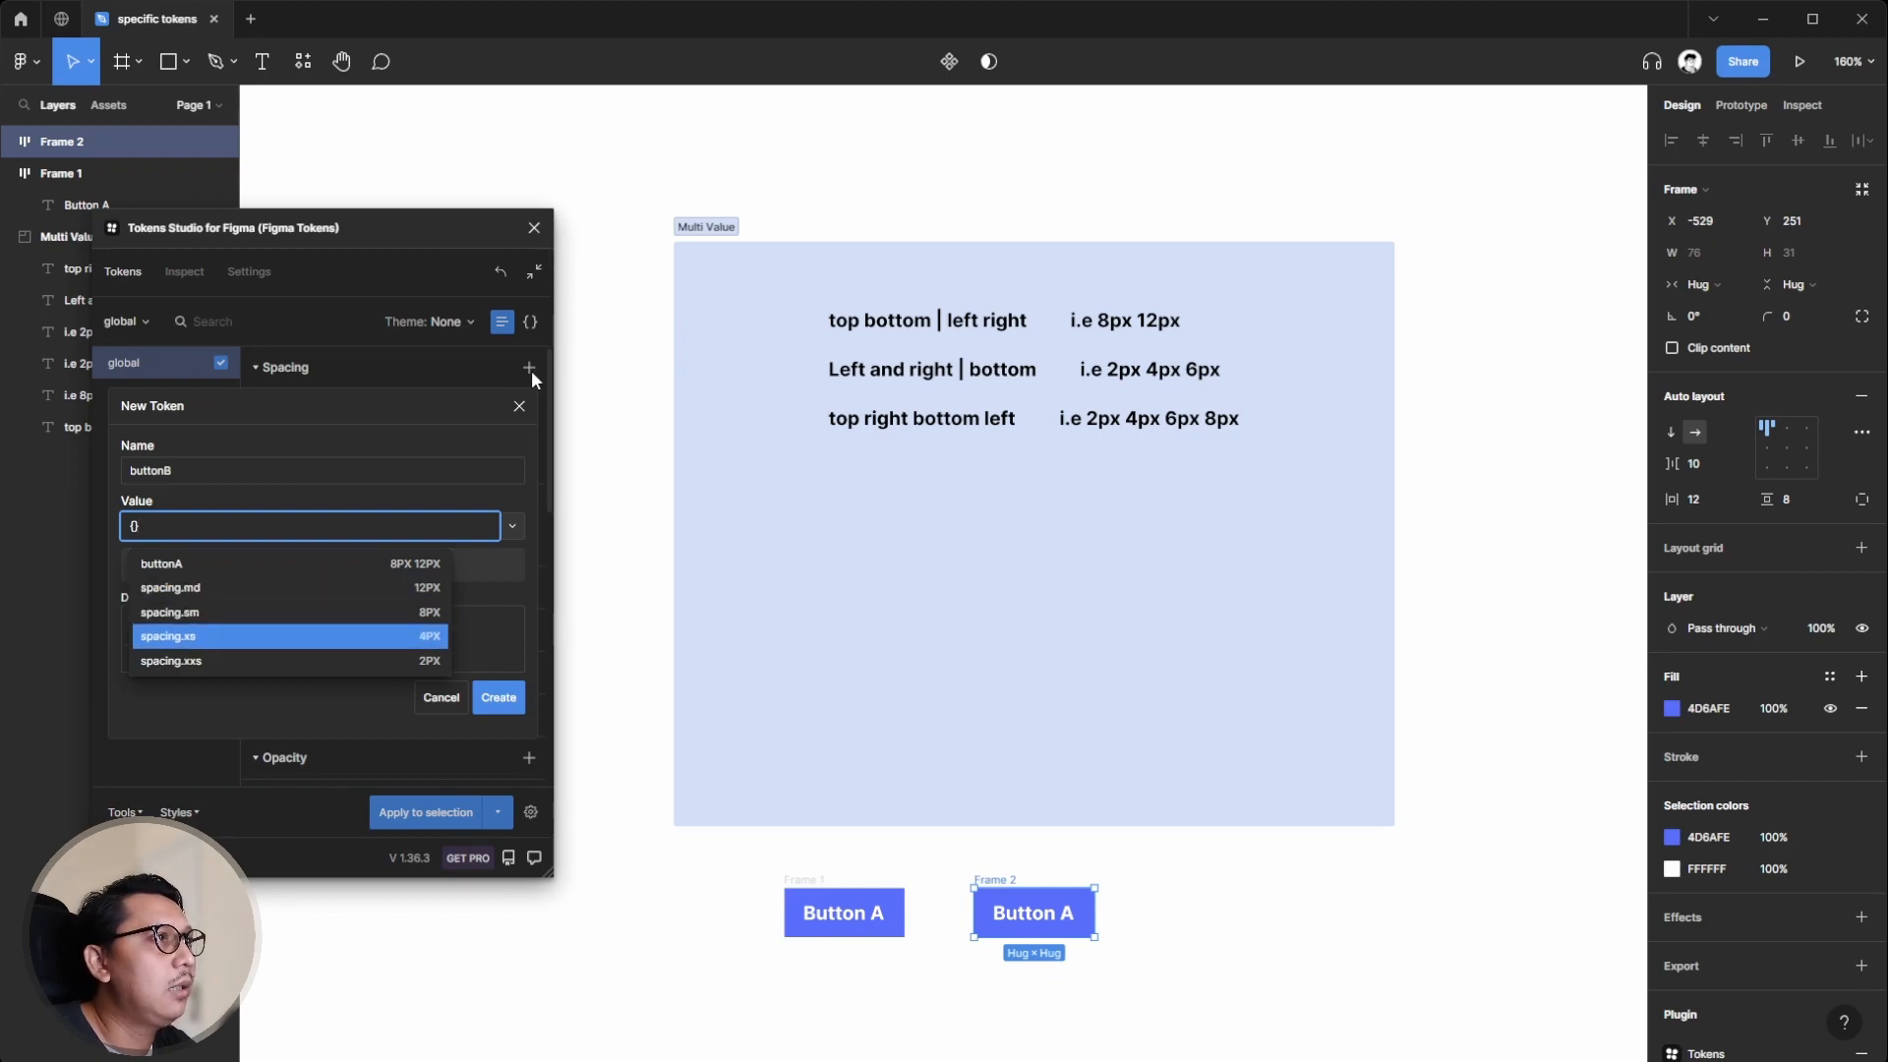
{"action": "key", "text": "Up"}
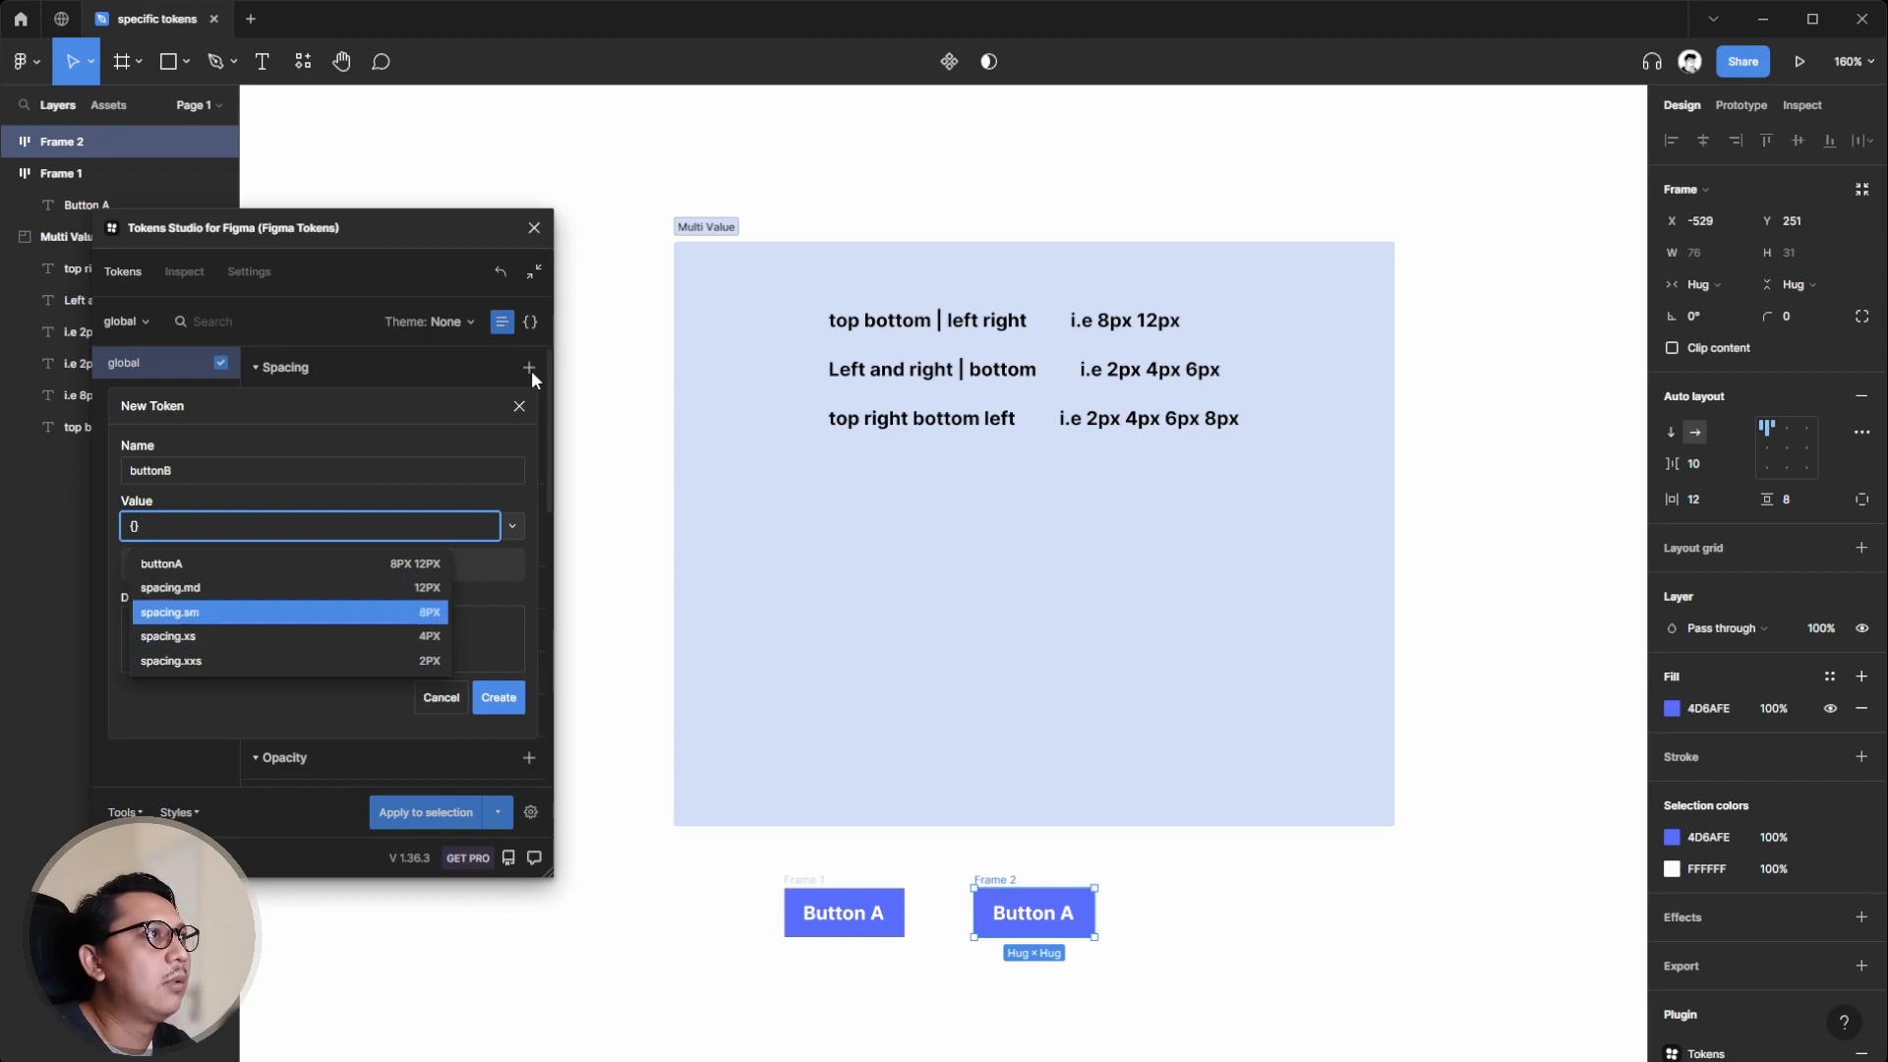
{"action": "key", "text": "Up"}
{"action": "key", "text": "Return"}
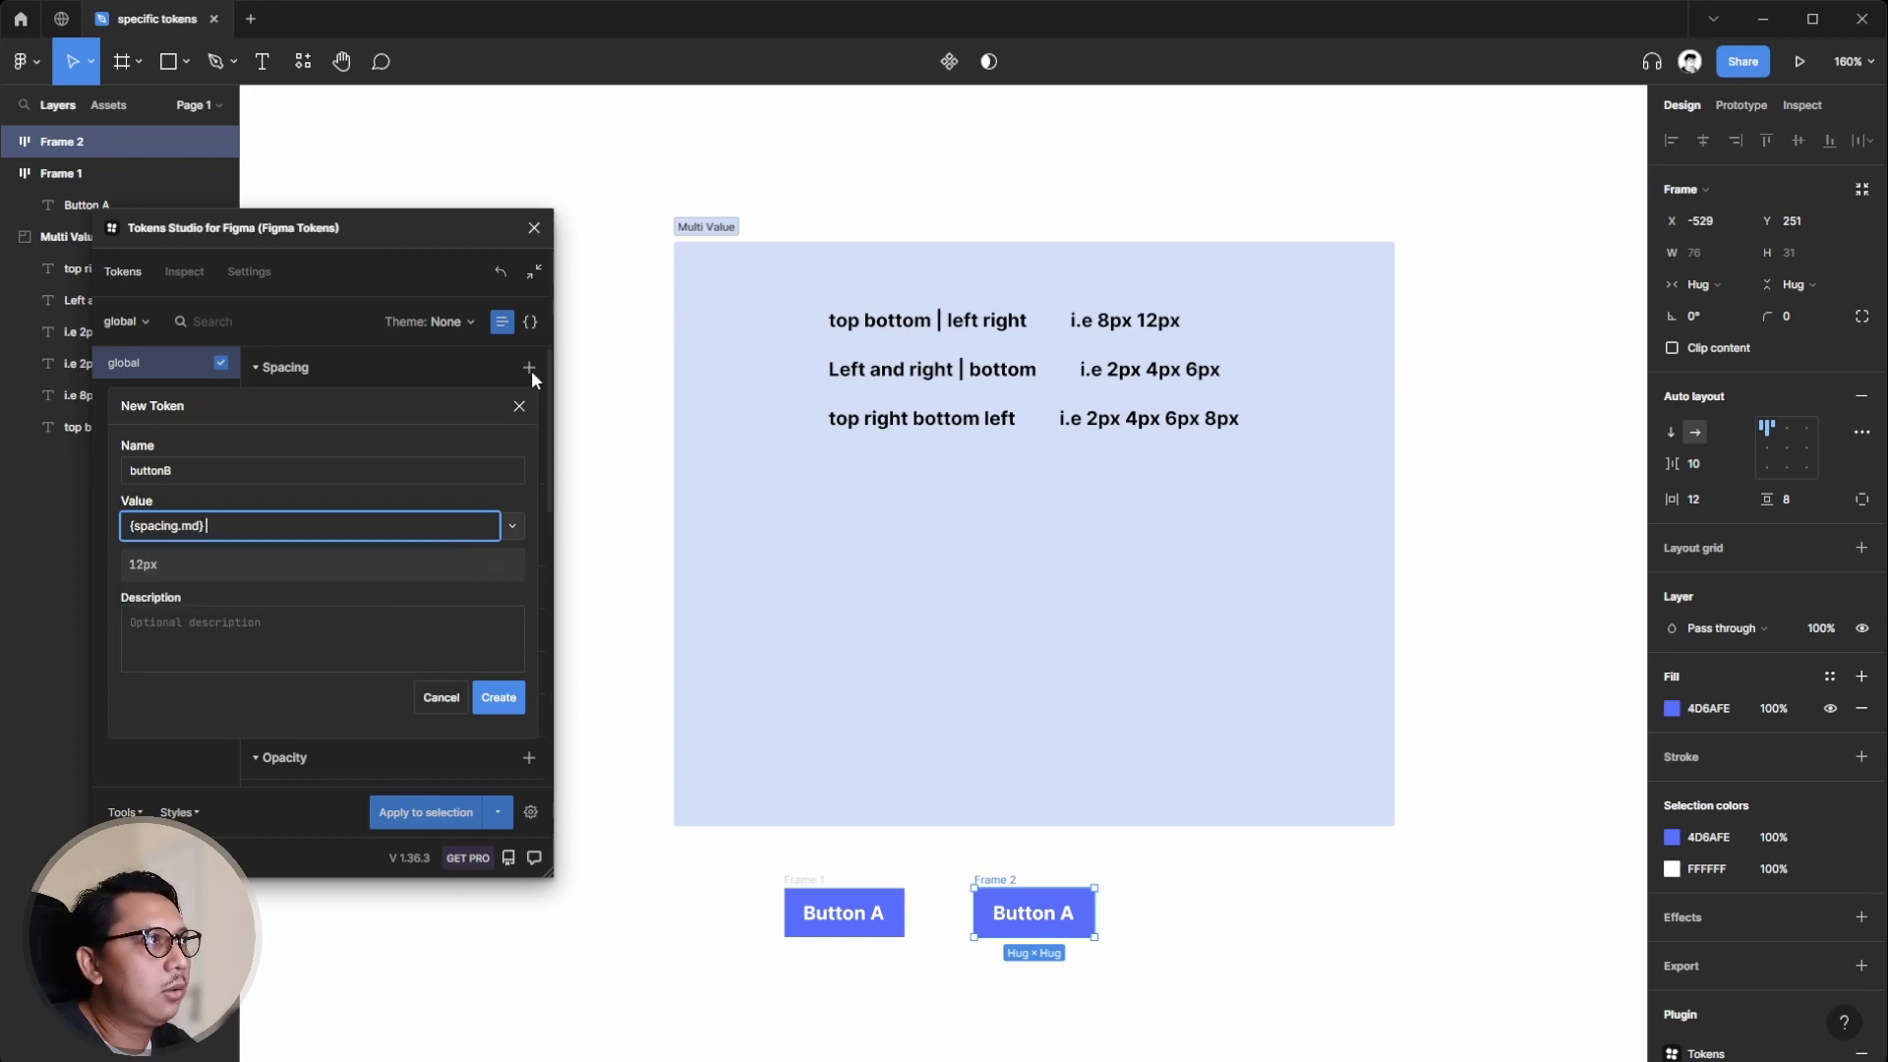
- Add a reference to spacing.sm as the second part of the value and create the buttonB token
{"action": "type", "text": "{"}
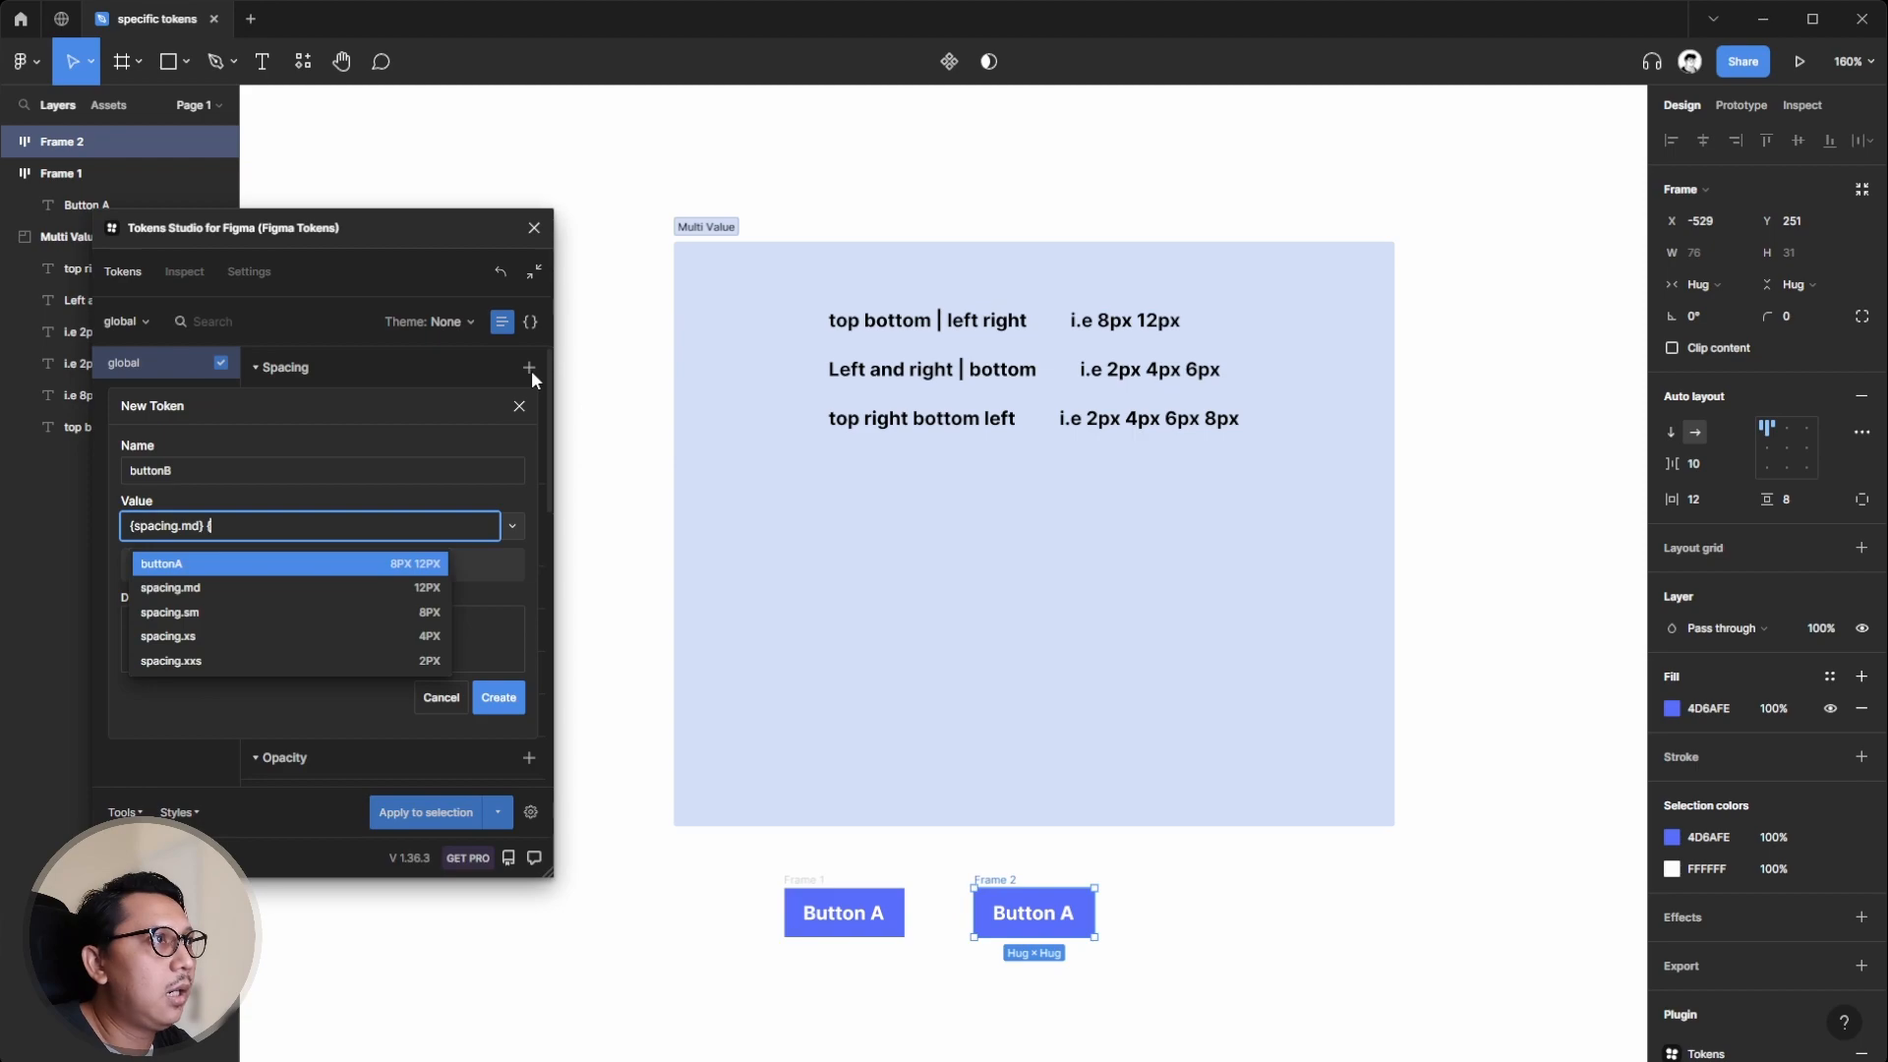
{"action": "key", "text": "Down"}
{"action": "key", "text": "Down"}
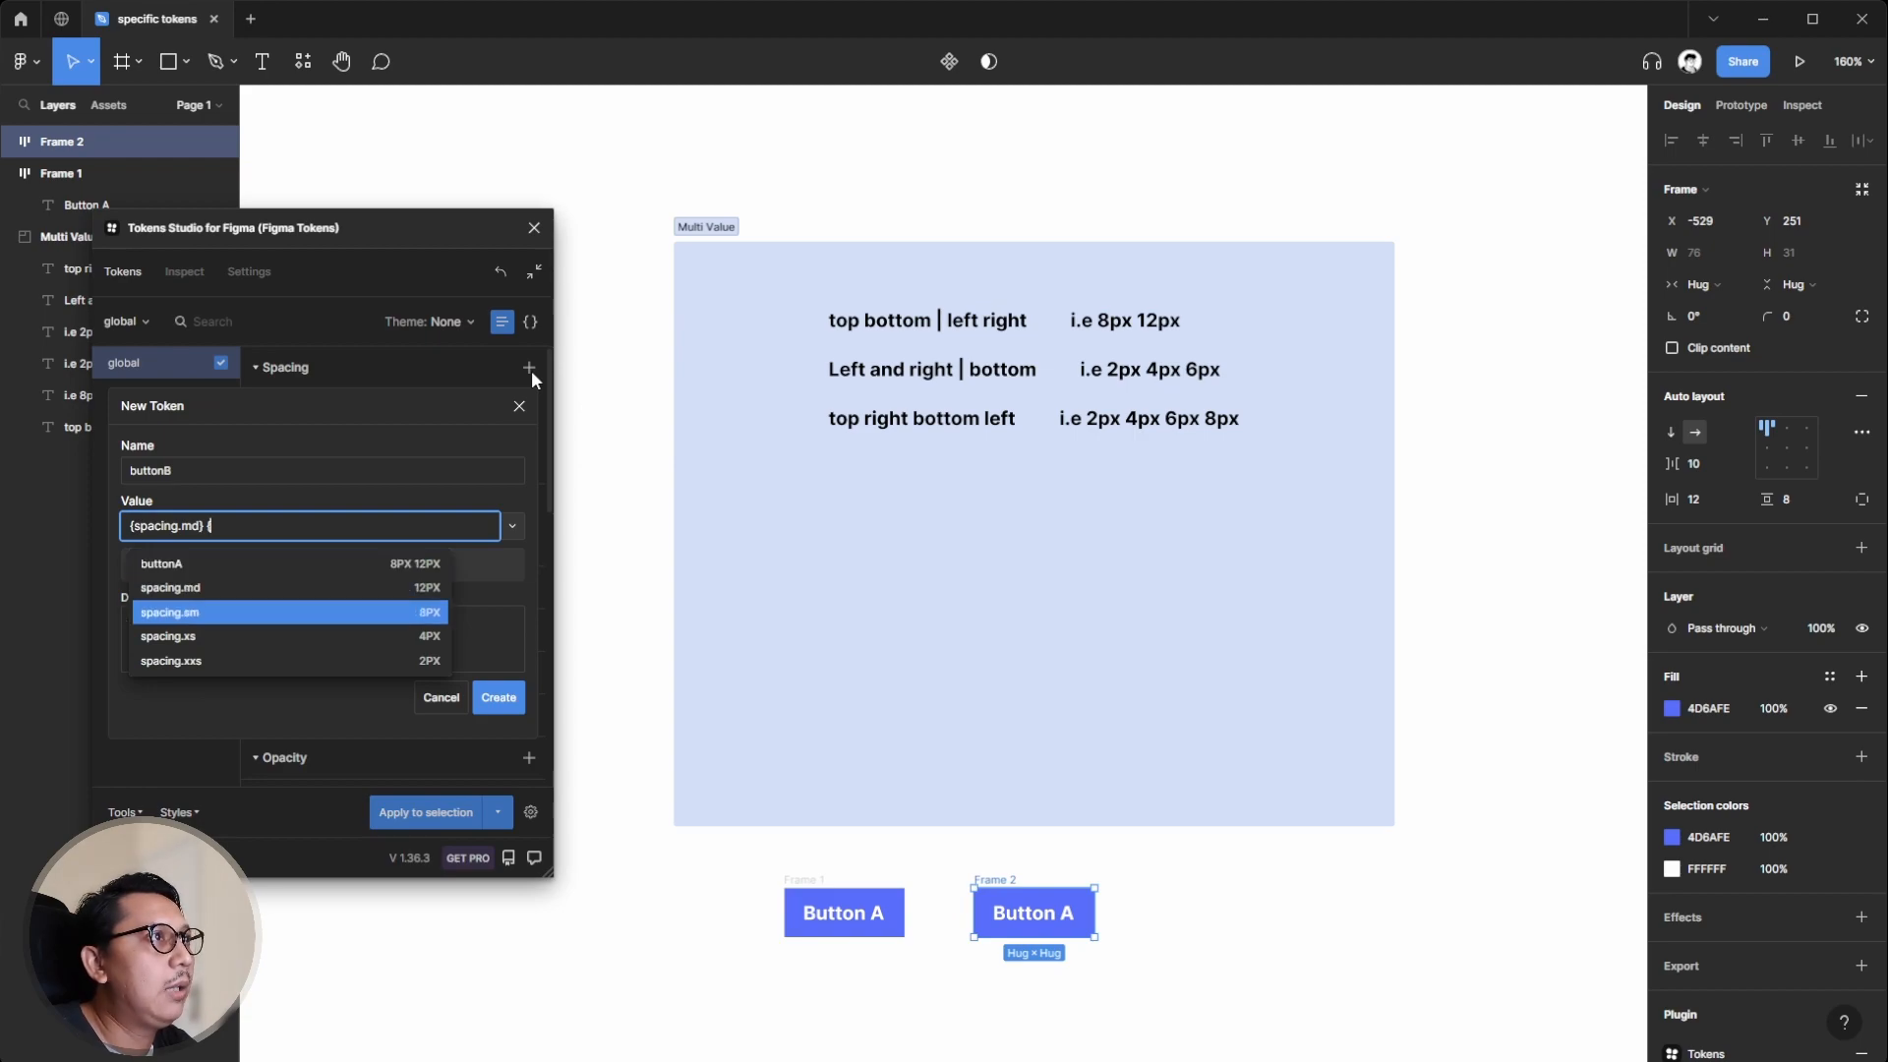
{"action": "key", "text": "Return"}
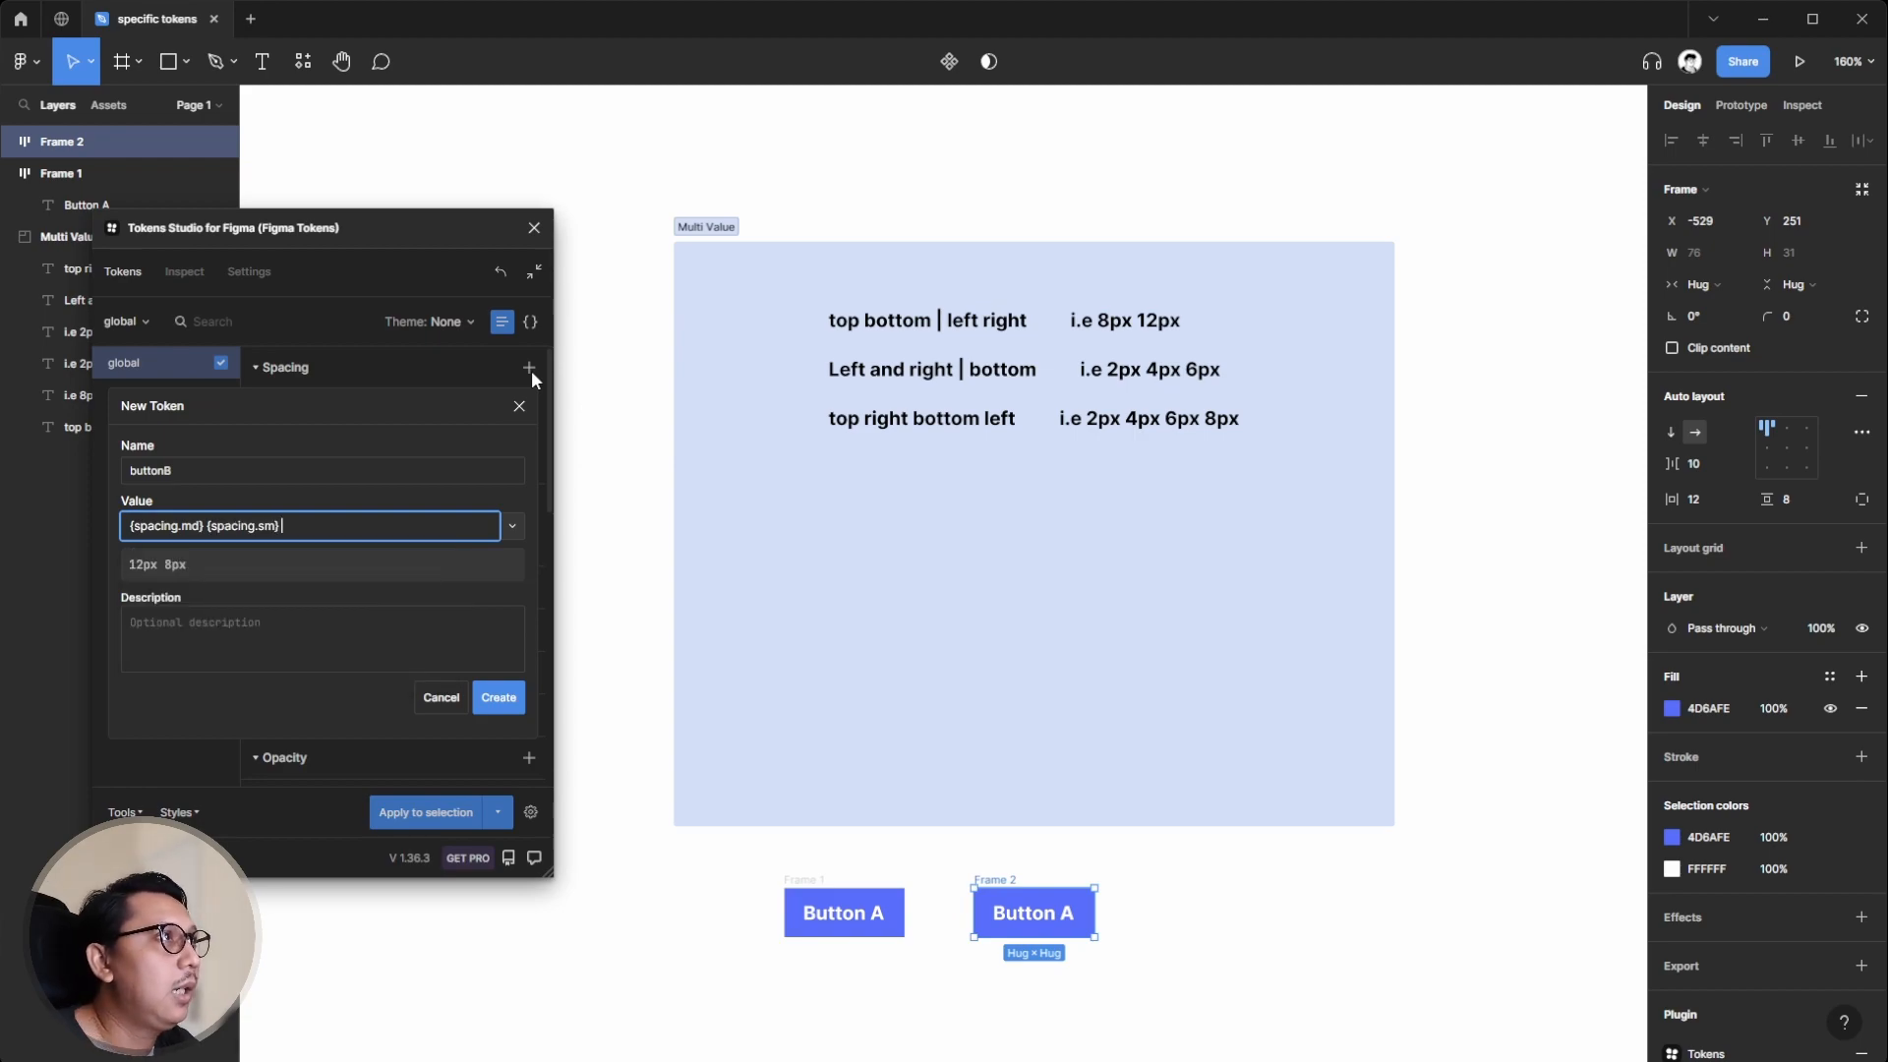
{"action": "left_click", "coordinate": [511, 698]}
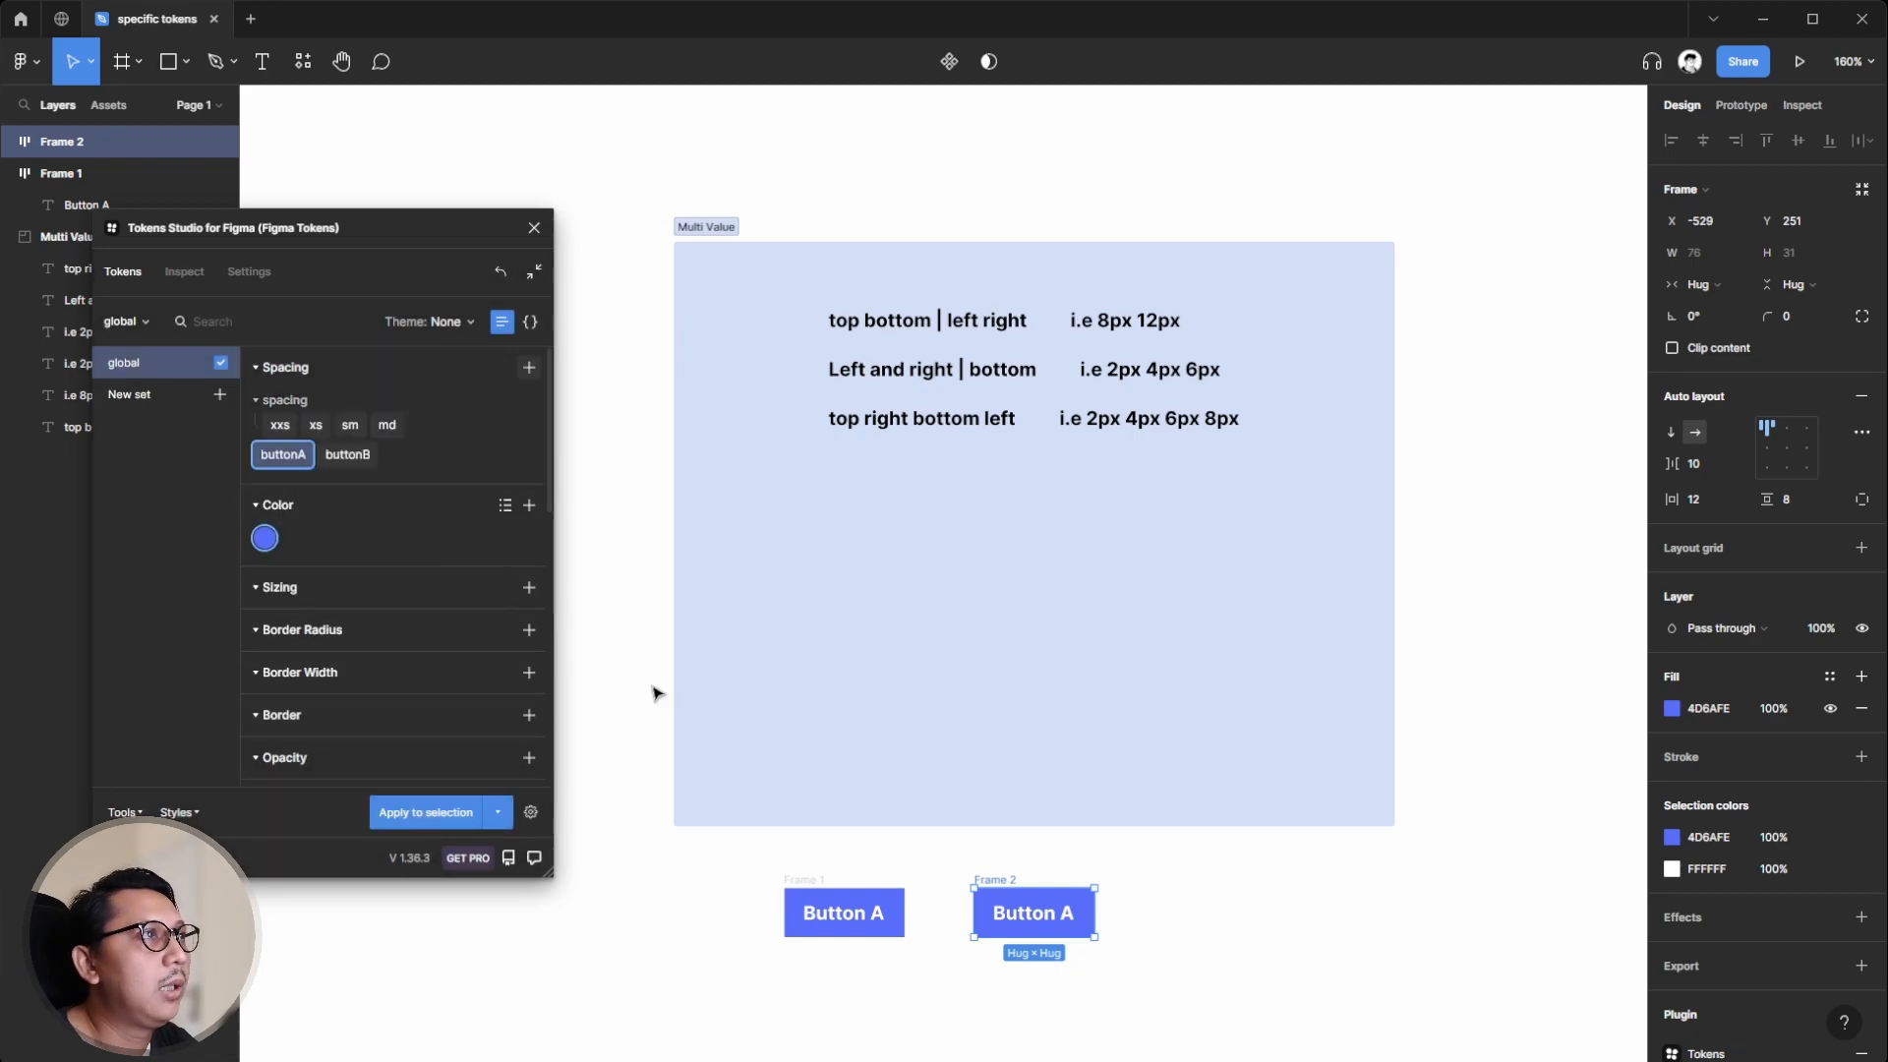
- Change the label of the duplicated button to "Button B"
{"action": "left_click", "coordinate": [1148, 900]}
{"action": "left_click", "coordinate": [1008, 880]}
{"action": "left_click", "coordinate": [1066, 914]}
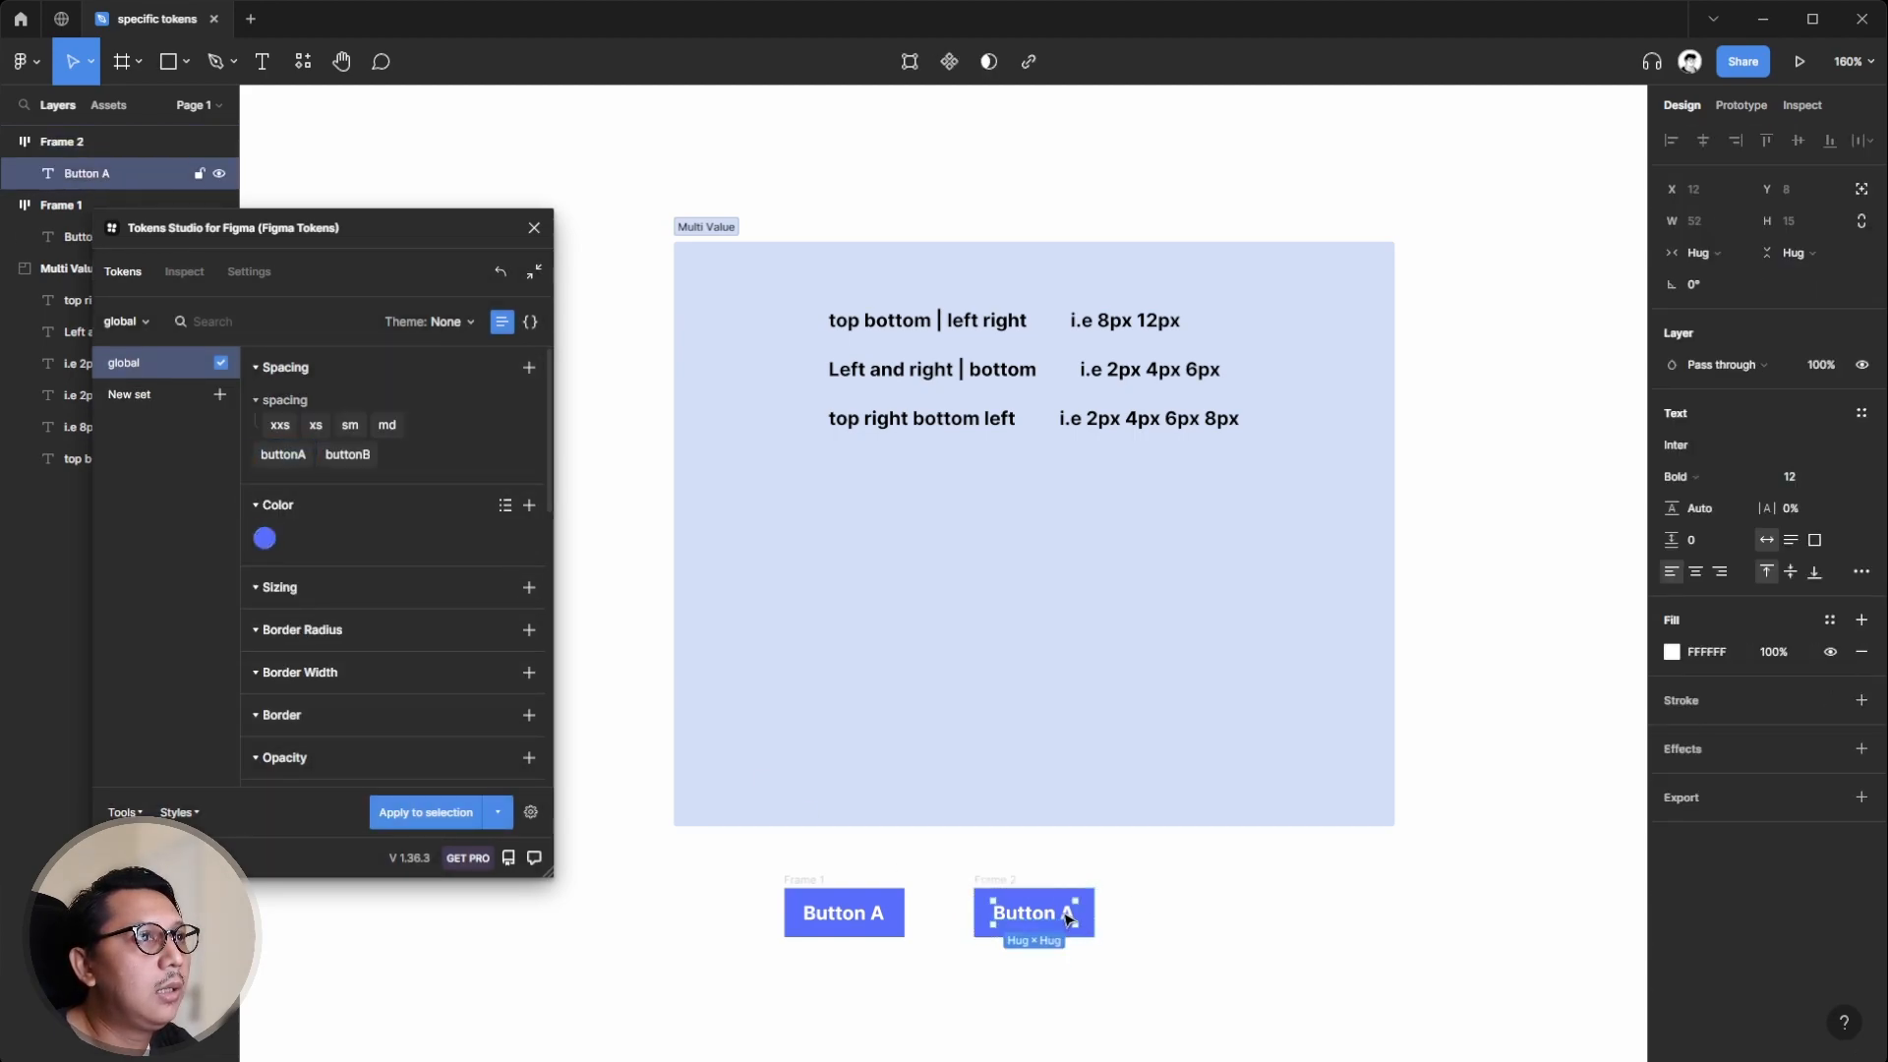
{"action": "key", "text": "BackSpace"}
{"action": "type", "text": "B"}
{"action": "key", "text": "Escape"}
- Apply the buttonB spacing token to all paddings of the Button B frame
{"action": "key", "text": "Escape"}
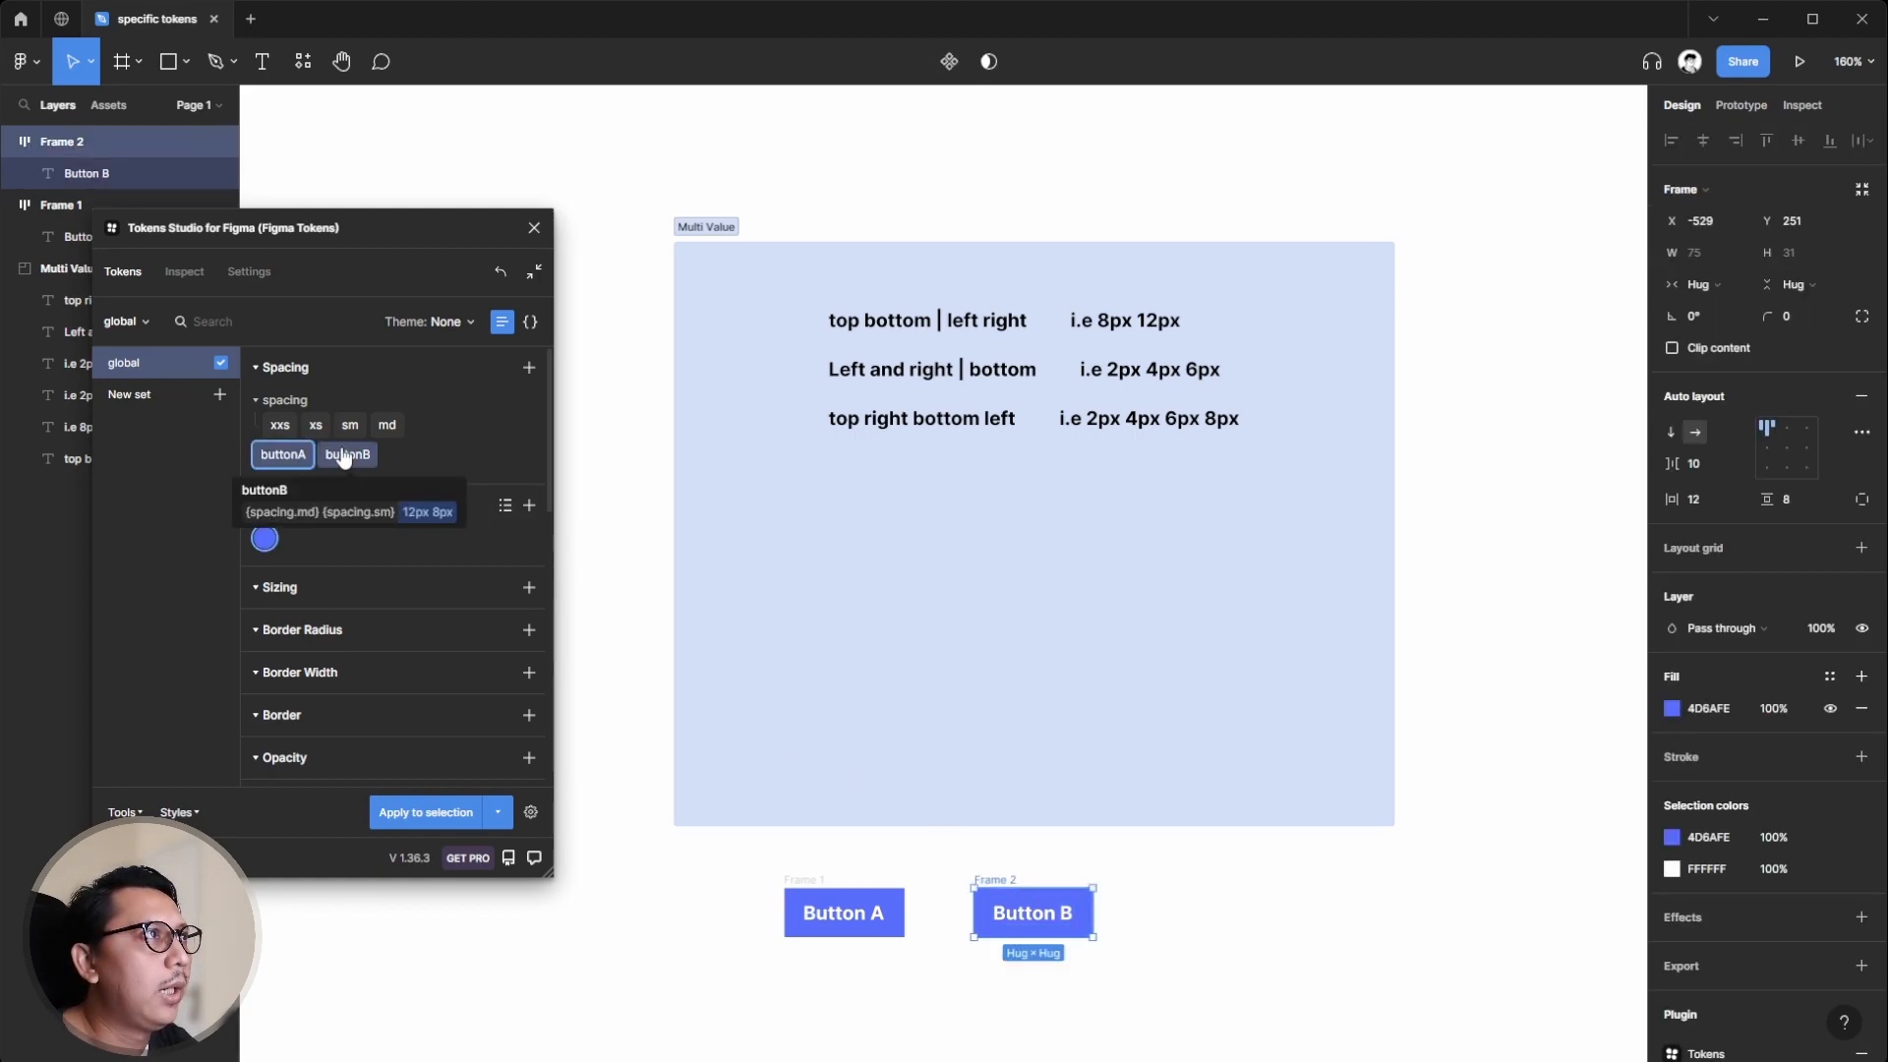
{"action": "right_click", "coordinate": [341, 448]}
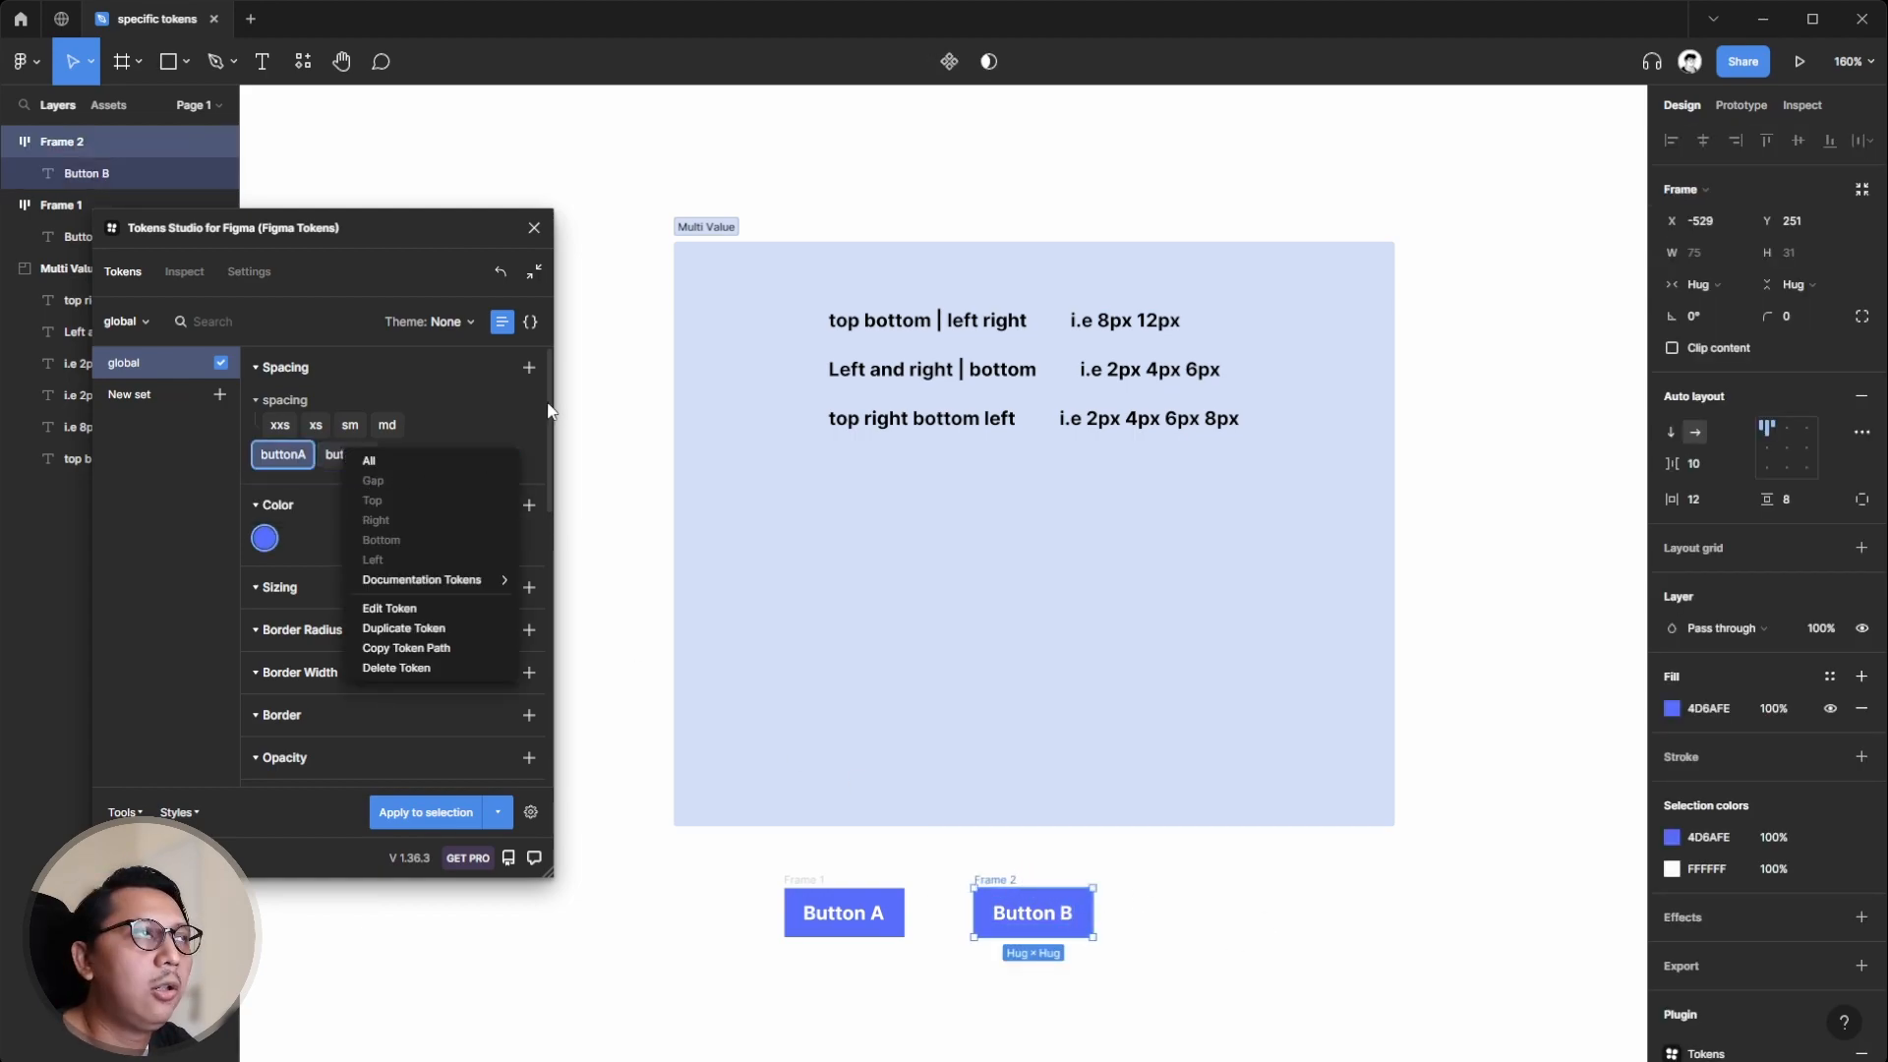
{"action": "left_click", "coordinate": [376, 464]}
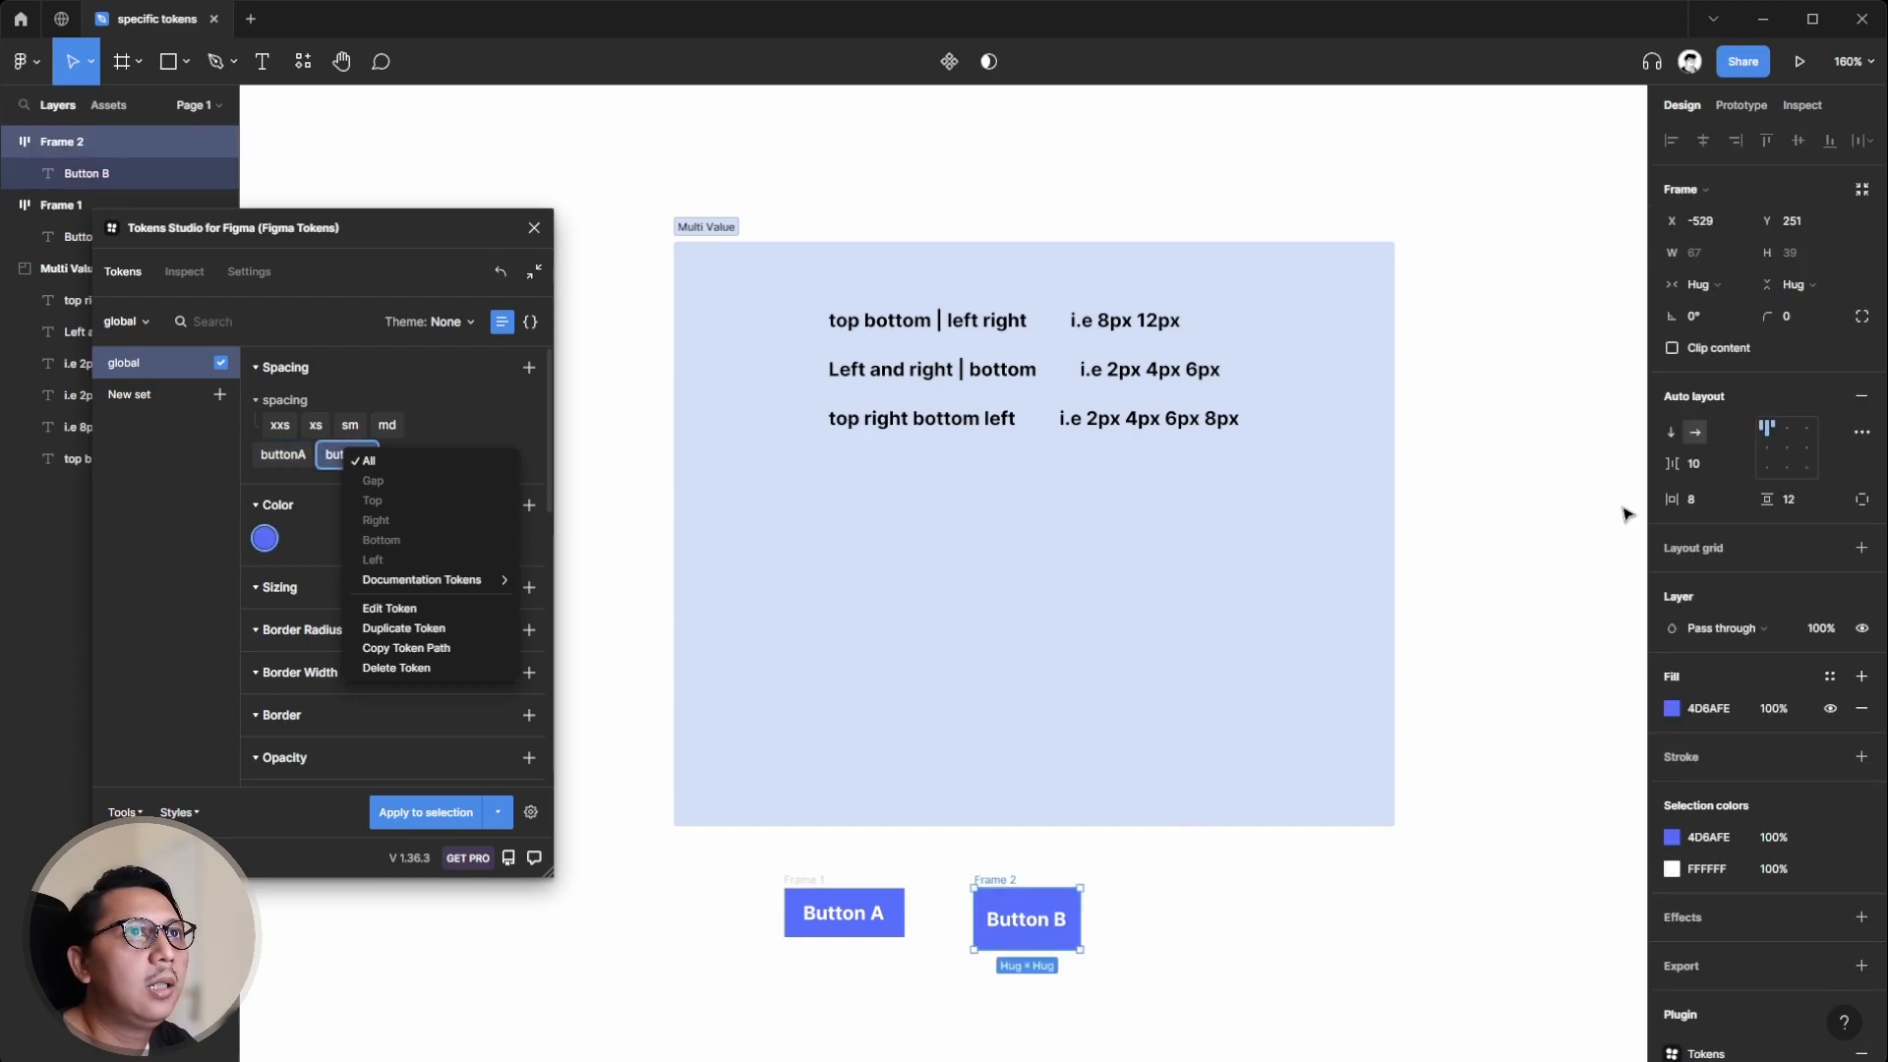
- Open the buttonB token's definition to check its value references, and close it without changes
{"action": "left_click", "coordinate": [1155, 888]}
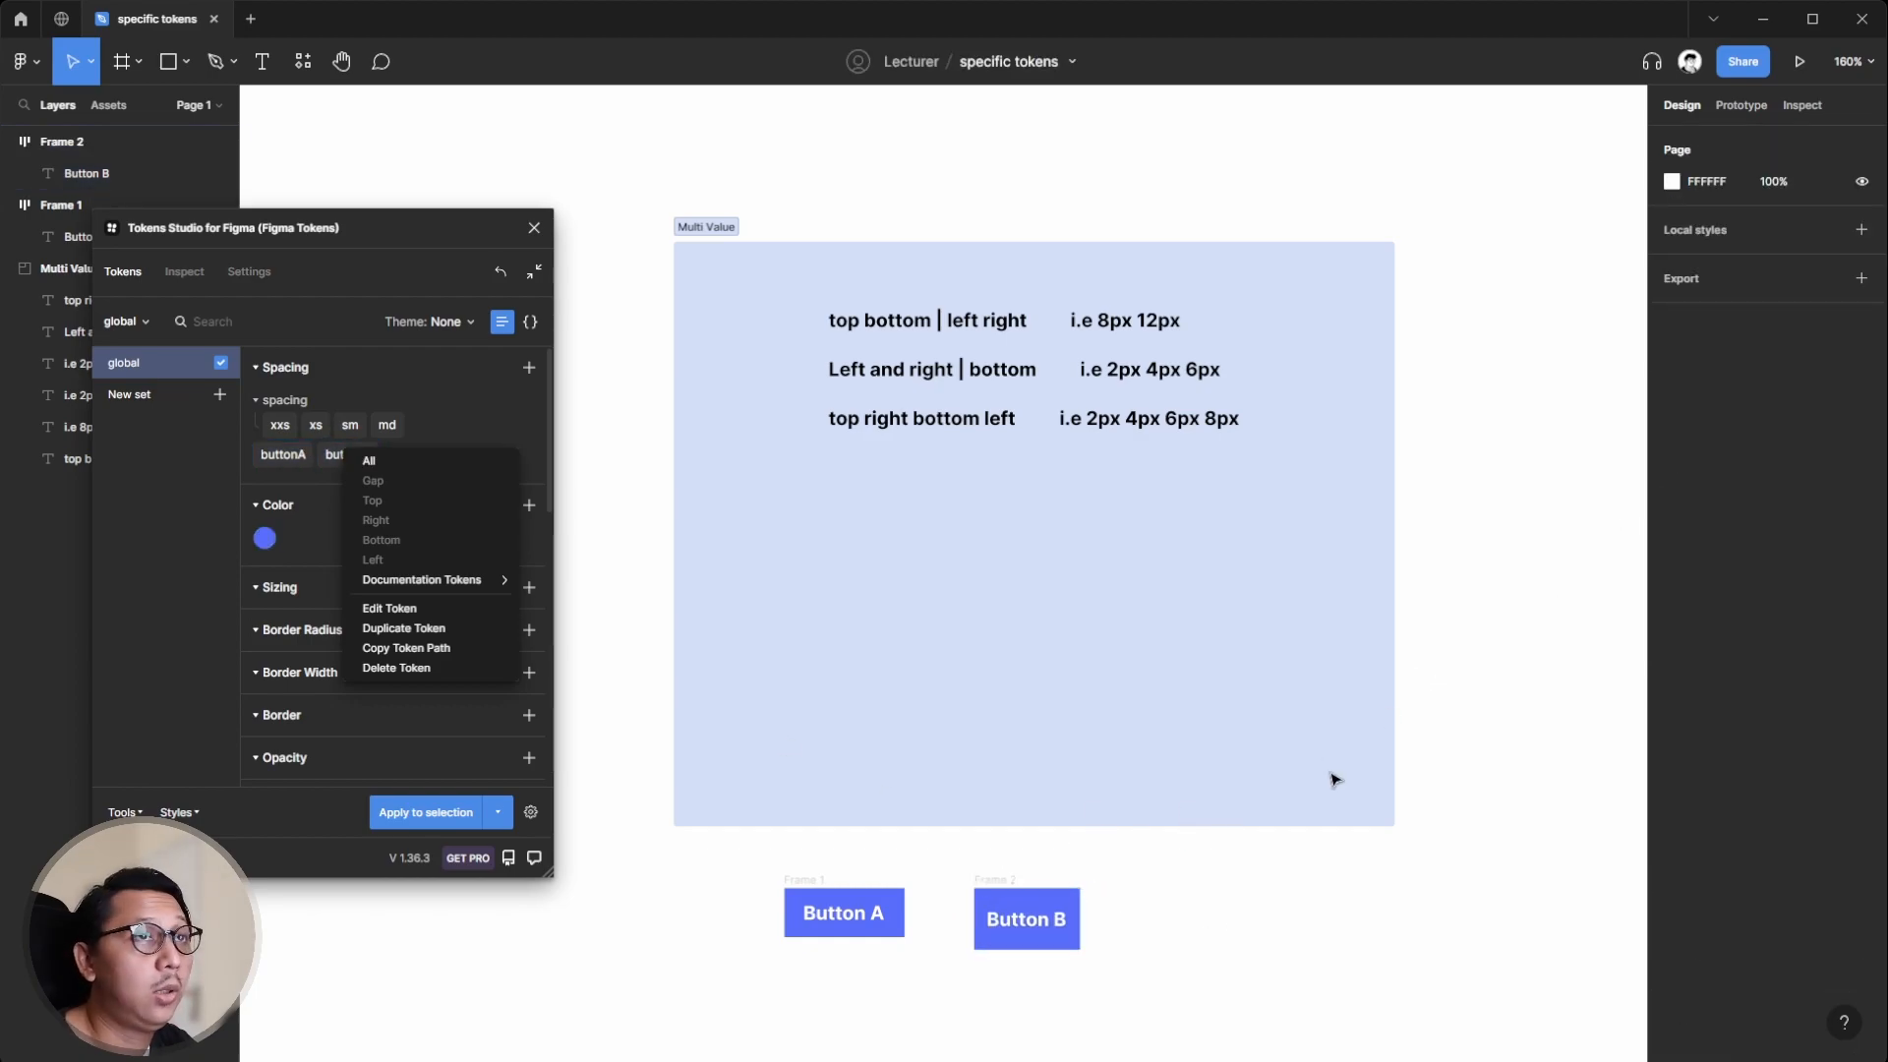
{"action": "left_click", "coordinate": [1008, 900]}
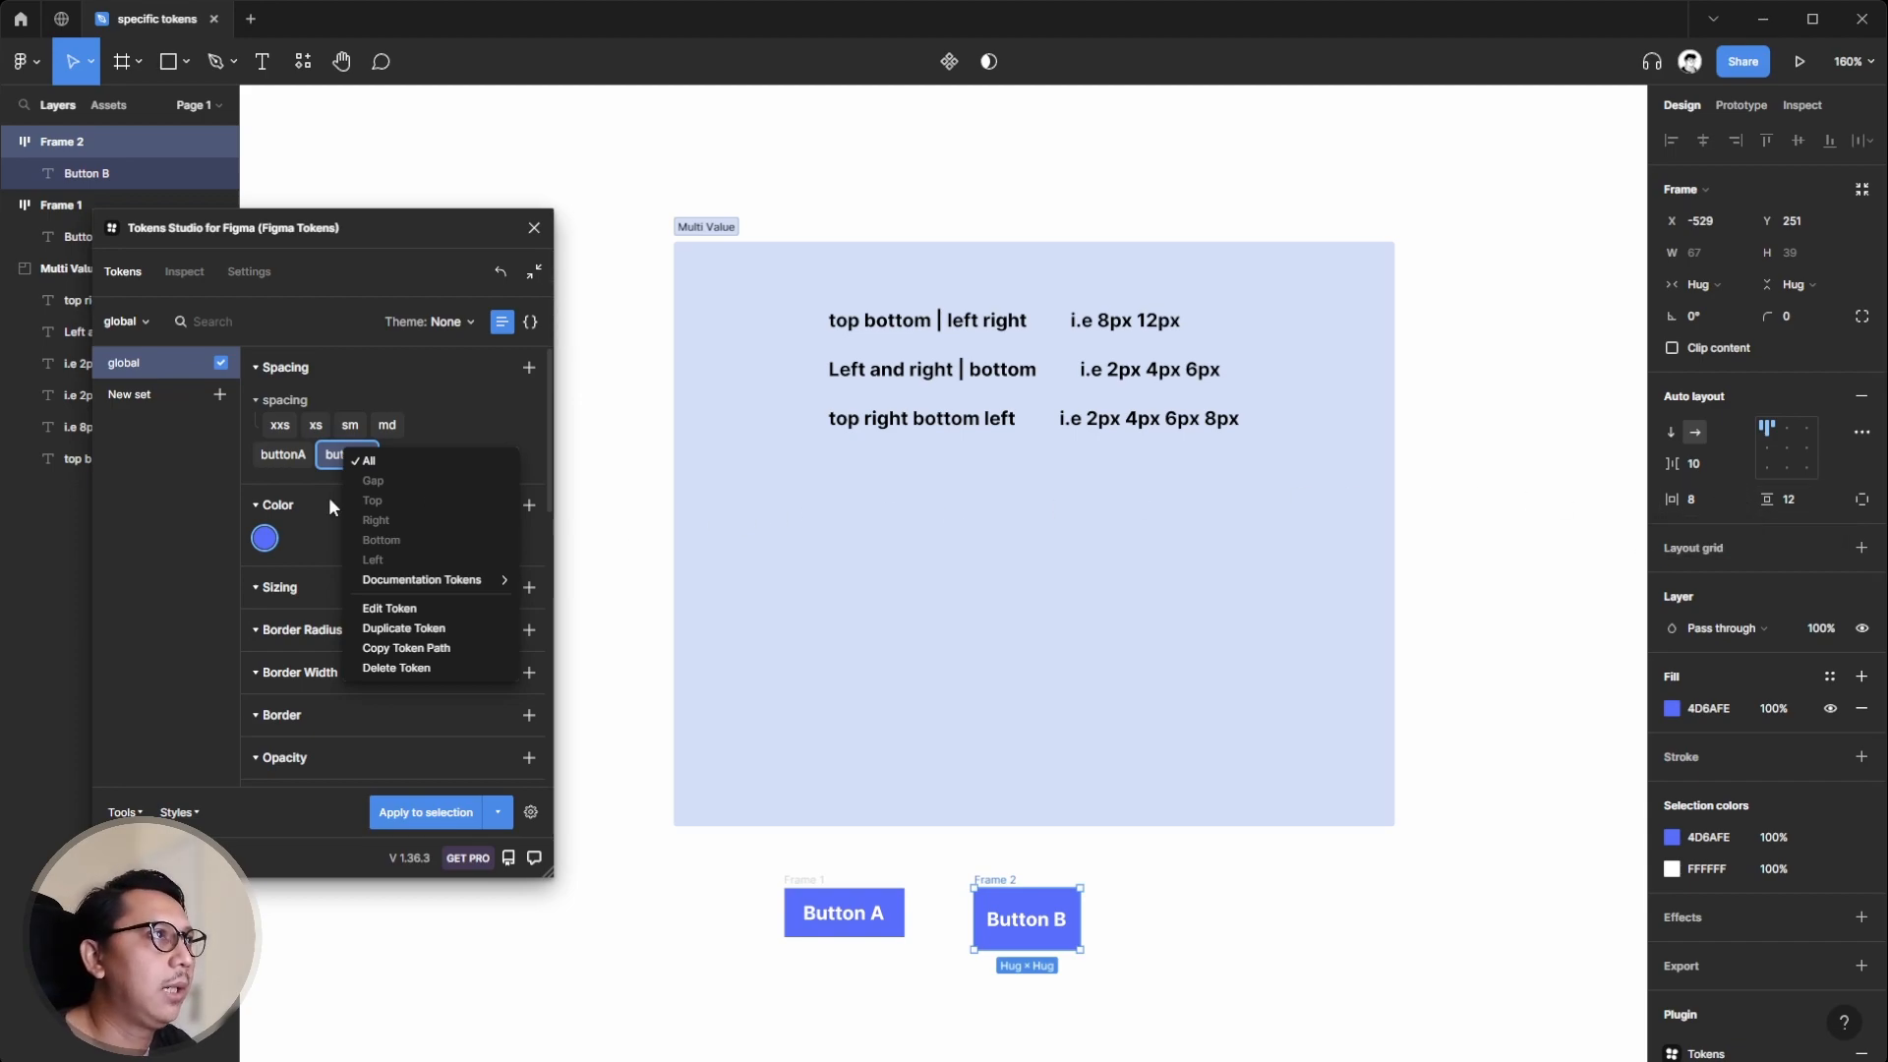
{"action": "left_click", "coordinate": [161, 499]}
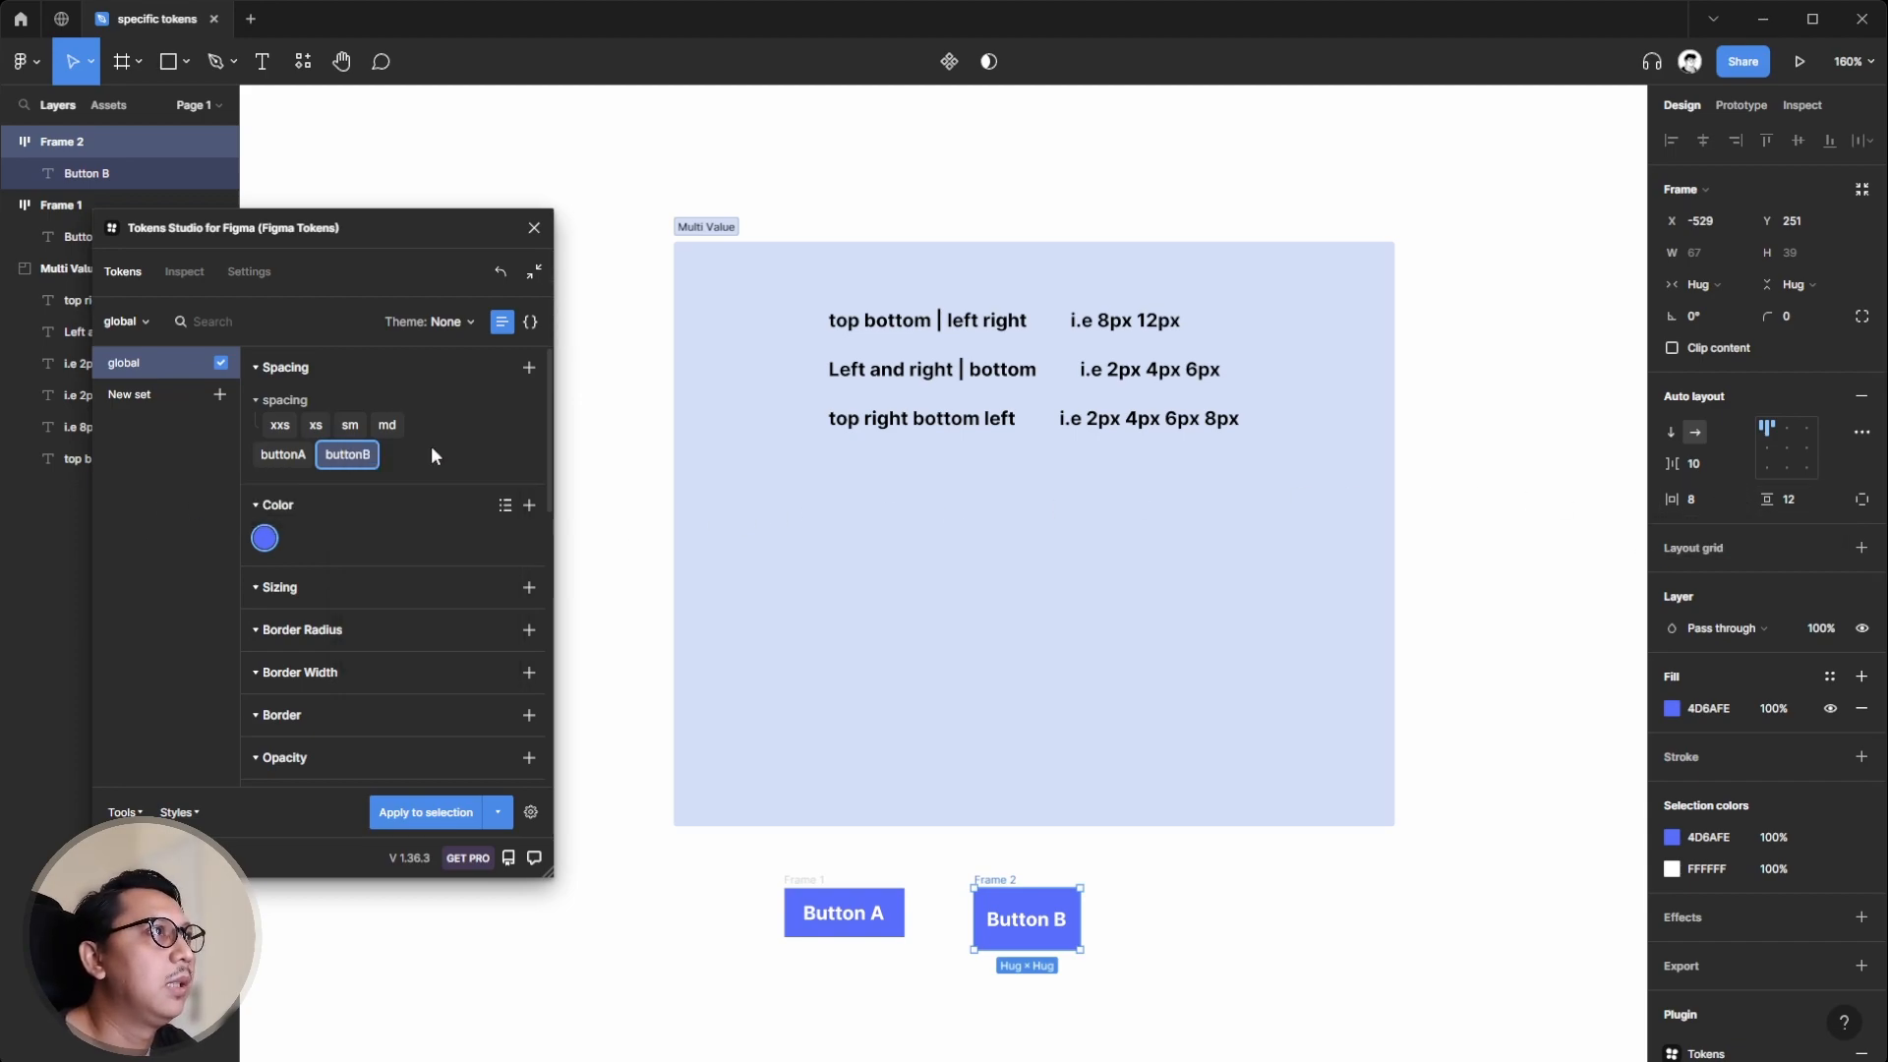
{"action": "right_click", "coordinate": [354, 455]}
{"action": "left_click", "coordinate": [455, 510]}
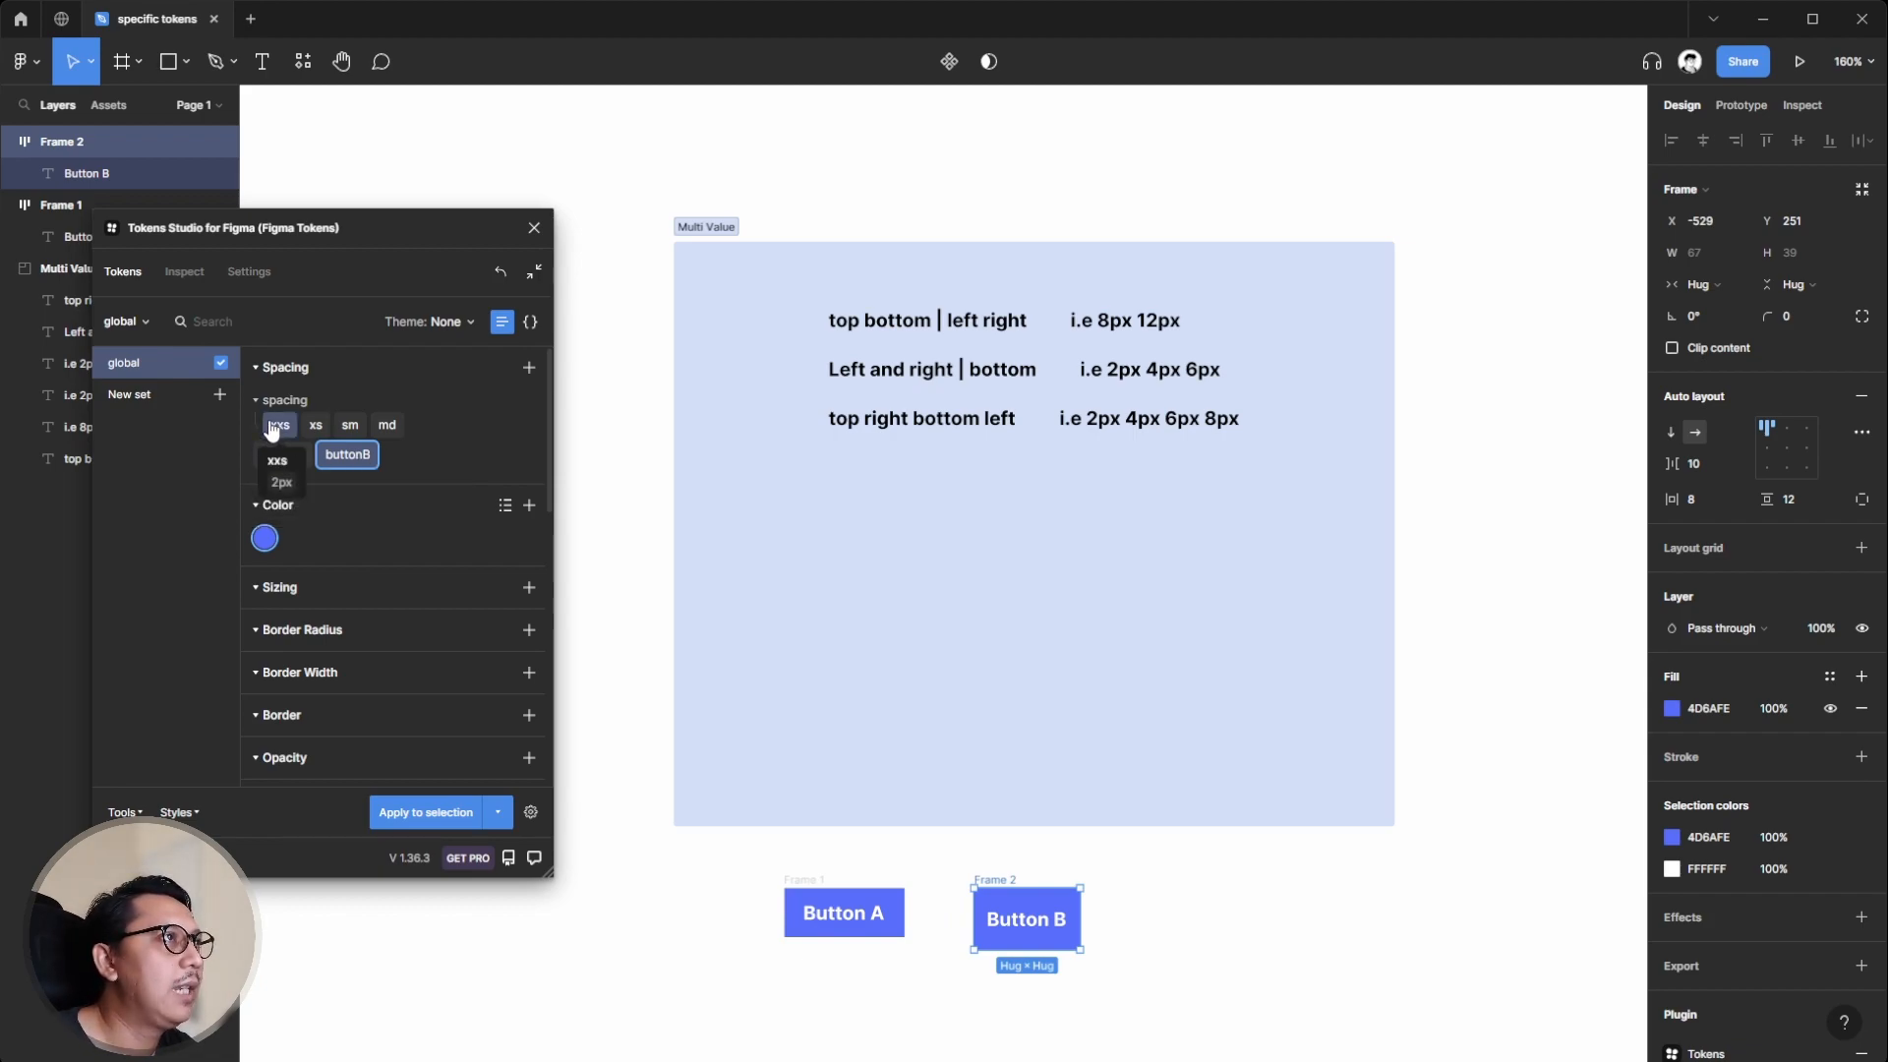
{"action": "right_click", "coordinate": [339, 462]}
{"action": "left_click", "coordinate": [393, 619]}
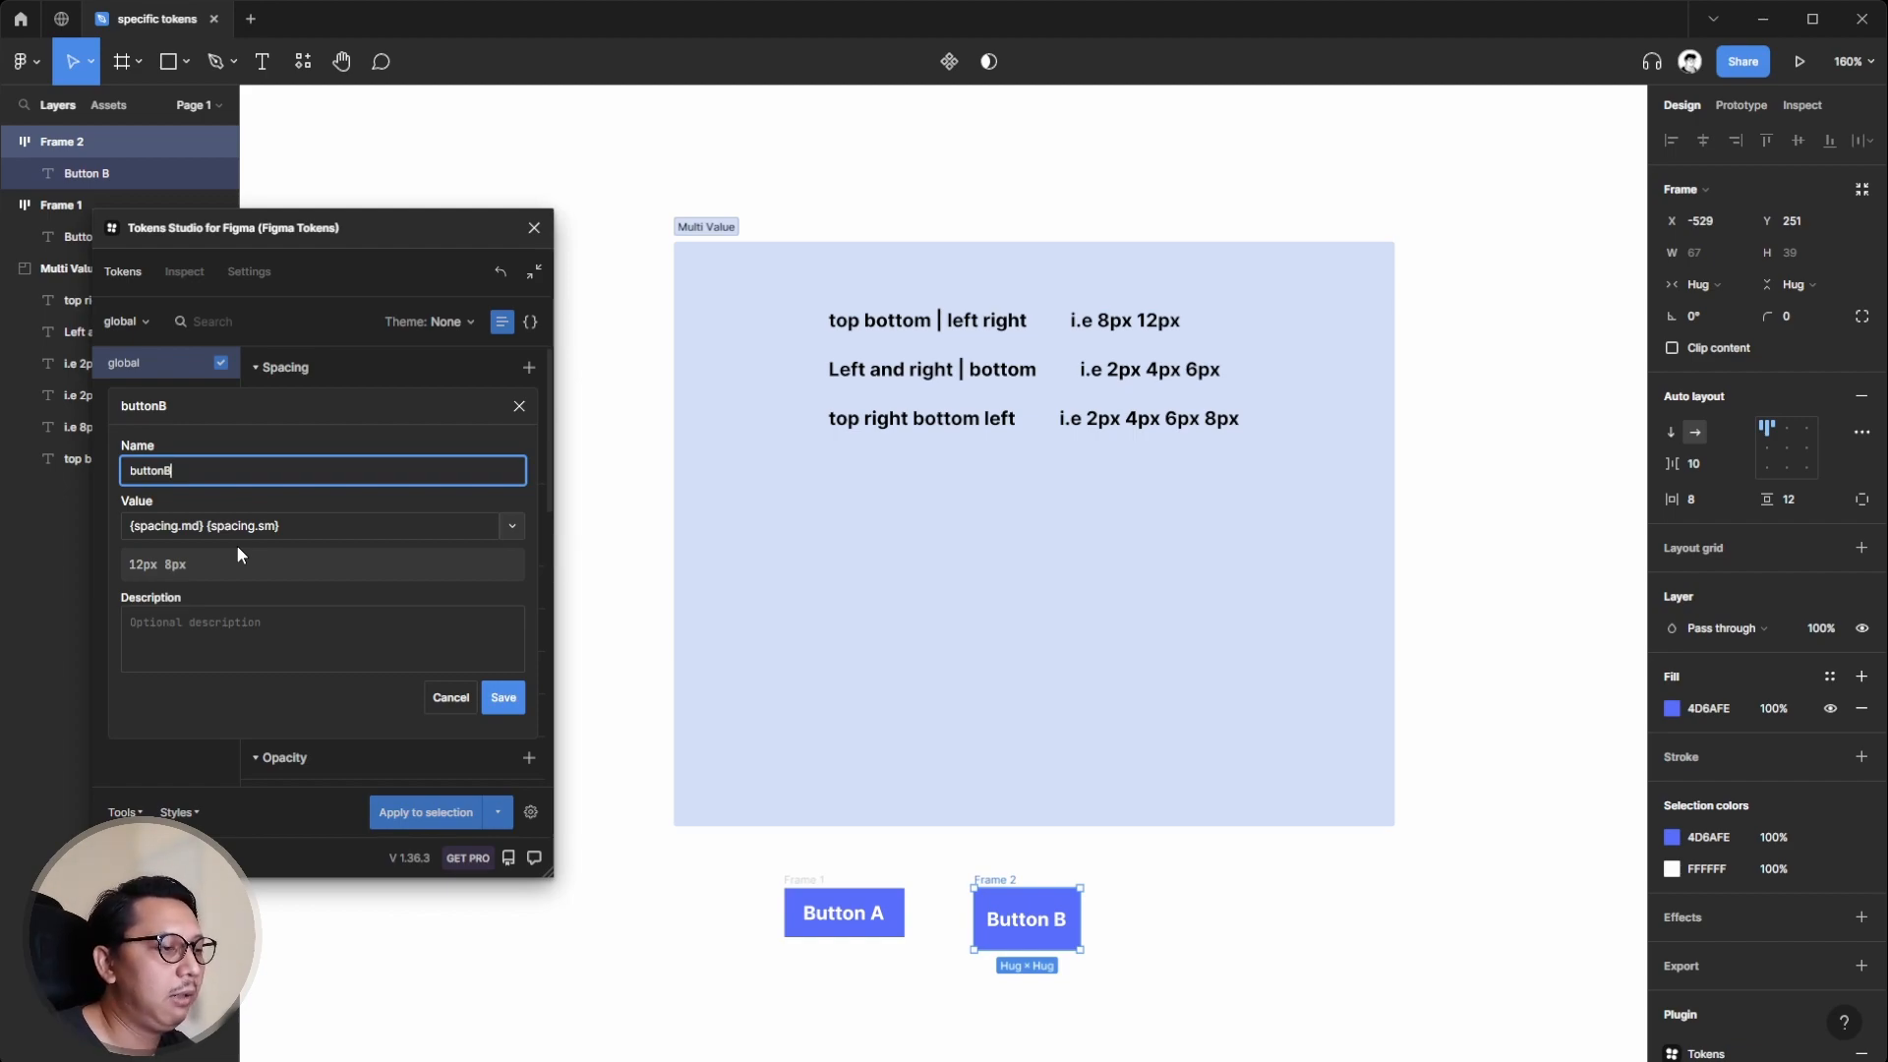
{"action": "left_click", "coordinate": [519, 406]}
{"action": "left_click", "coordinate": [661, 702]}
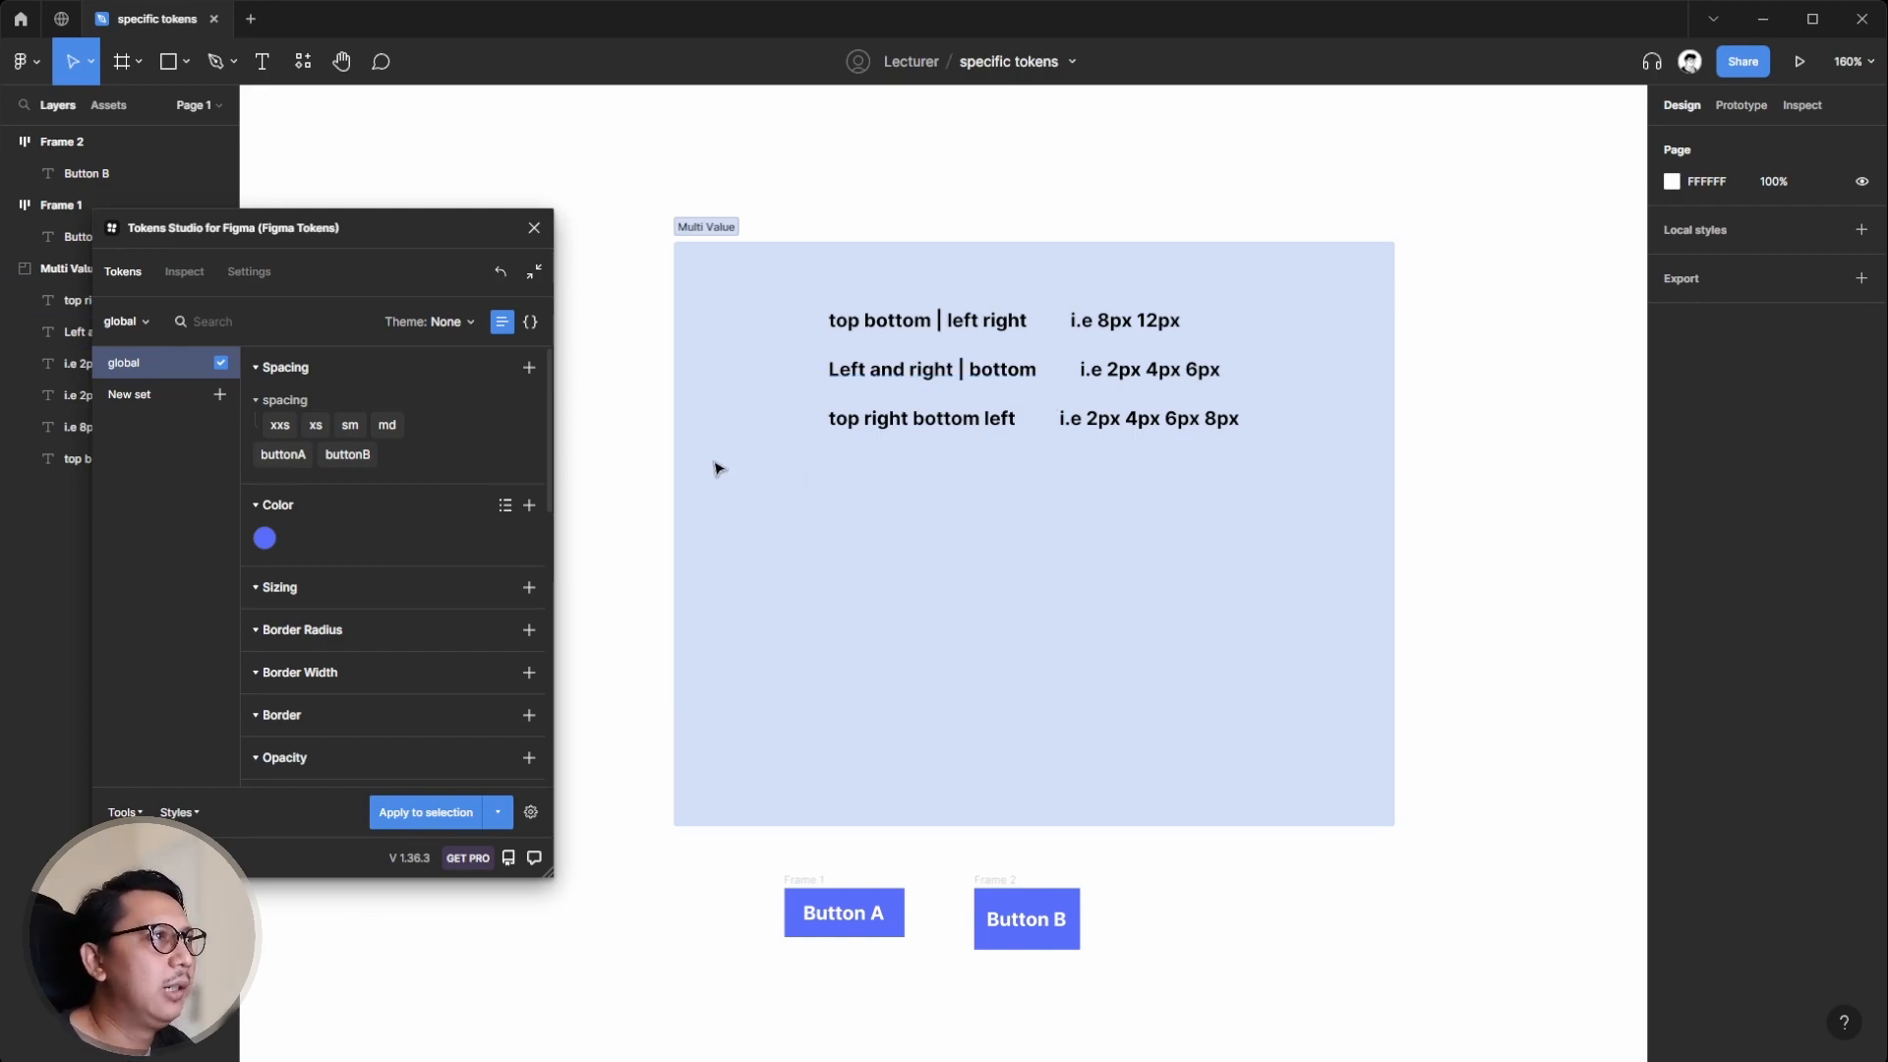
- Start a new spacing token named buttonC with a reference to spacing.md as the first part of its value
{"action": "left_click", "coordinate": [530, 368]}
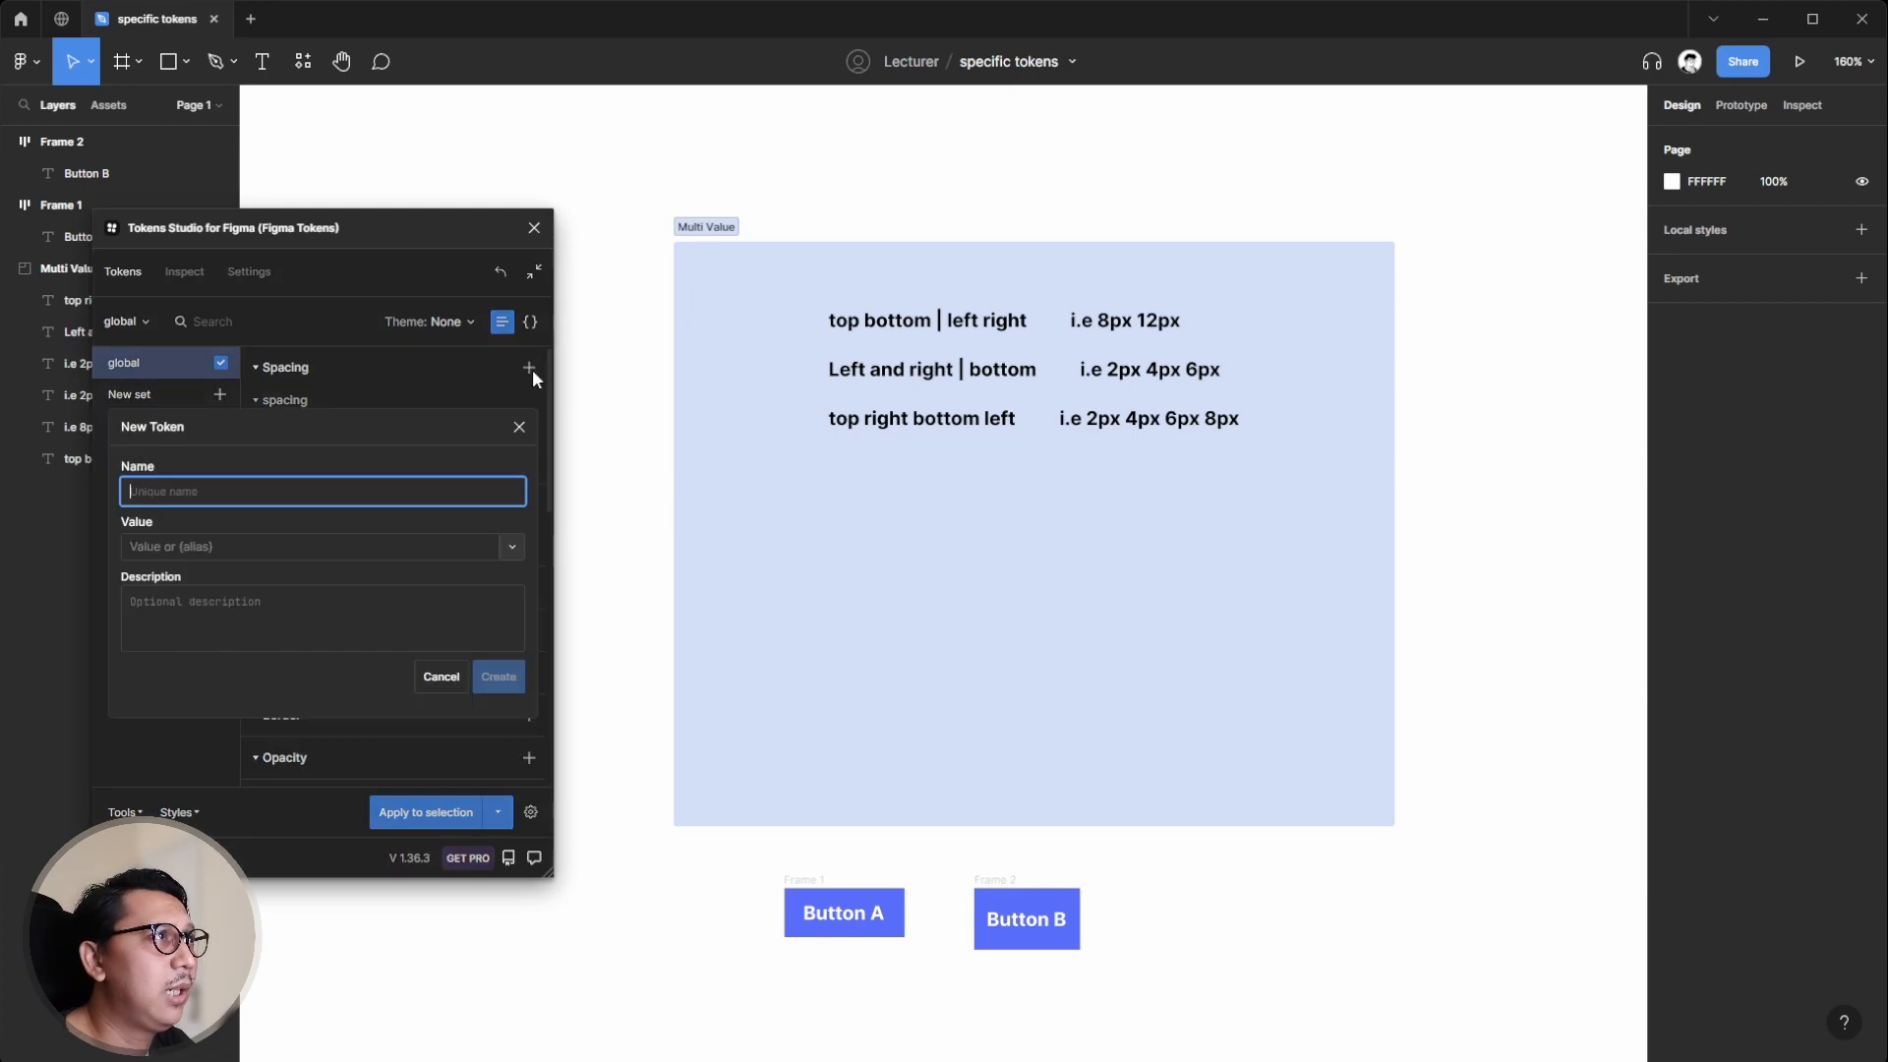
{"action": "type", "text": "buttonC"}
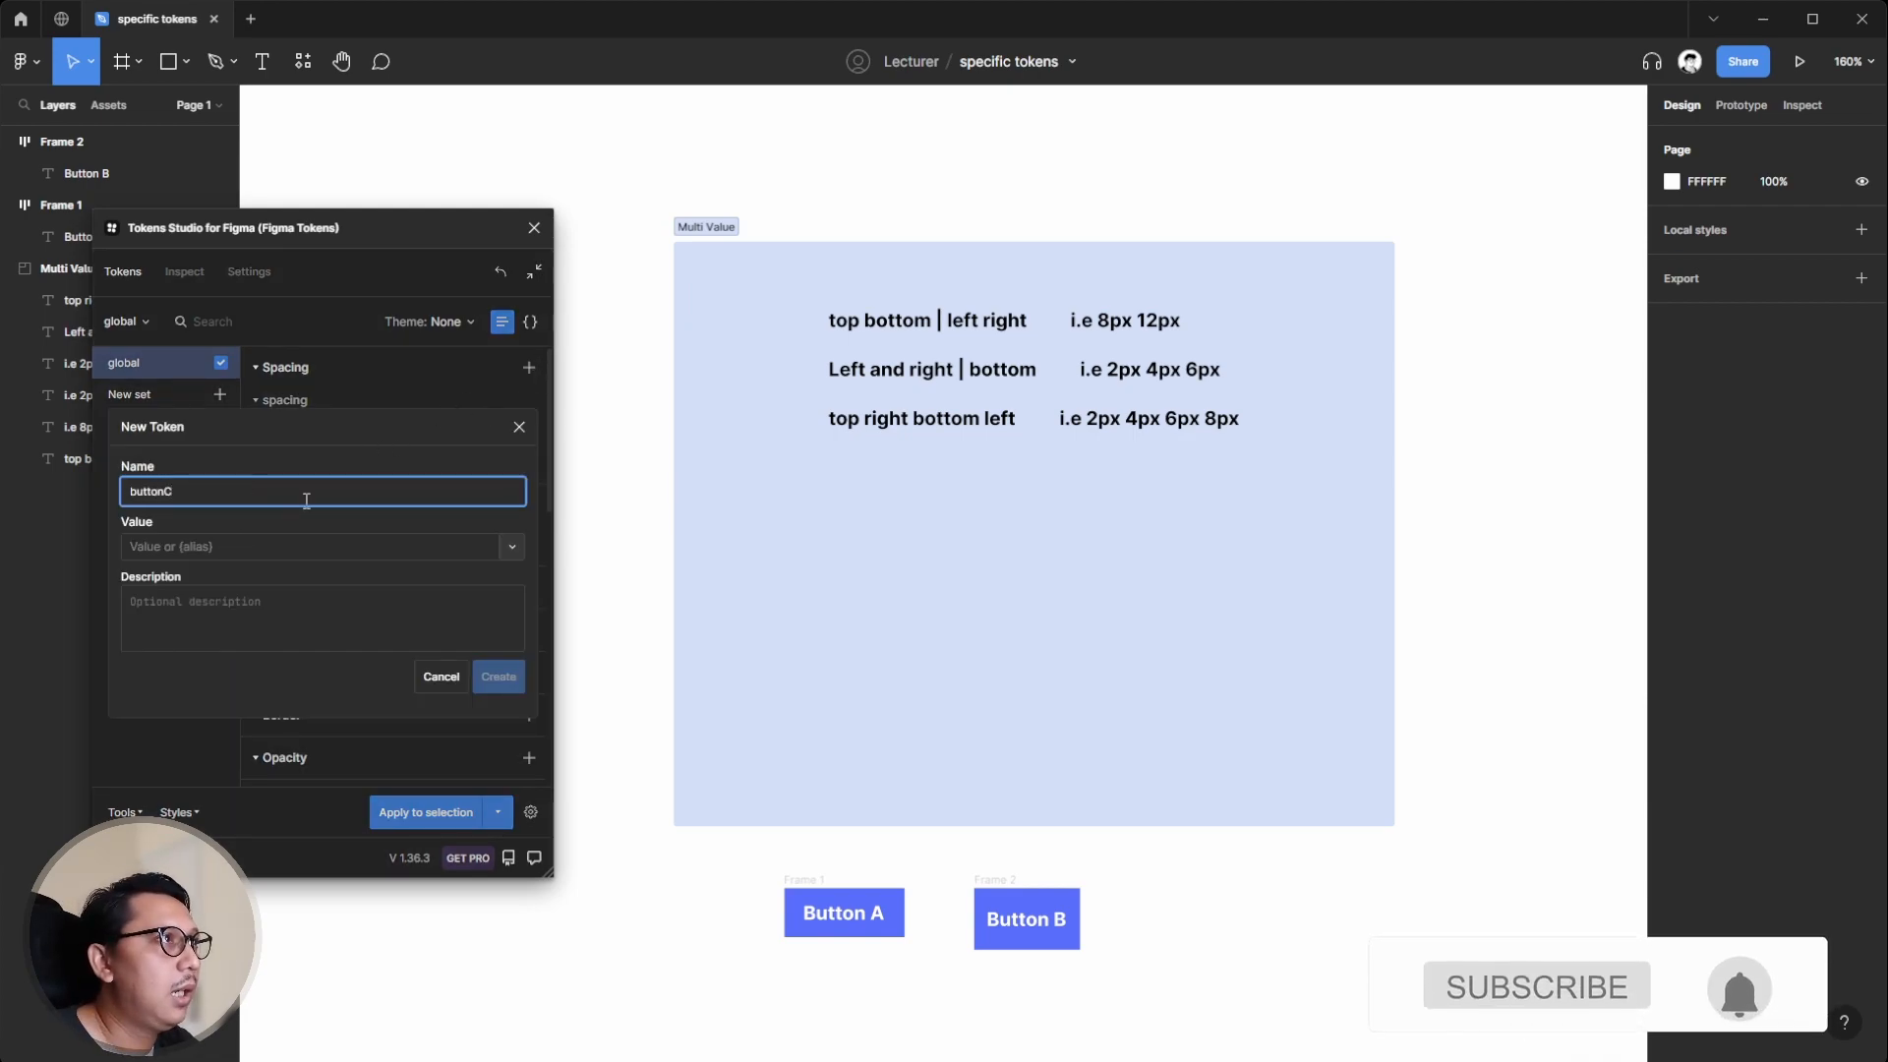
{"action": "left_click", "coordinate": [279, 542]}
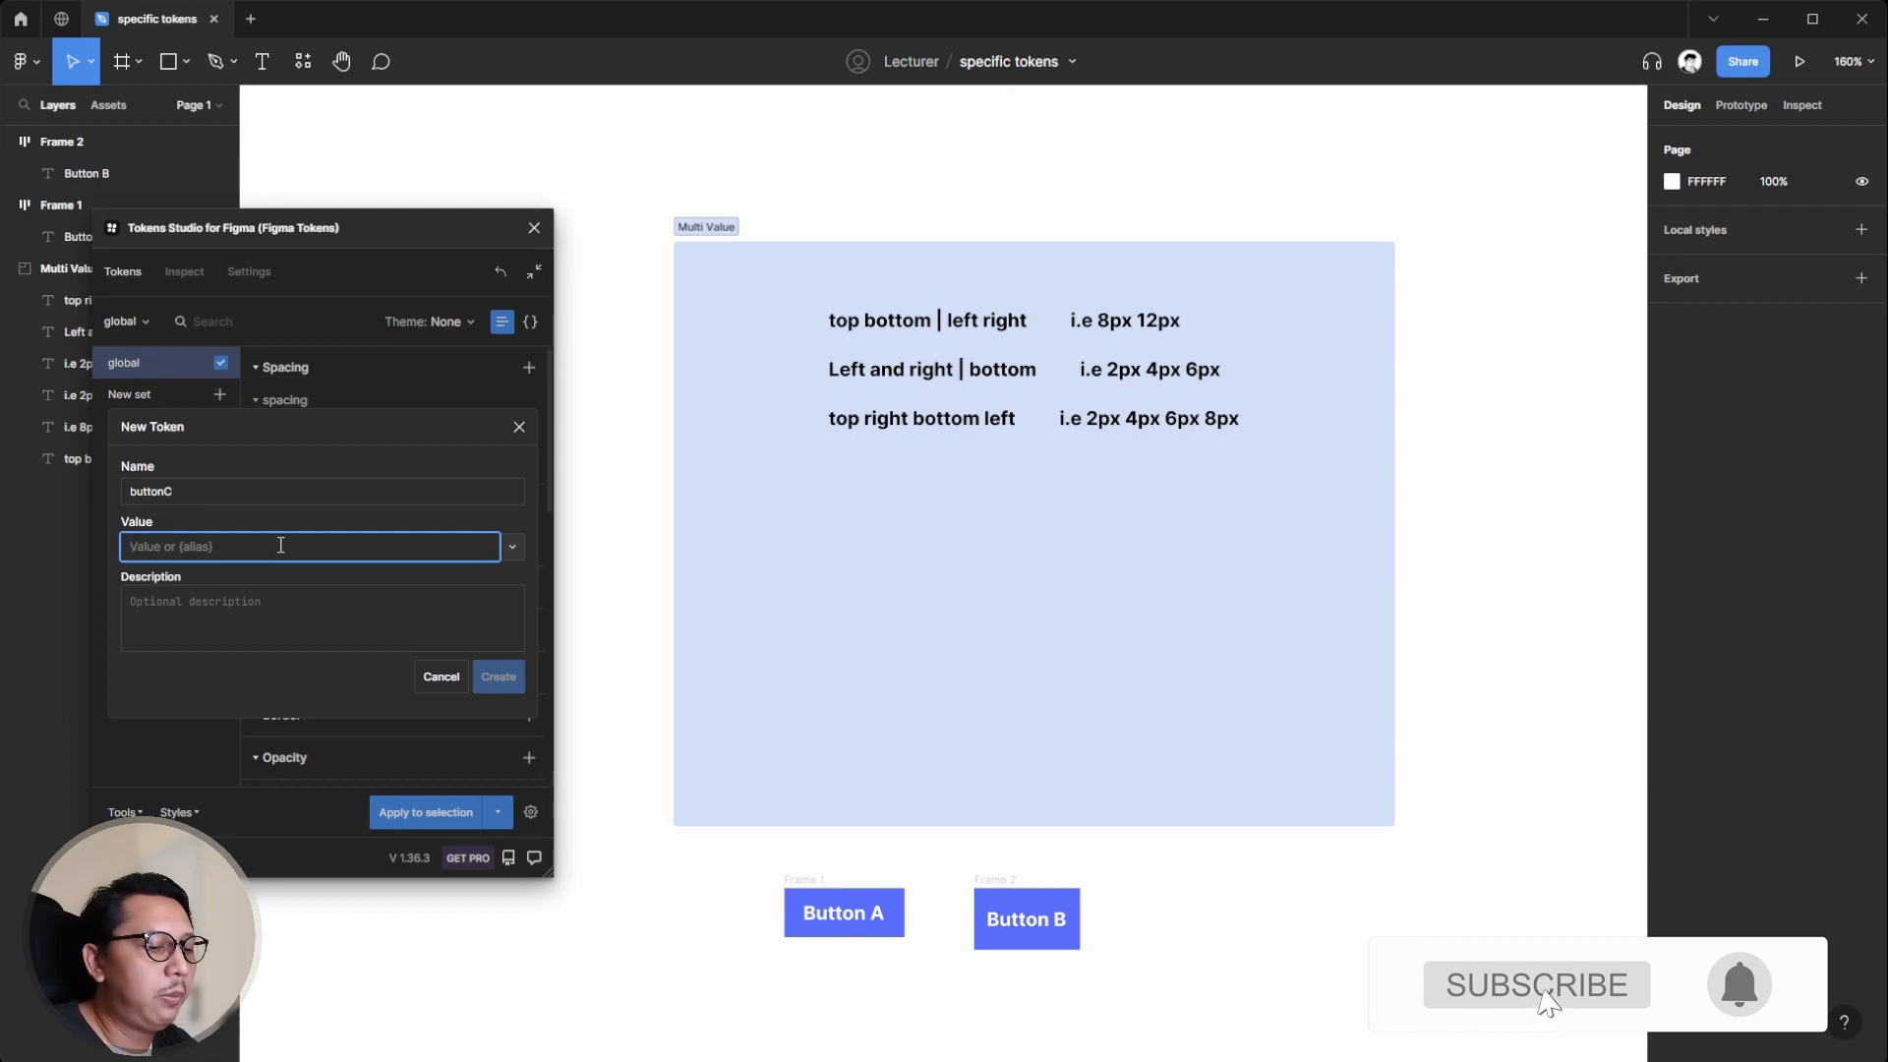
{"action": "type", "text": "{}"}
{"action": "key", "text": "Down"}
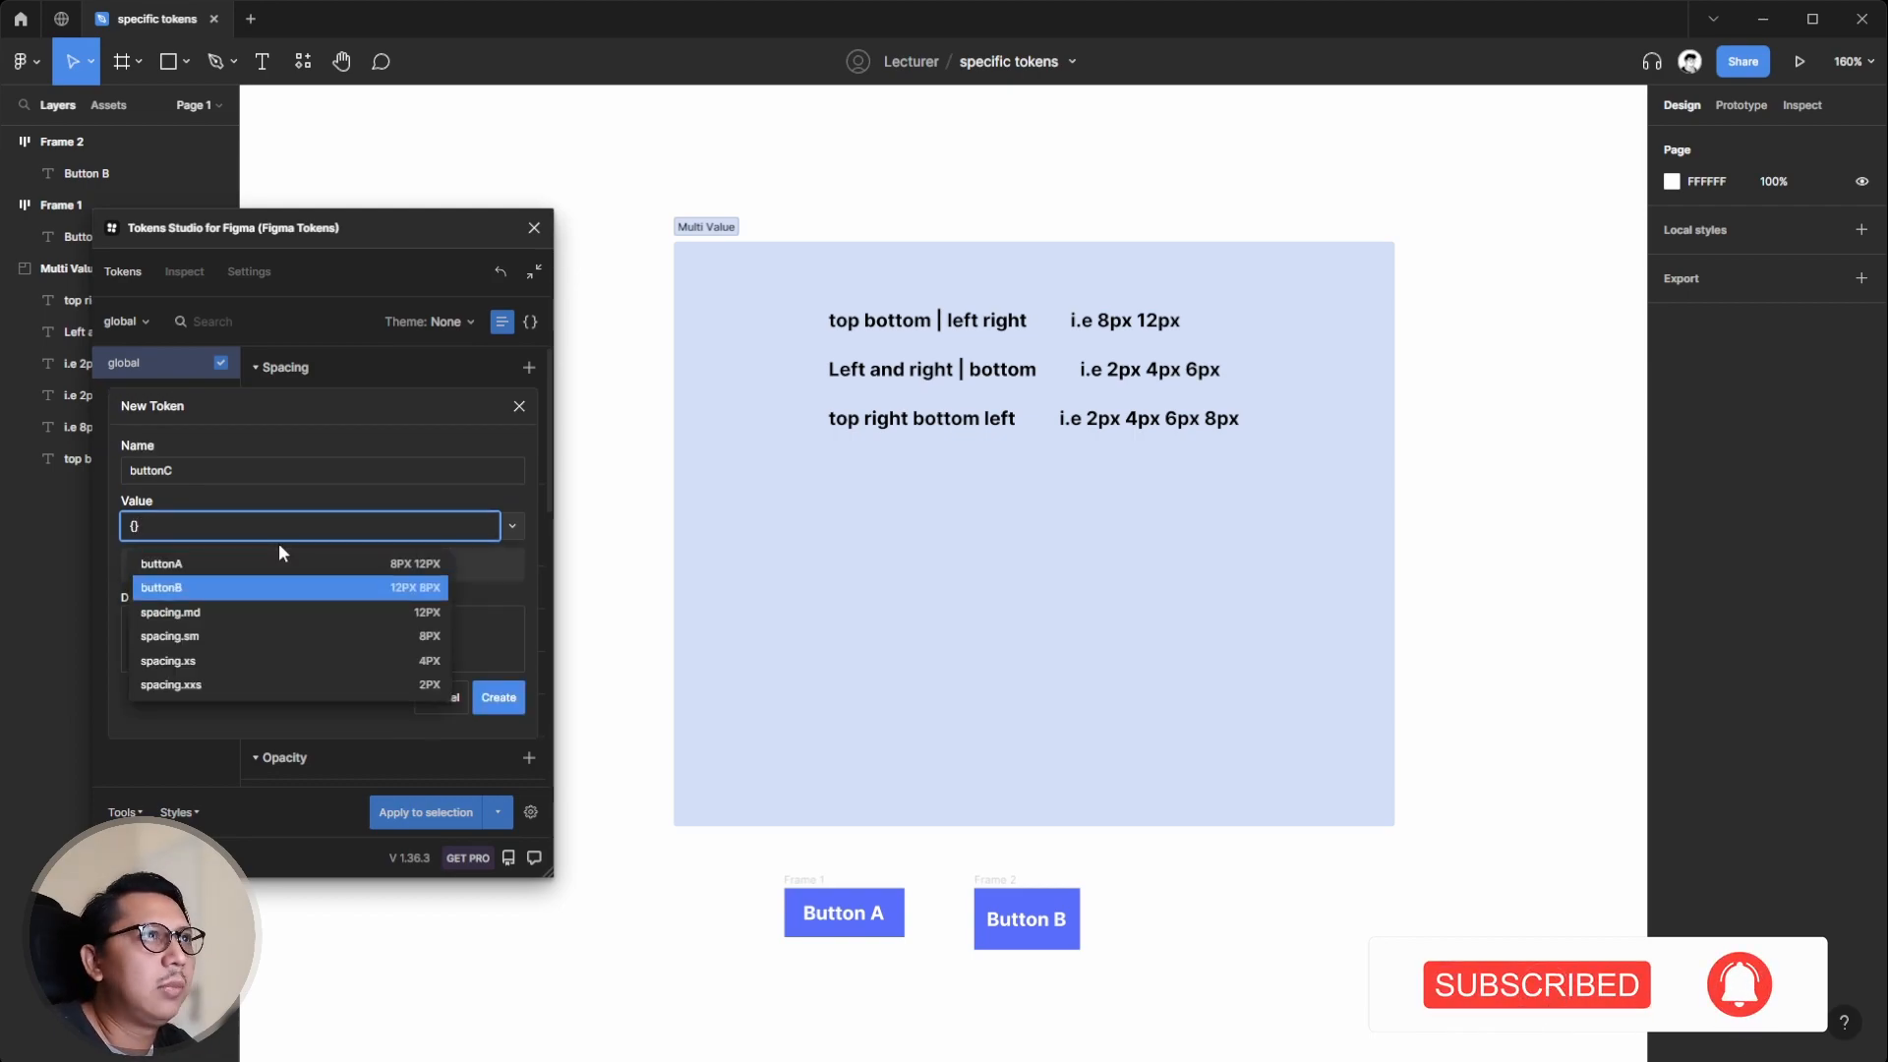
{"action": "key", "text": "Down"}
{"action": "key", "text": "Up"}
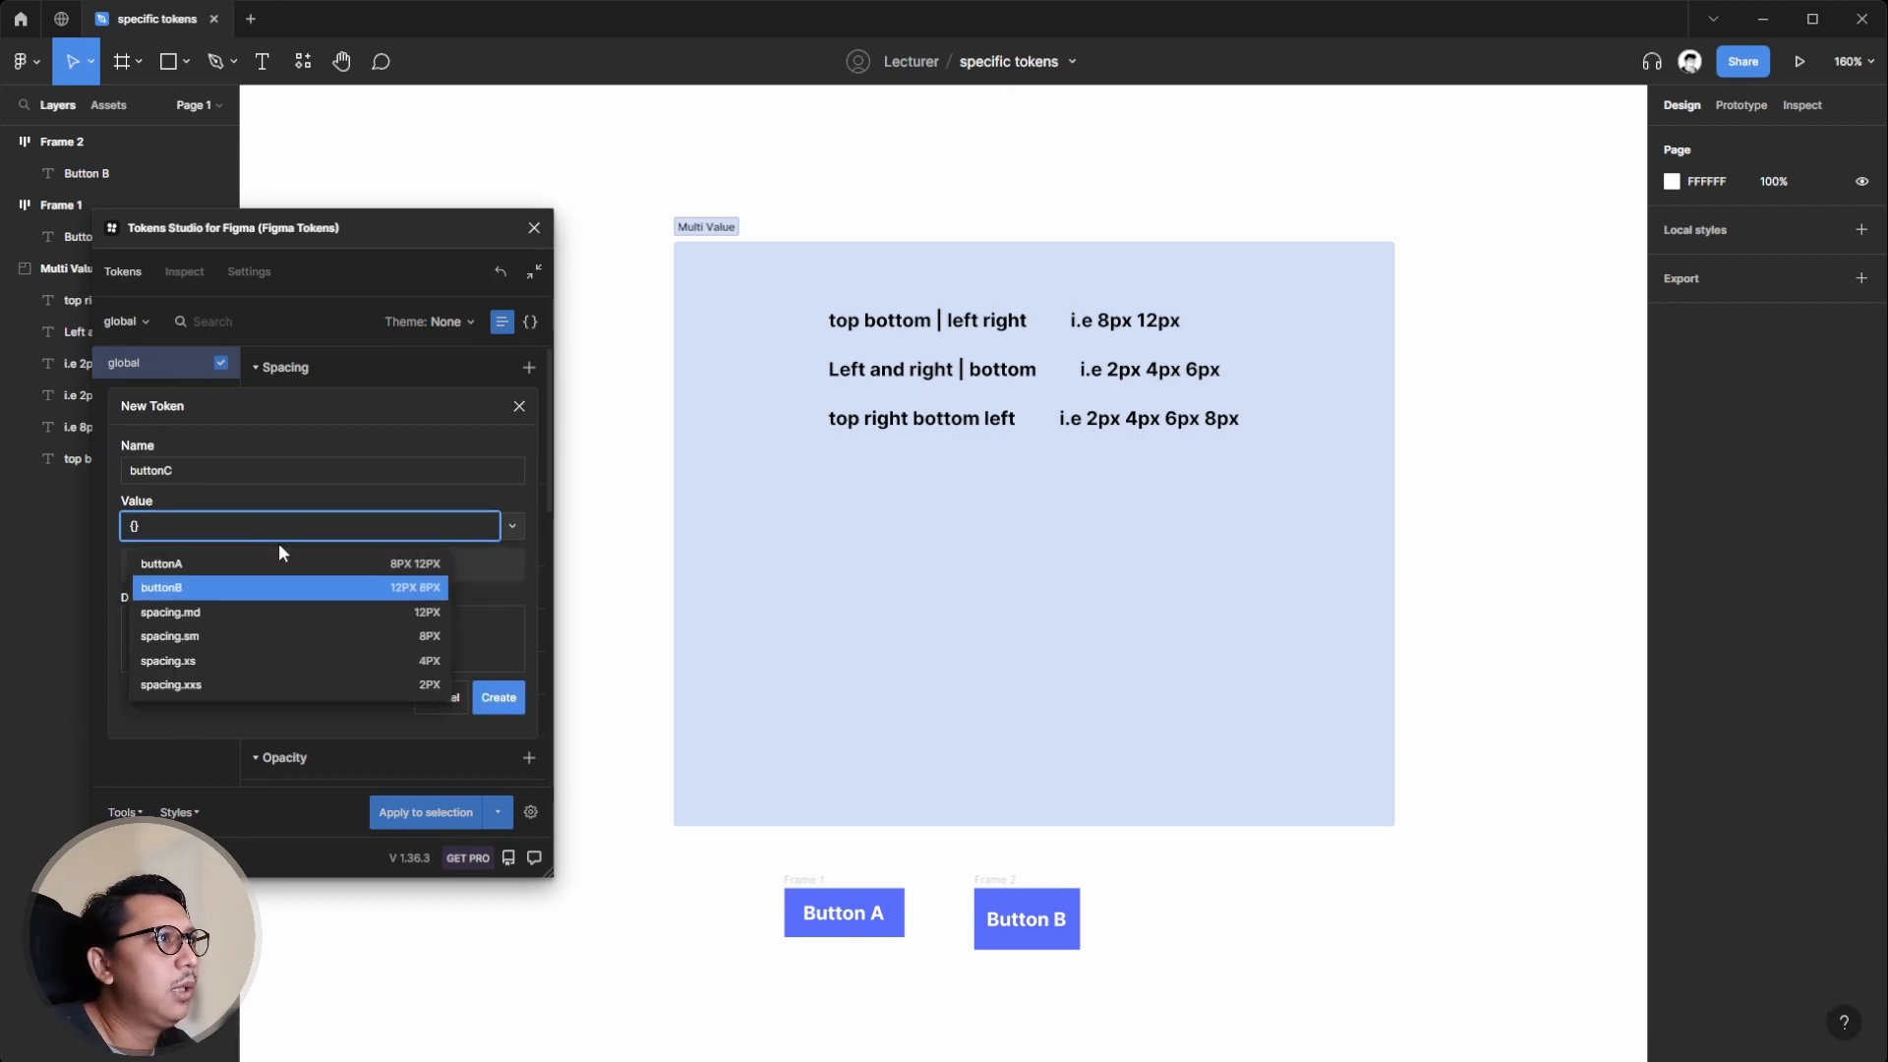
{"action": "key", "text": "Down"}
{"action": "key", "text": "Return"}
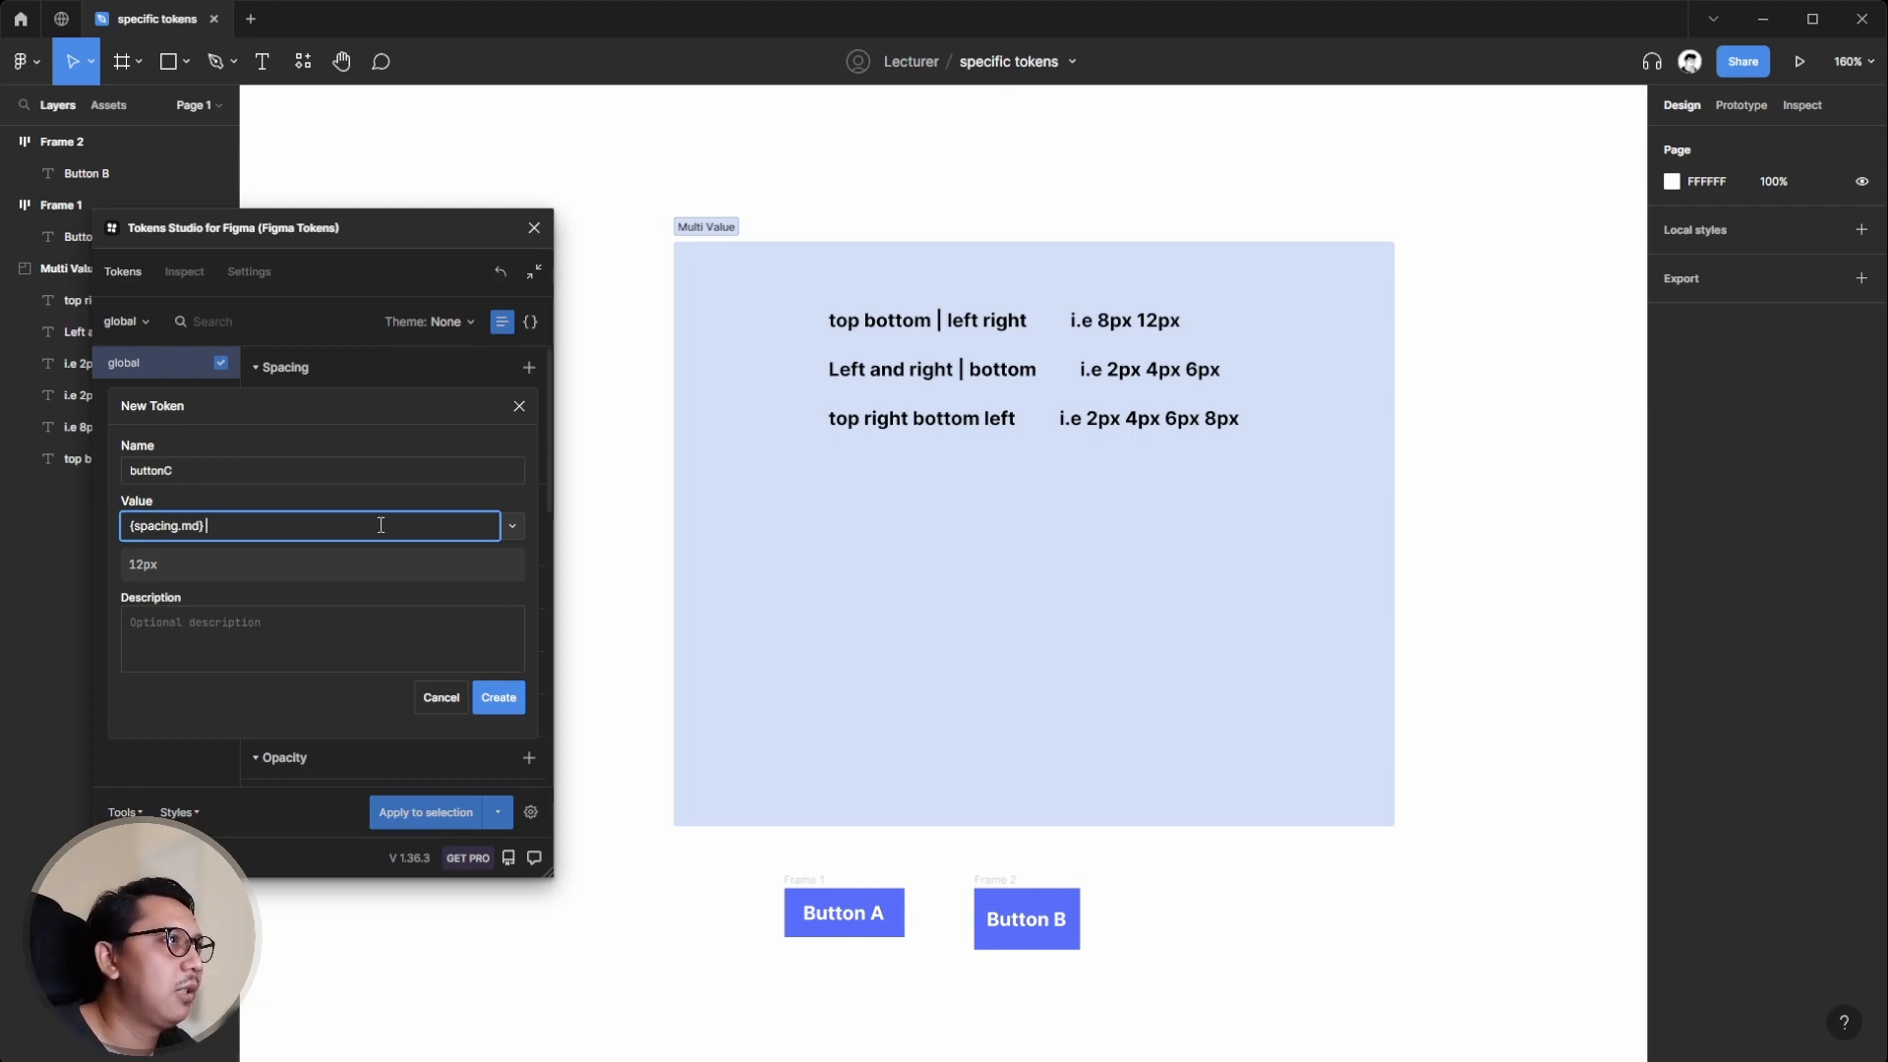
- Add a reference to spacing.sm as the second part of the buttonC value
{"action": "type", "text": "{"}
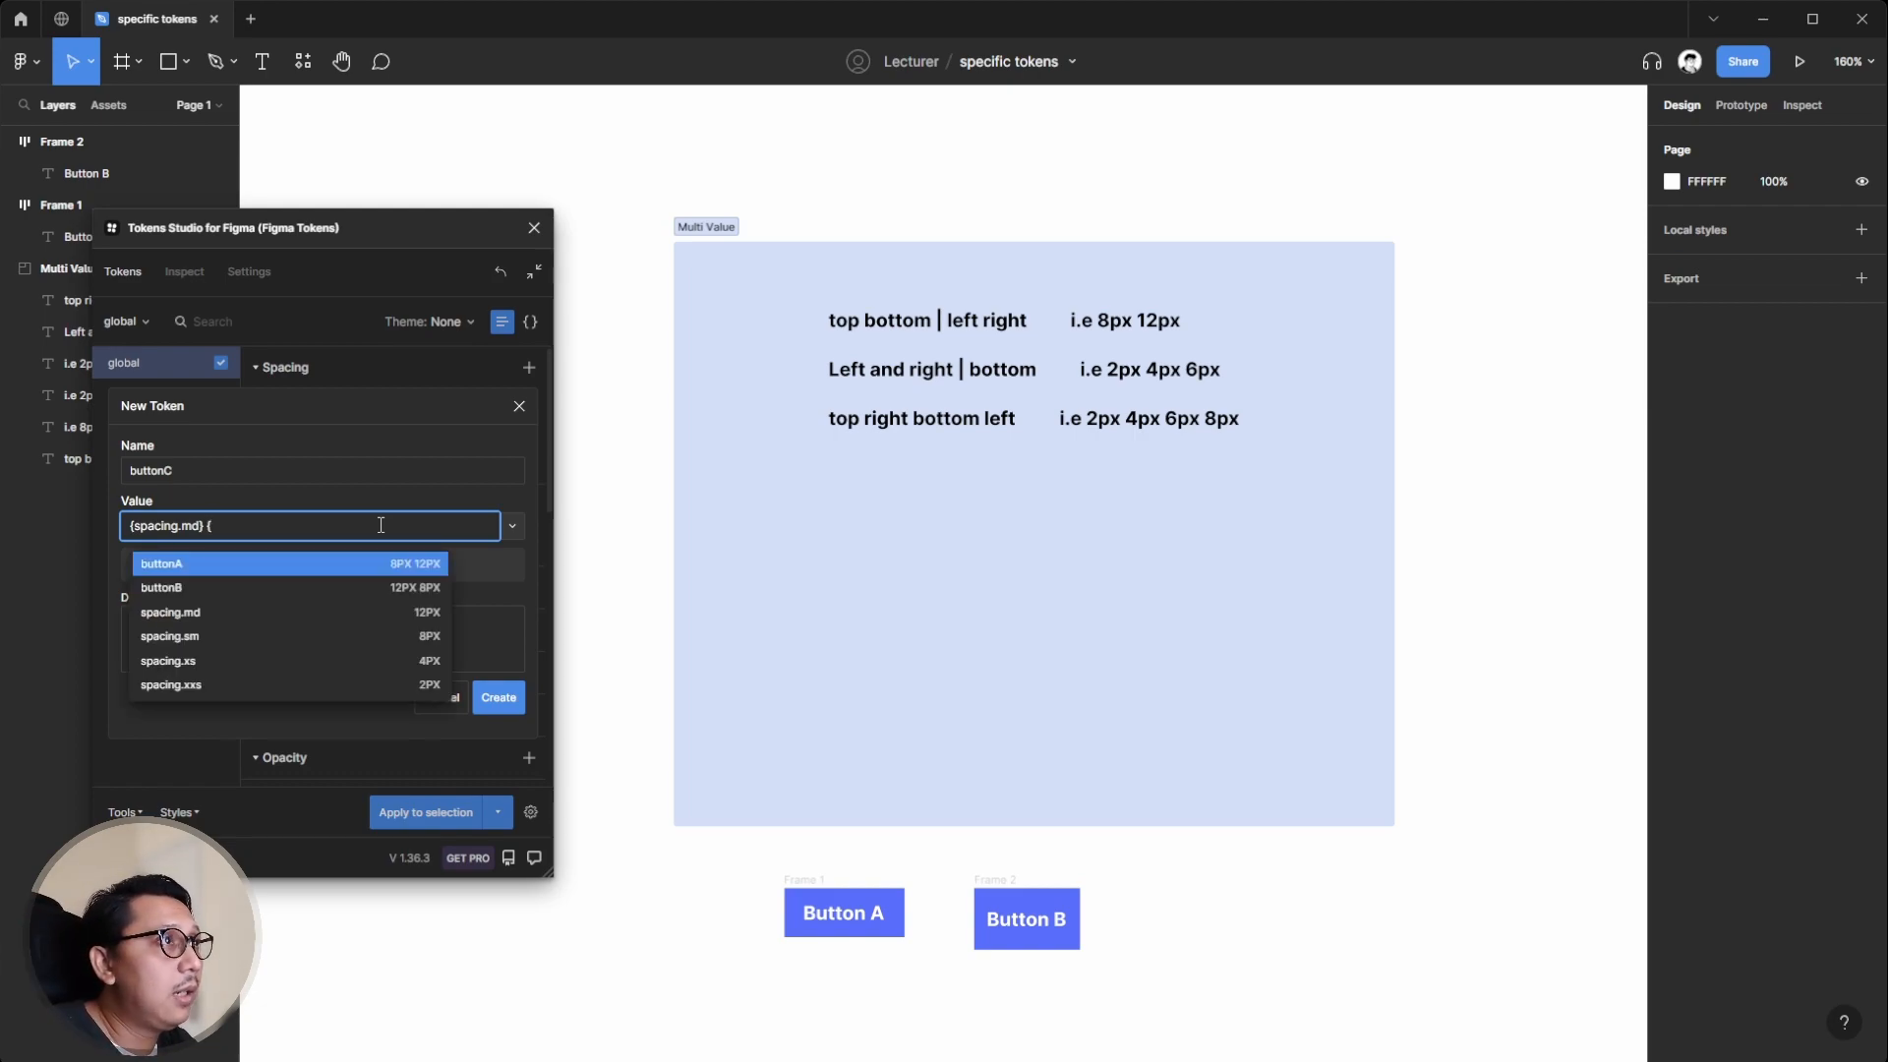
{"action": "key", "text": "Down"}
{"action": "key", "text": "Down"}
{"action": "key", "text": "Down"}
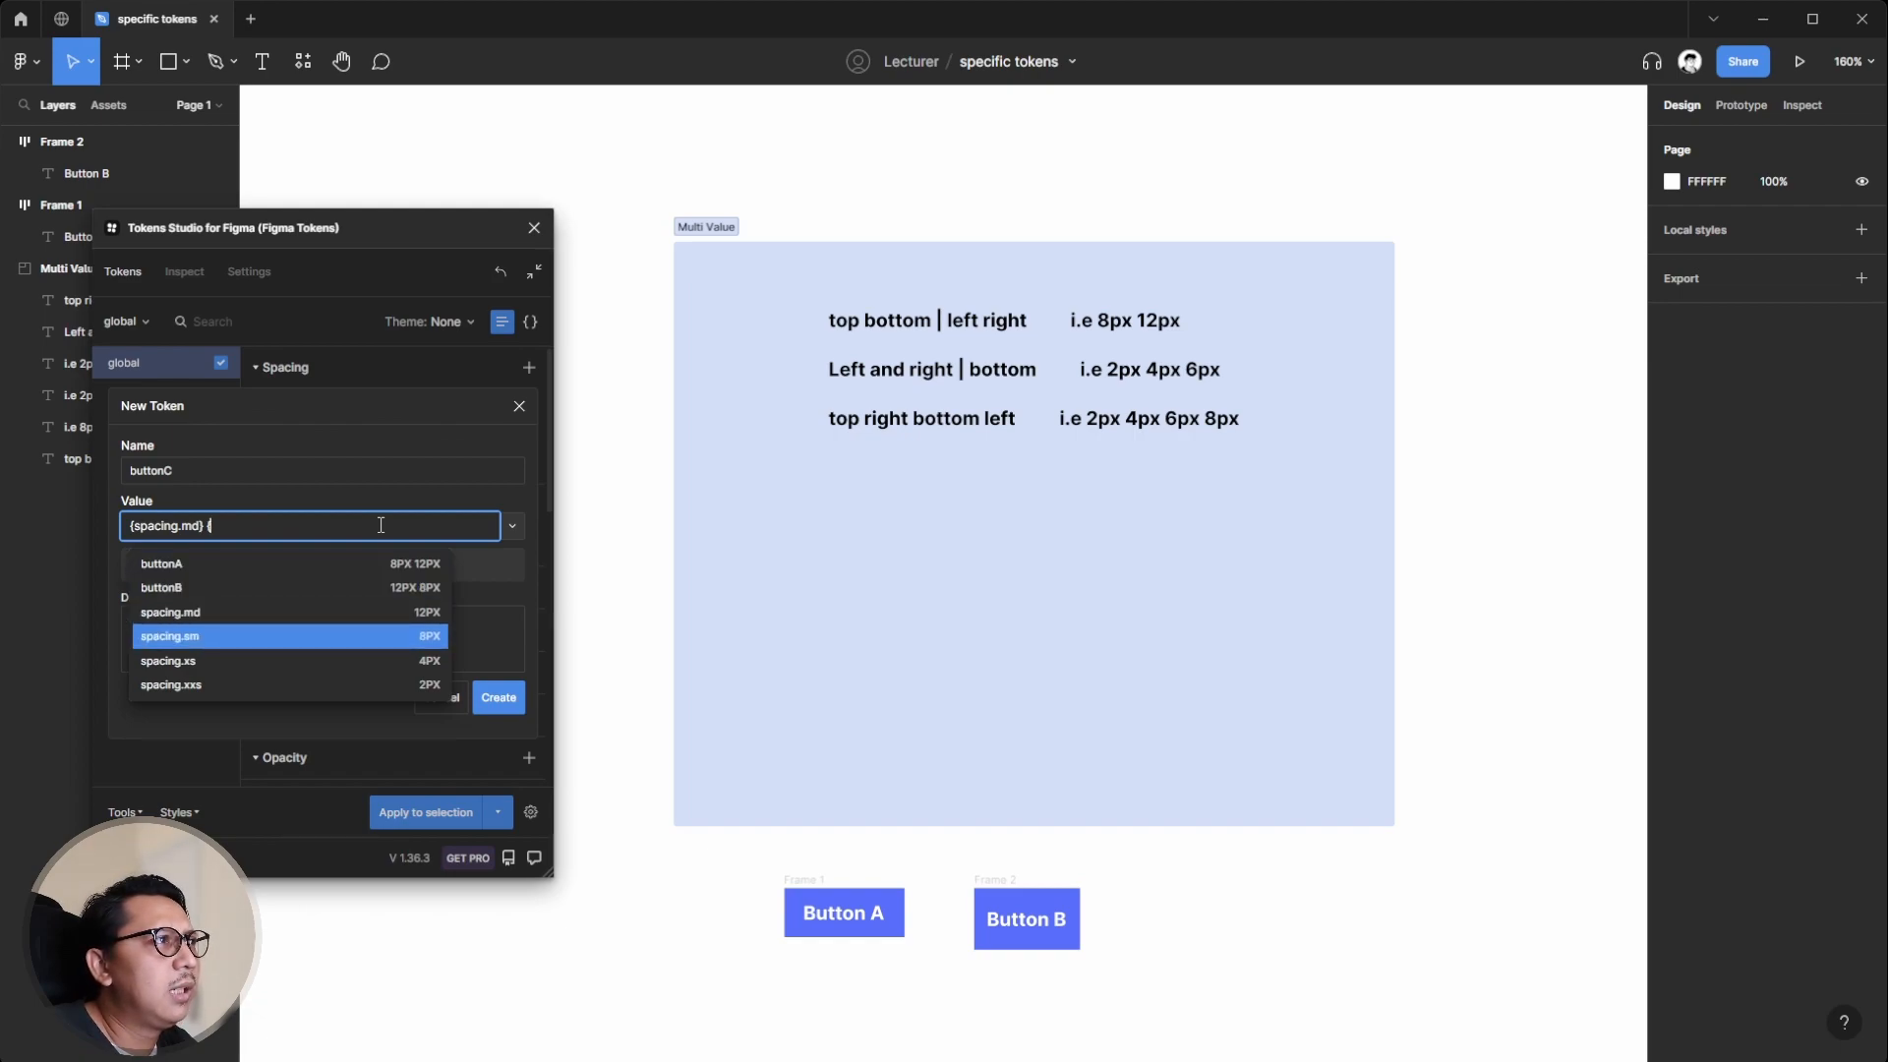
{"action": "key", "text": "Return"}
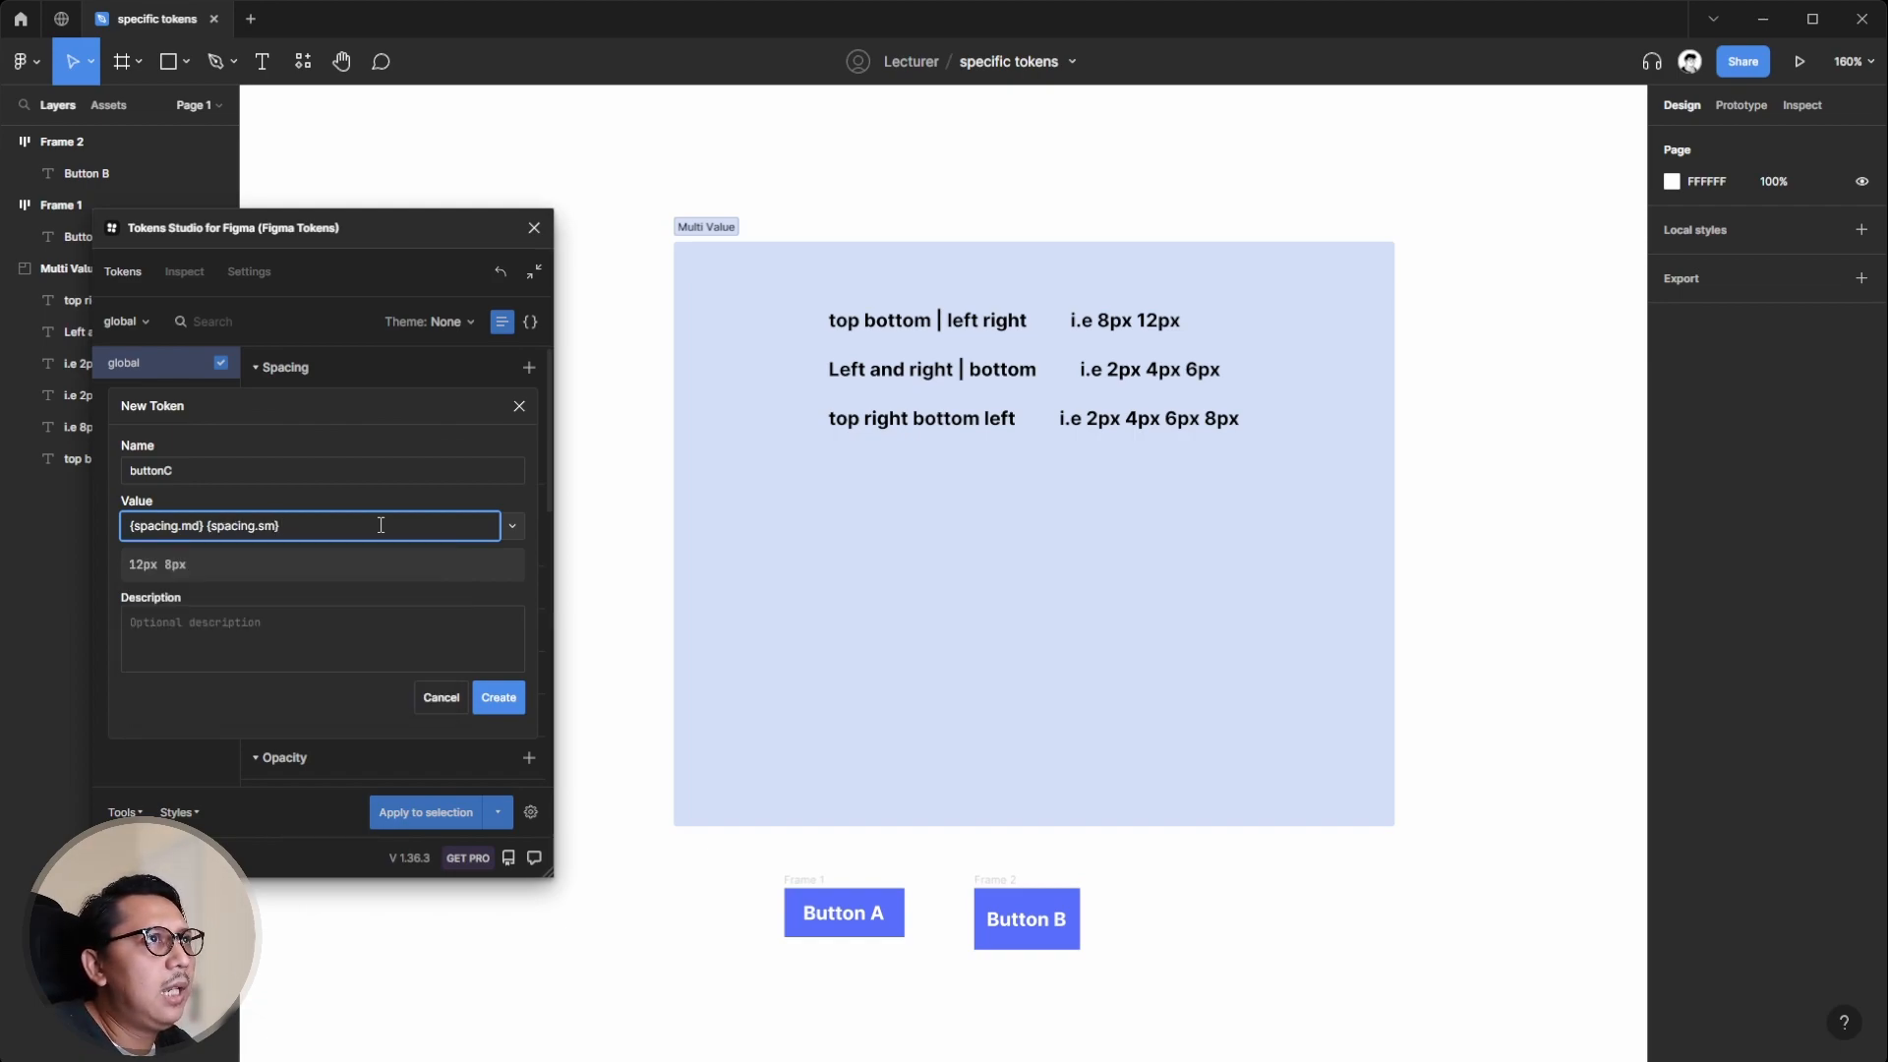
- Add 16px and 6px as the third and fourth parts of the value and create the buttonC token
{"action": "type", "text": "16px"}
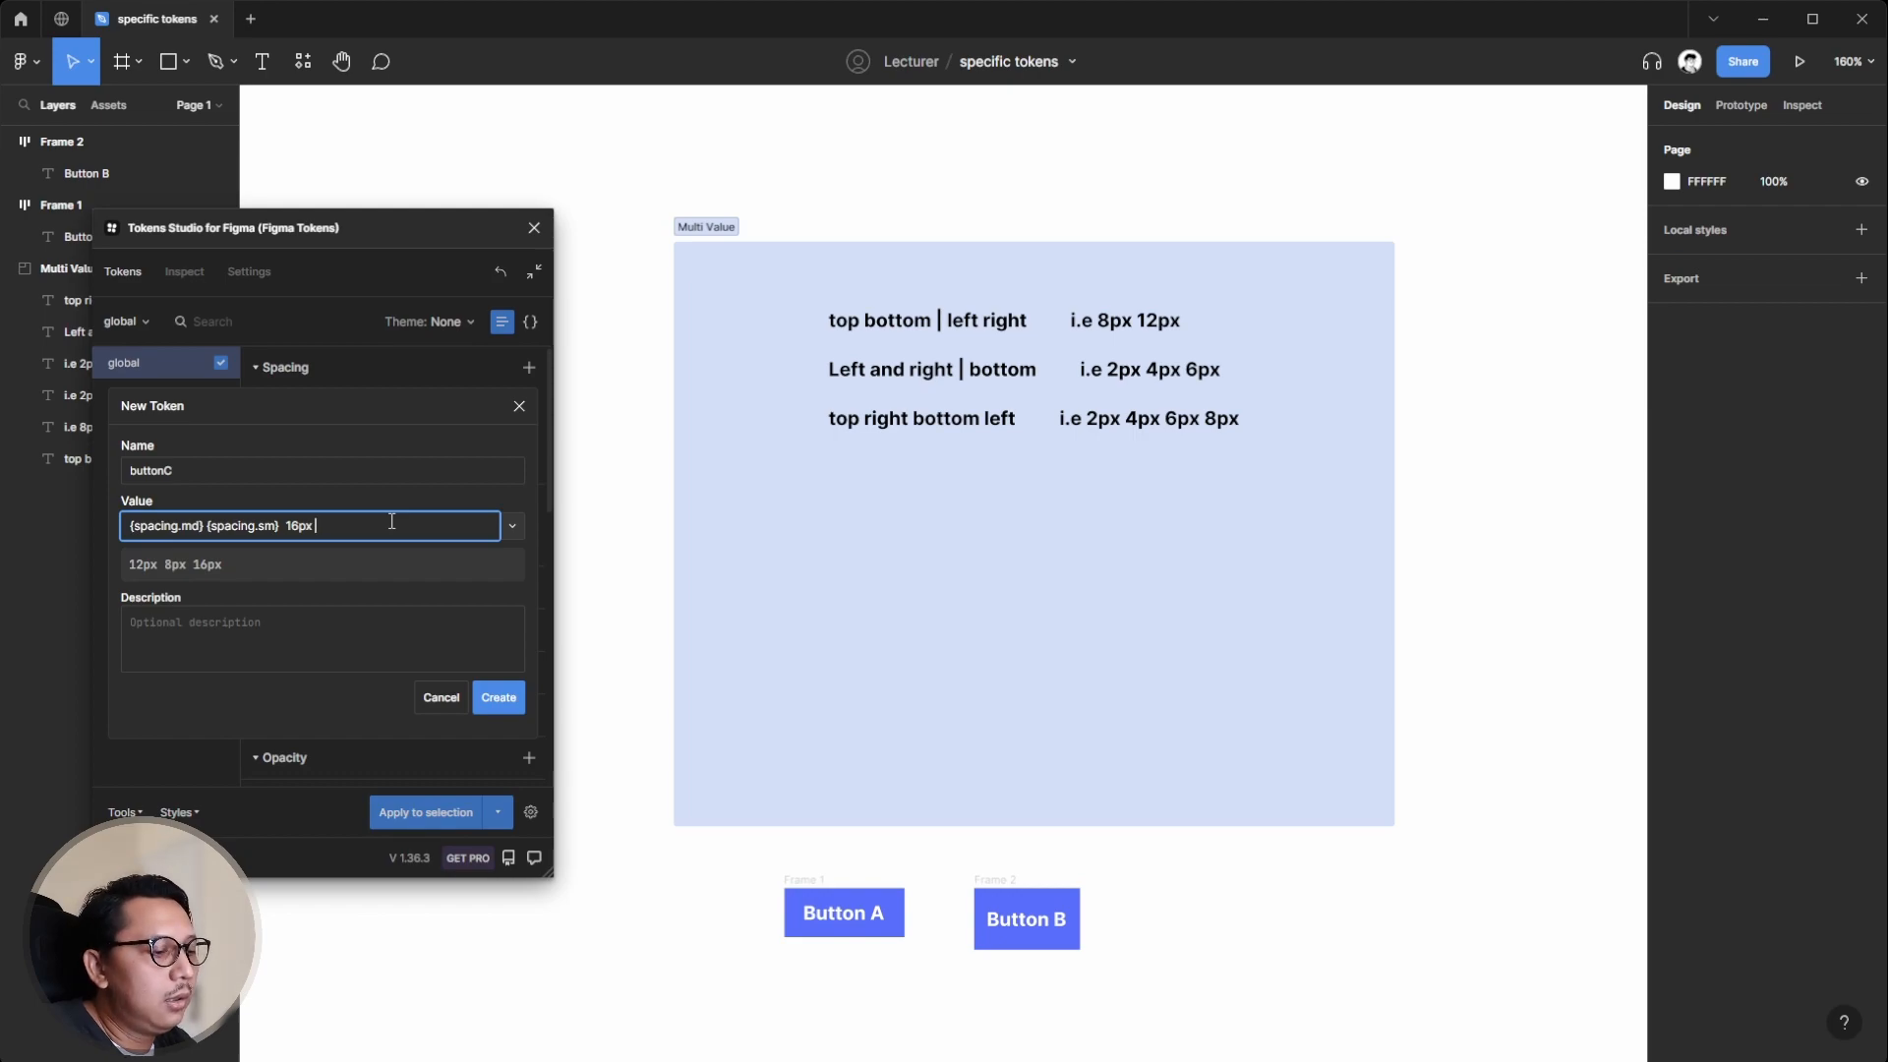
{"action": "type", "text": " 6px"}
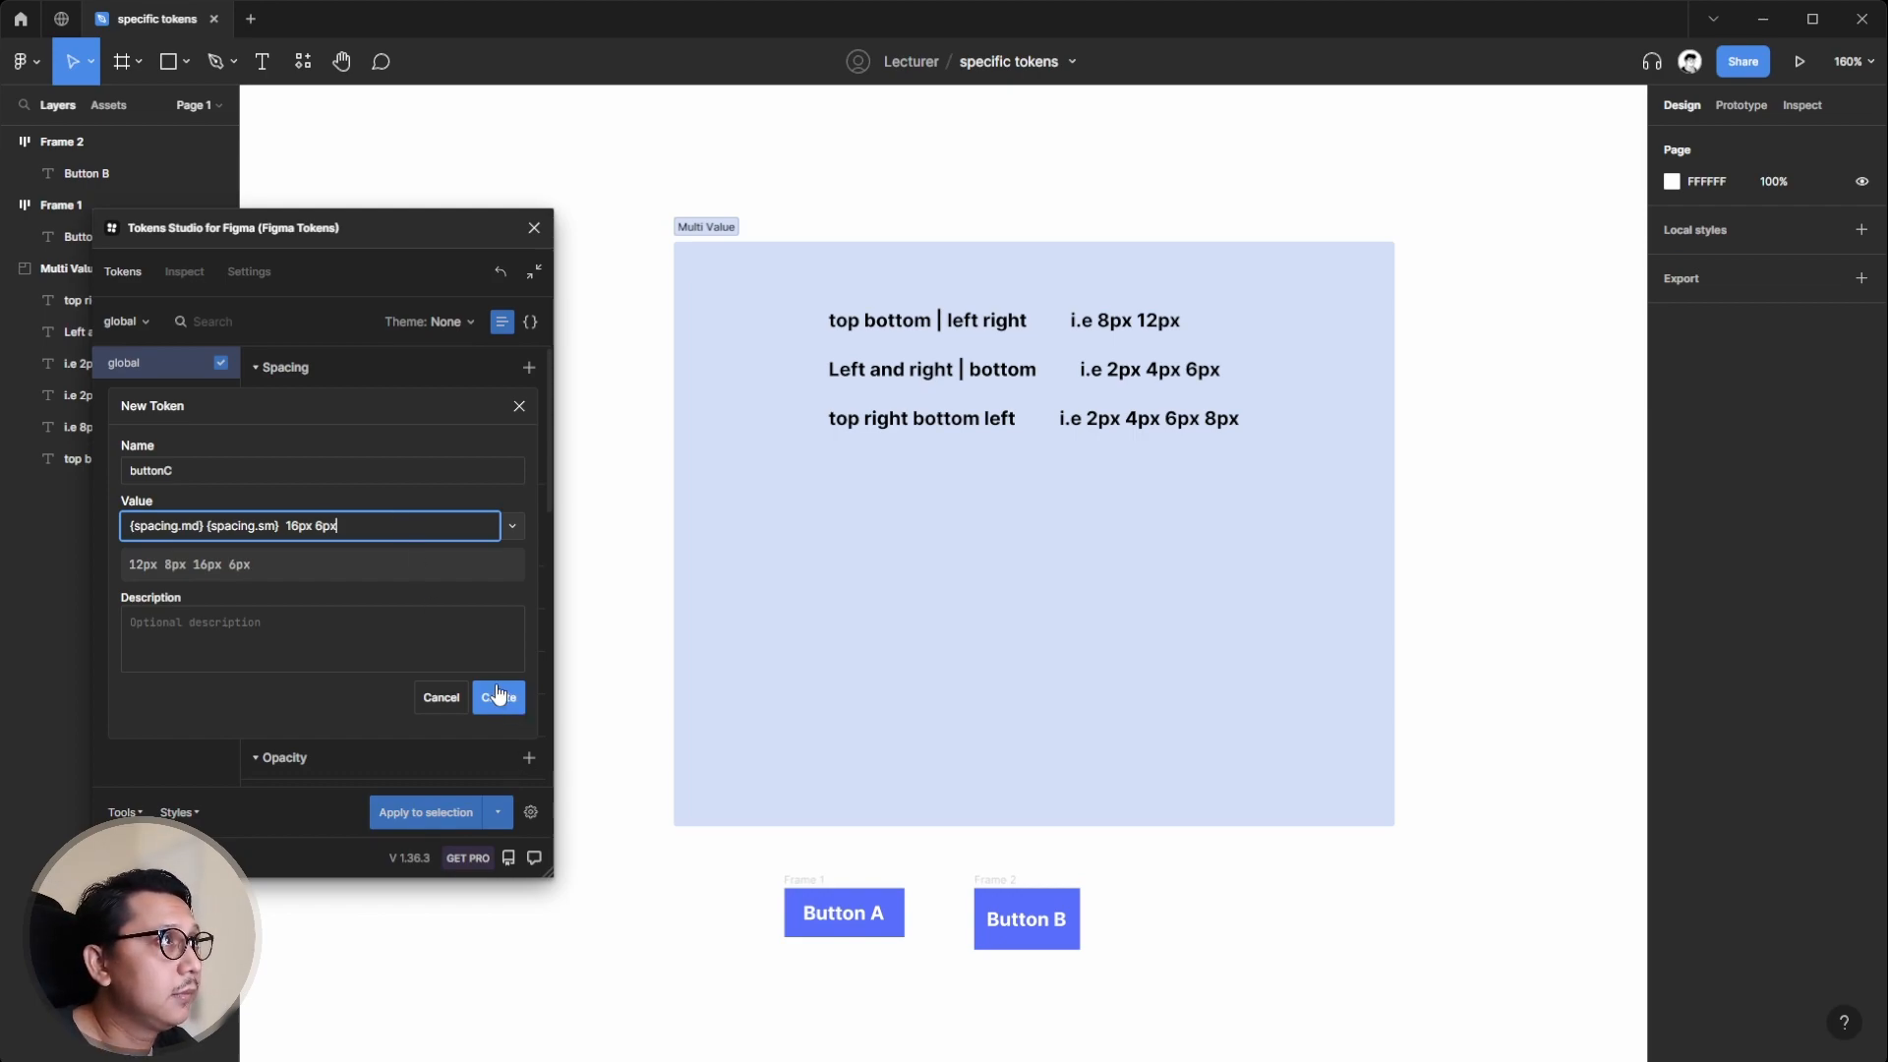
{"action": "left_click", "coordinate": [499, 697]}
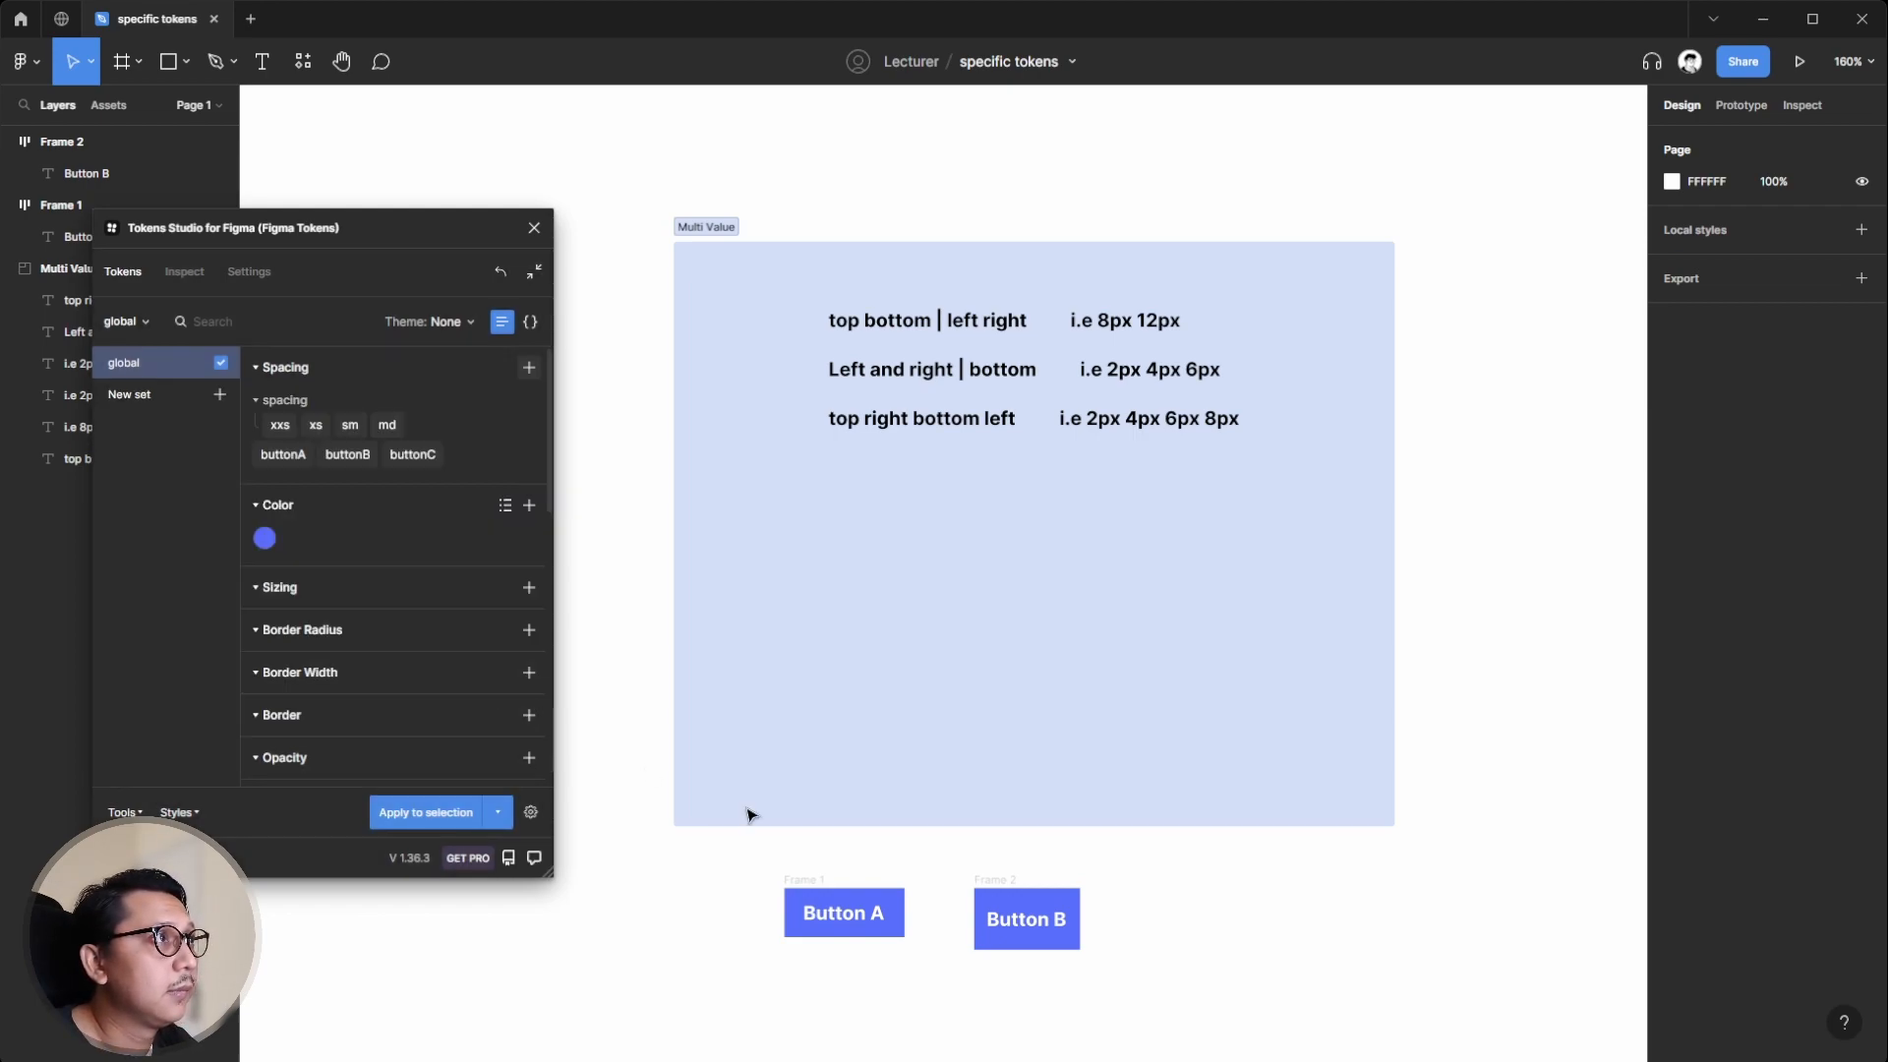
- Duplicate the Button B frame beside the original and change the copy's label to "ButtonC"
{"action": "left_click_drag", "start_coordinate": [988, 878], "coordinate": [1164, 878], "text": "alt"}
{"action": "left_click", "coordinate": [1401, 871]}
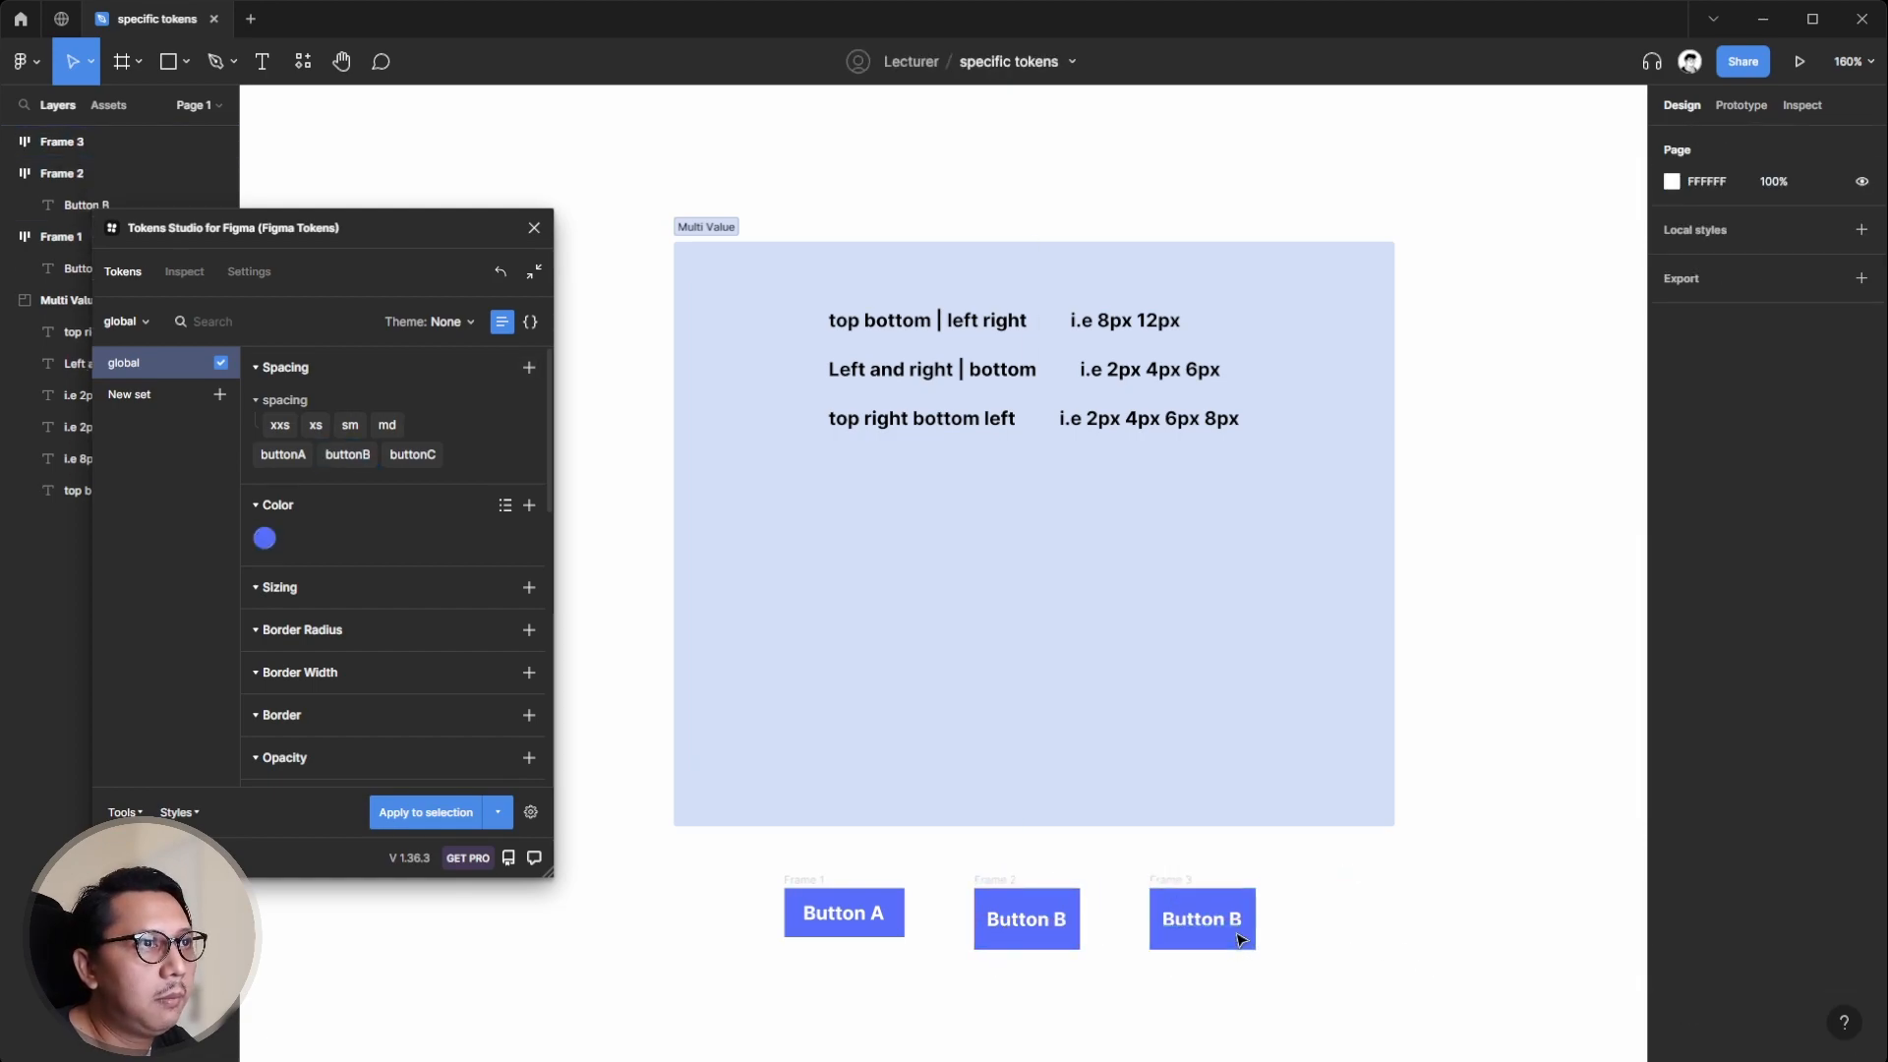
{"action": "double_click", "coordinate": [1240, 939]}
{"action": "type", "text": "ButtonC"}
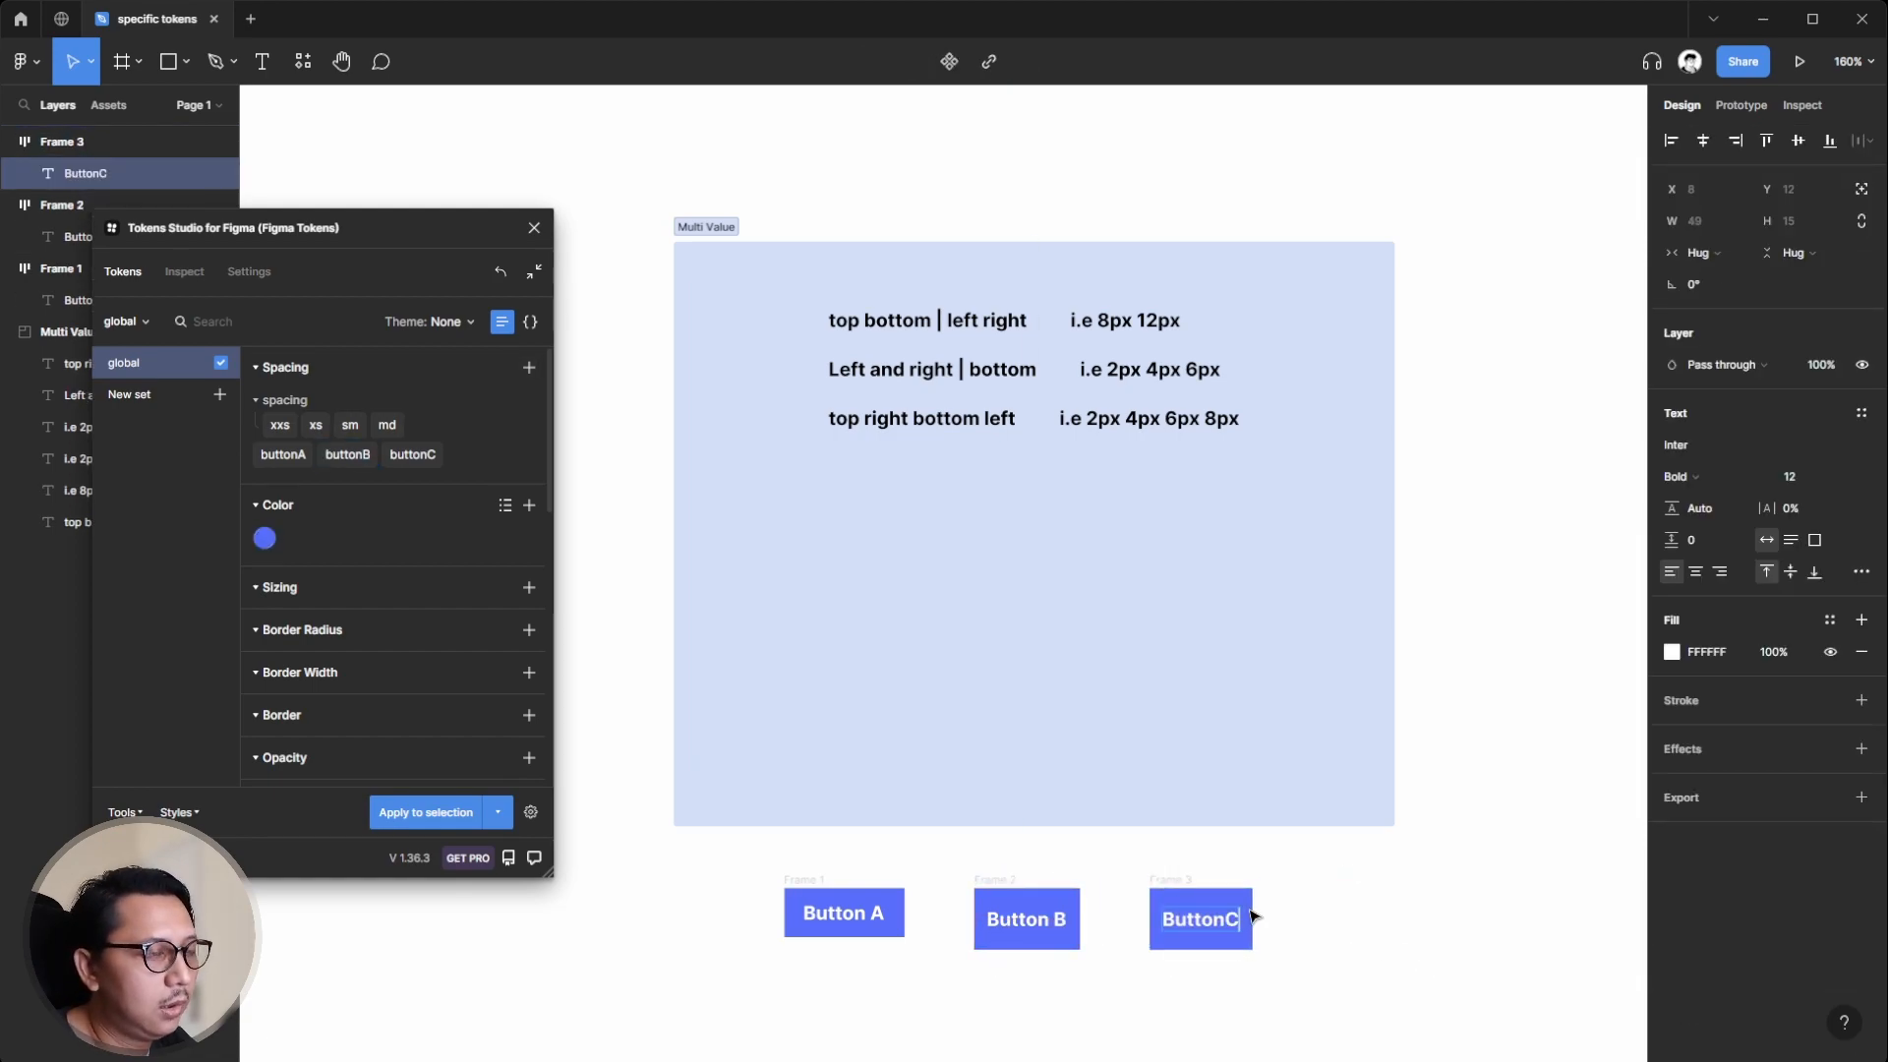
{"action": "left_click", "coordinate": [1275, 870]}
- Apply the buttonC spacing token to all paddings of the ButtonC frame
{"action": "left_click", "coordinate": [1182, 879]}
{"action": "left_click", "coordinate": [425, 458]}
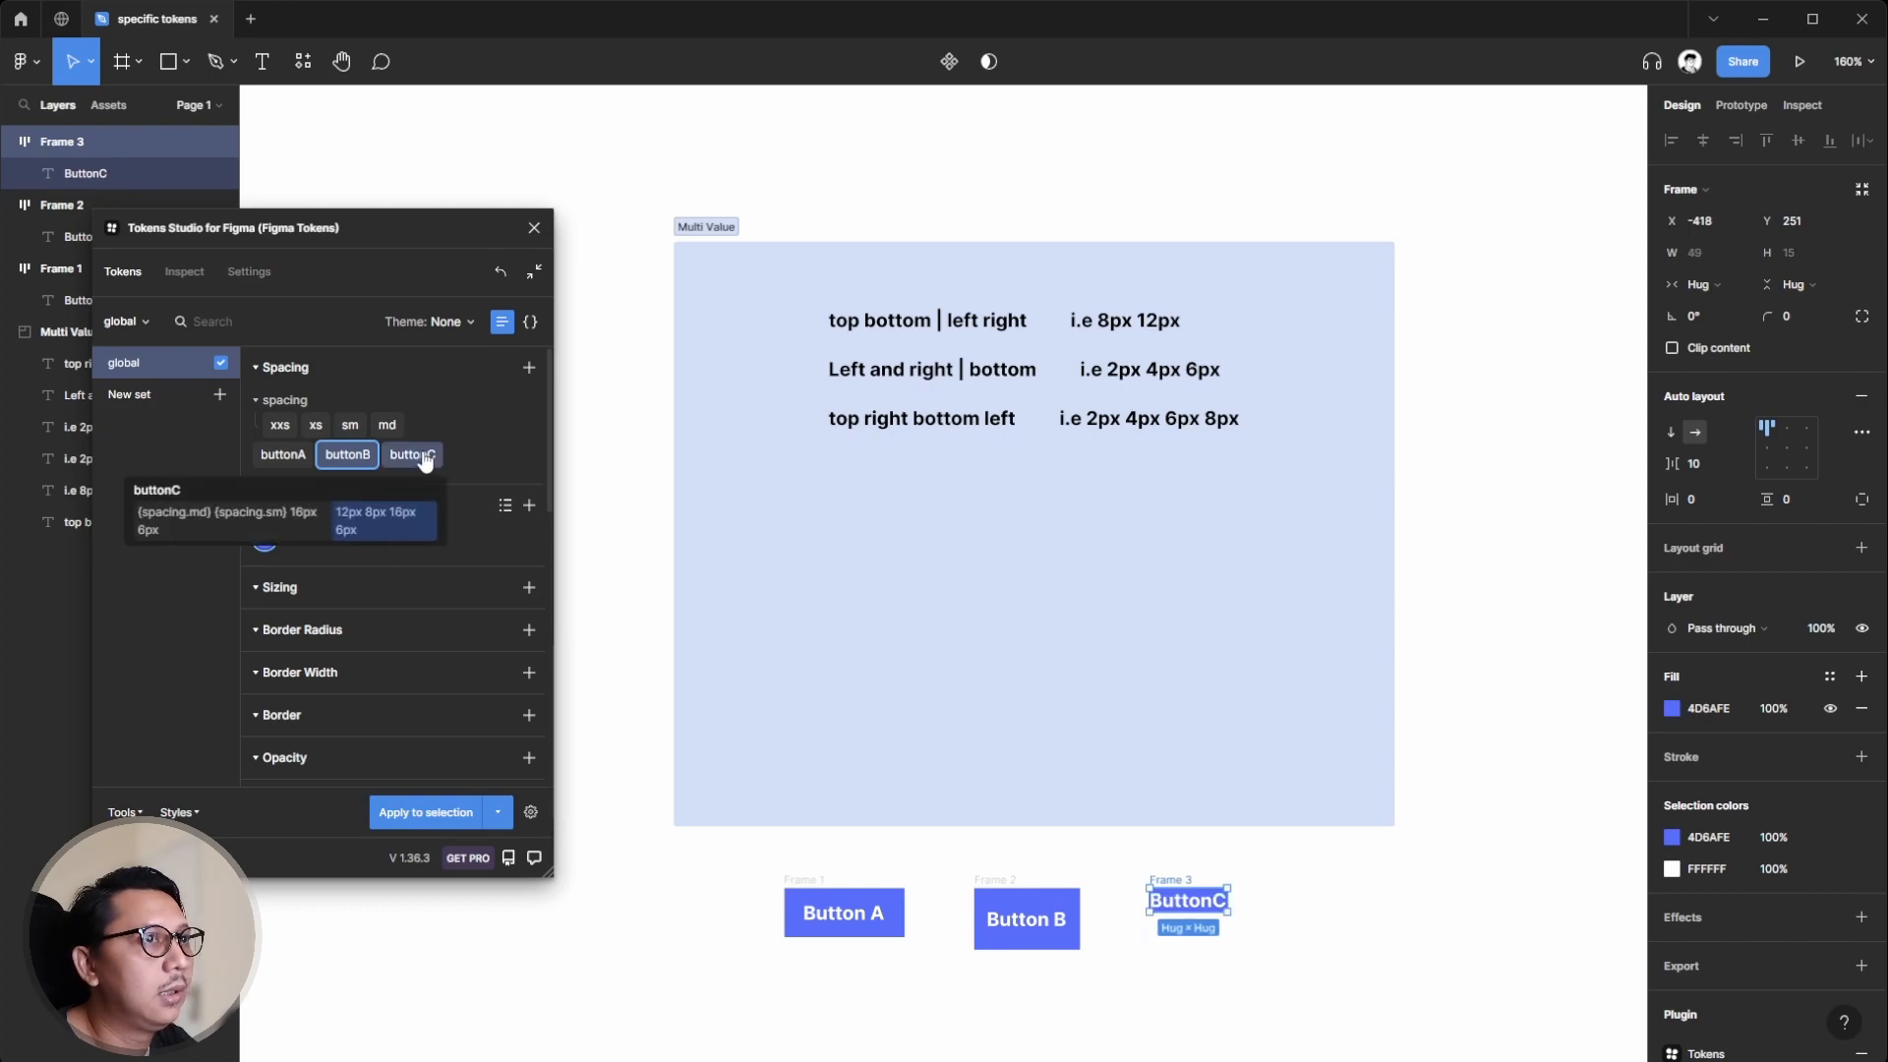
{"action": "right_click", "coordinate": [422, 458]}
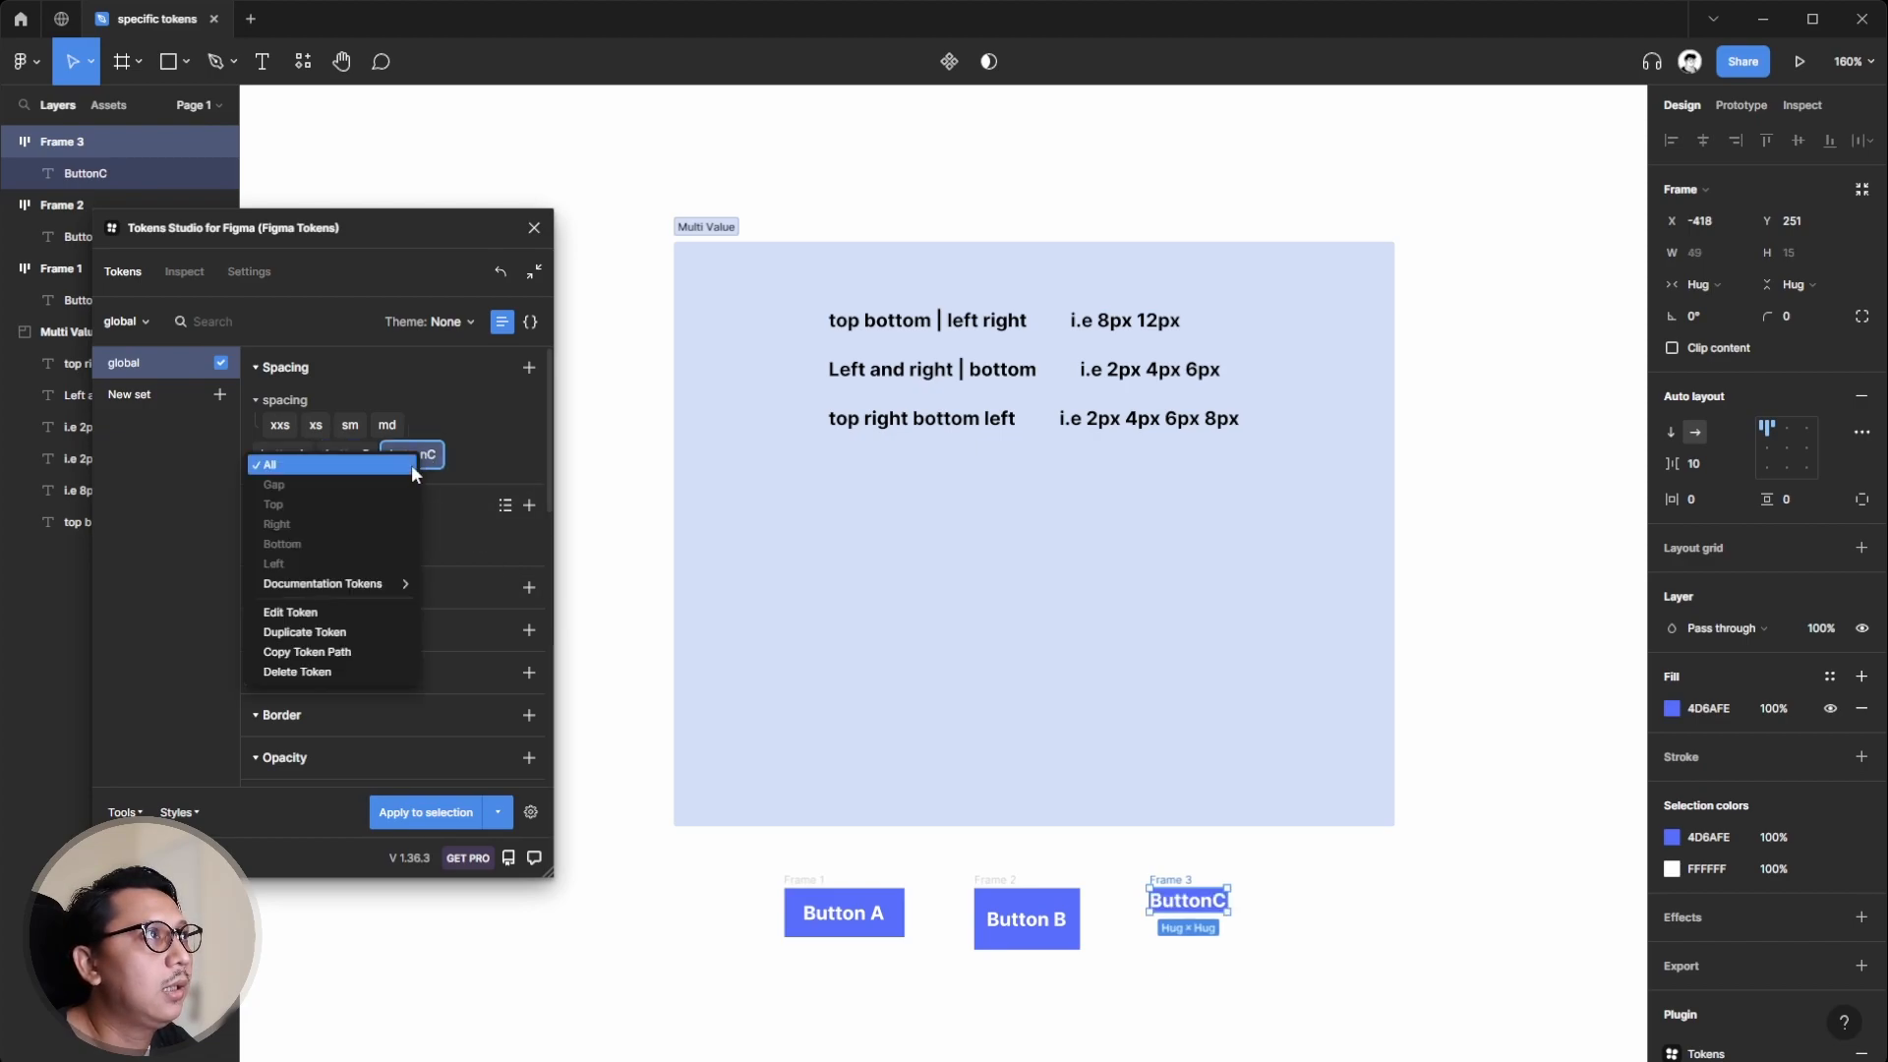
{"action": "left_click", "coordinate": [413, 460]}
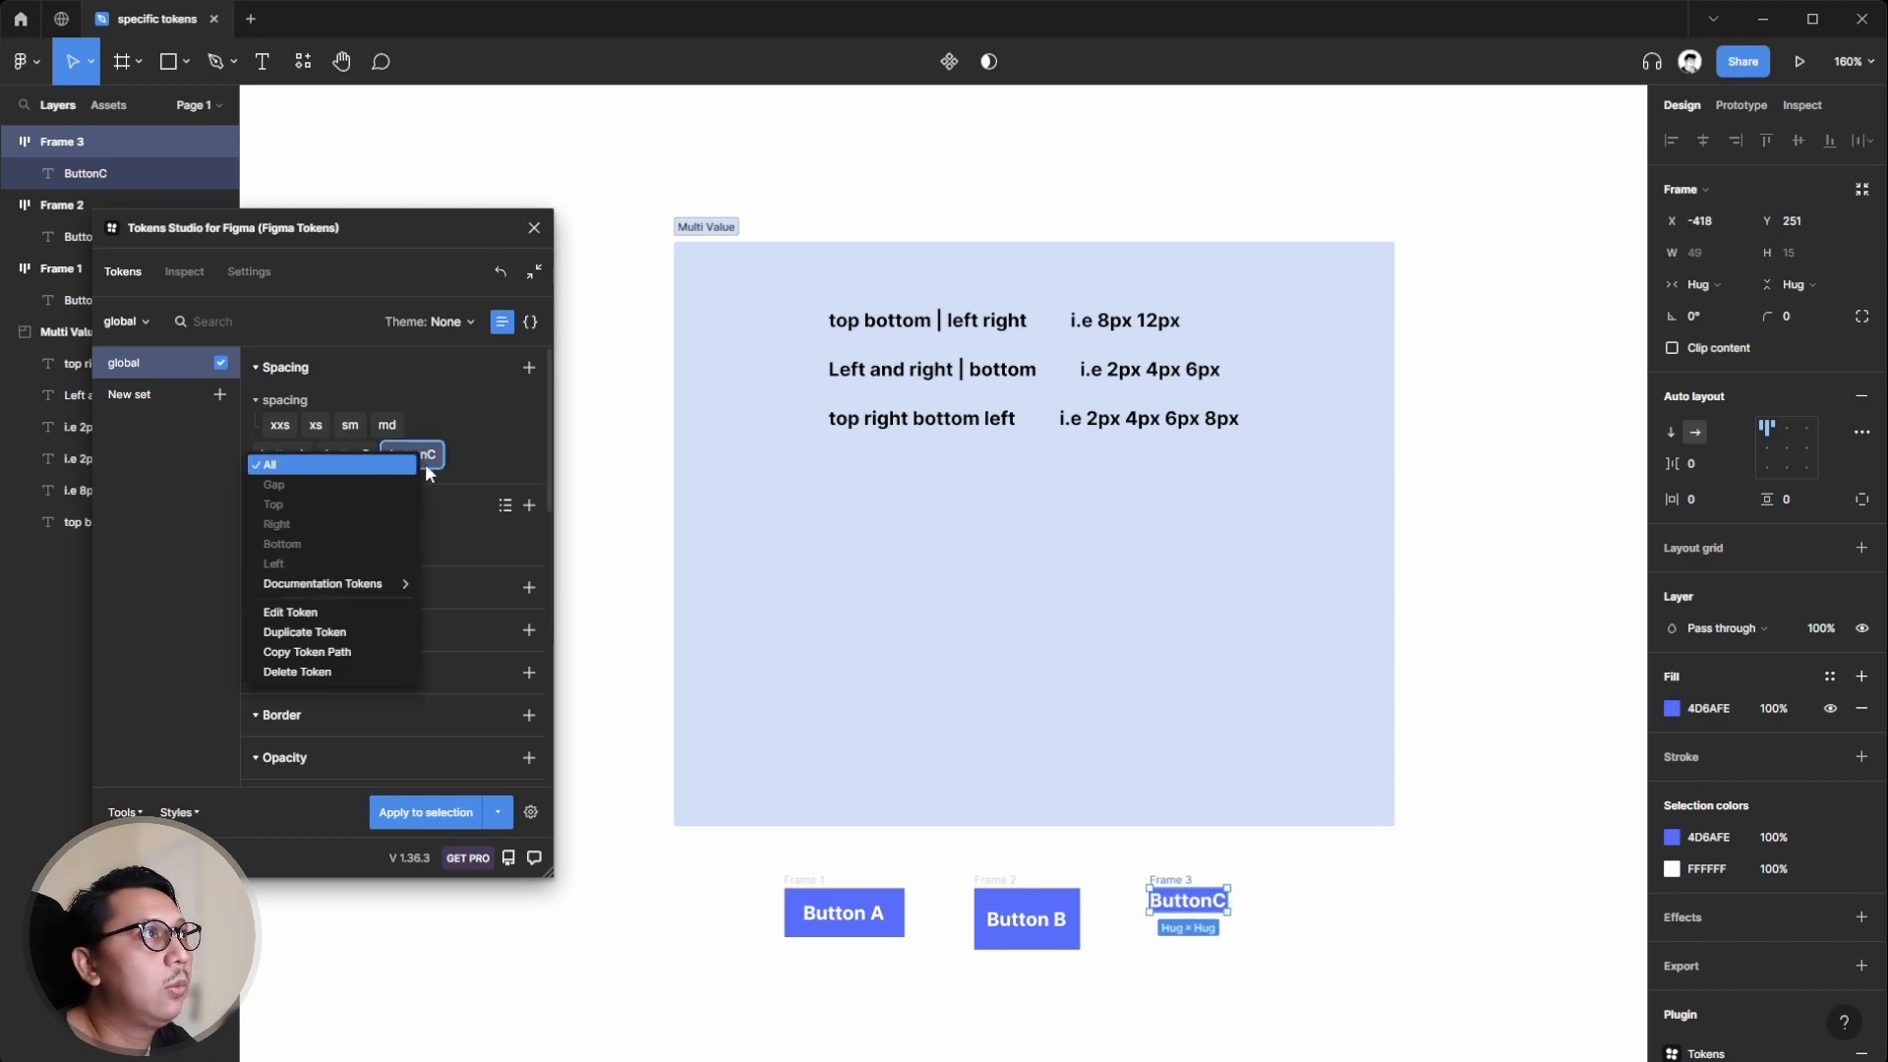
{"action": "left_click", "coordinate": [412, 456]}
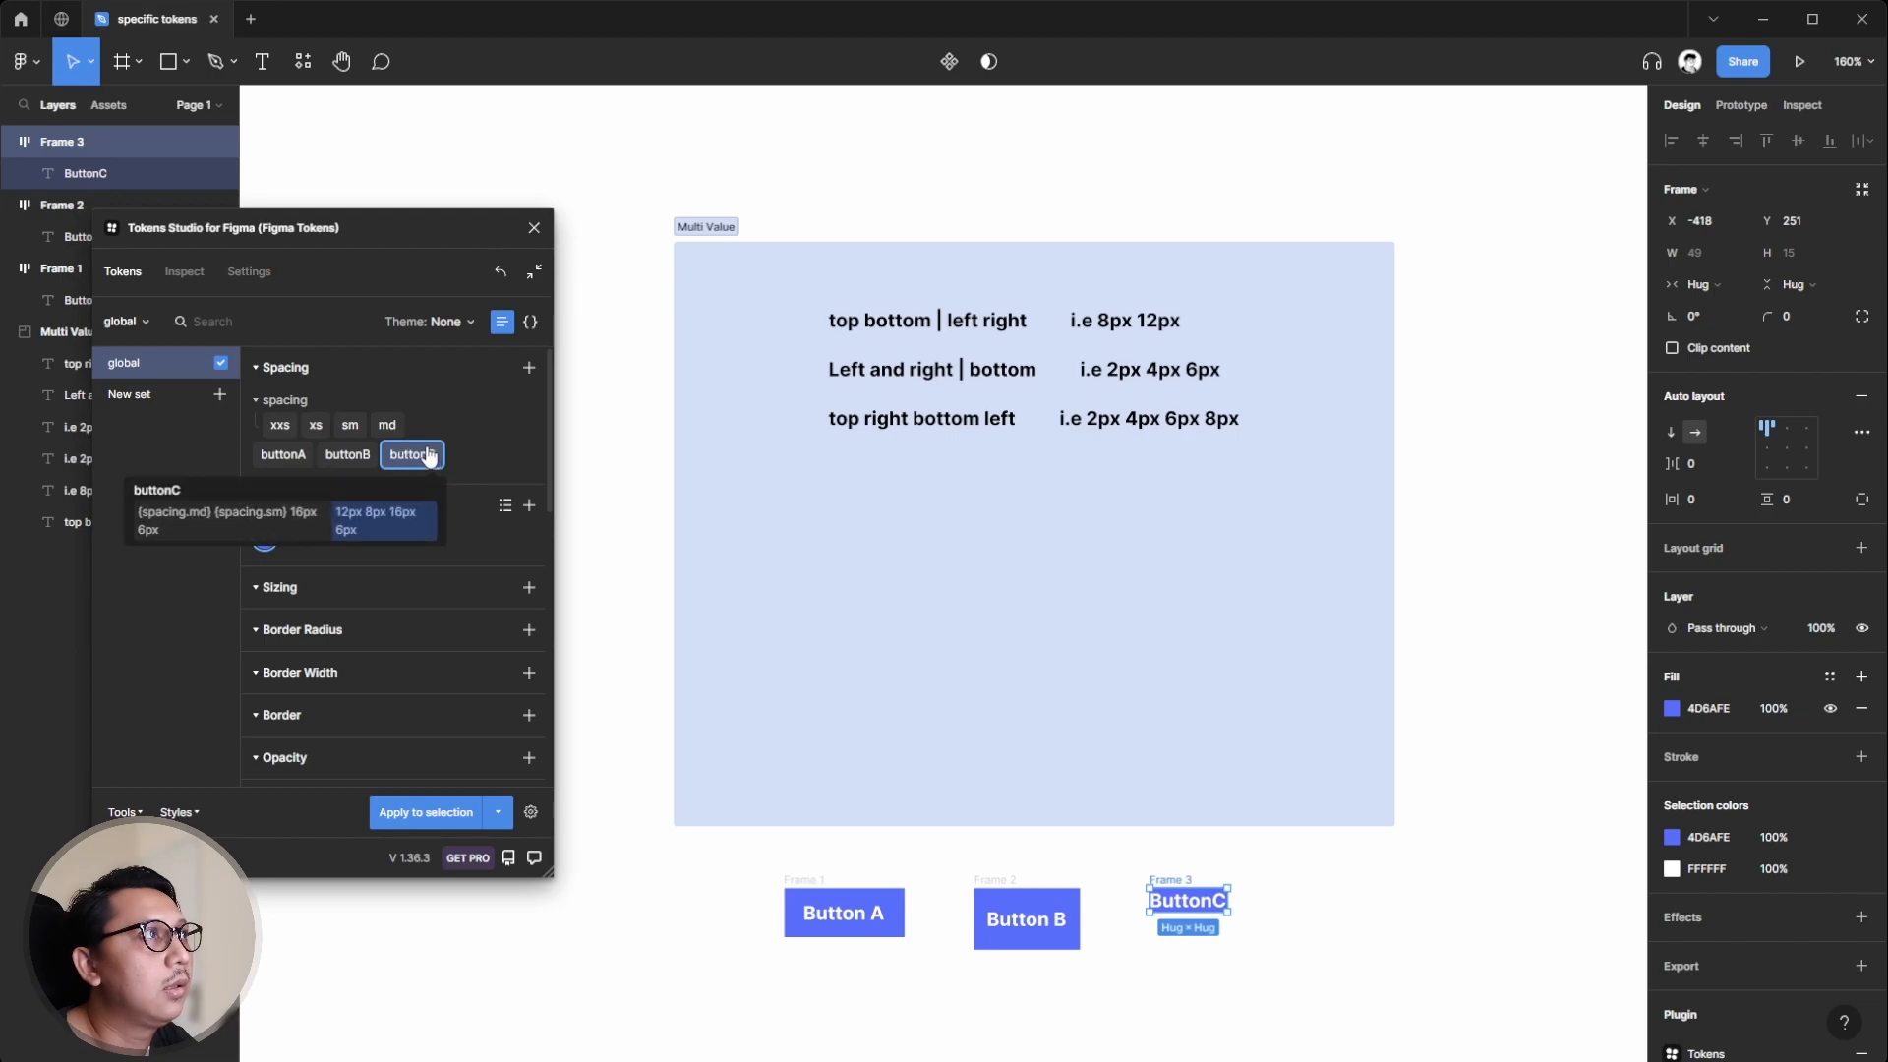
{"action": "left_click", "coordinate": [1367, 940]}
{"action": "left_click", "coordinate": [1179, 883]}
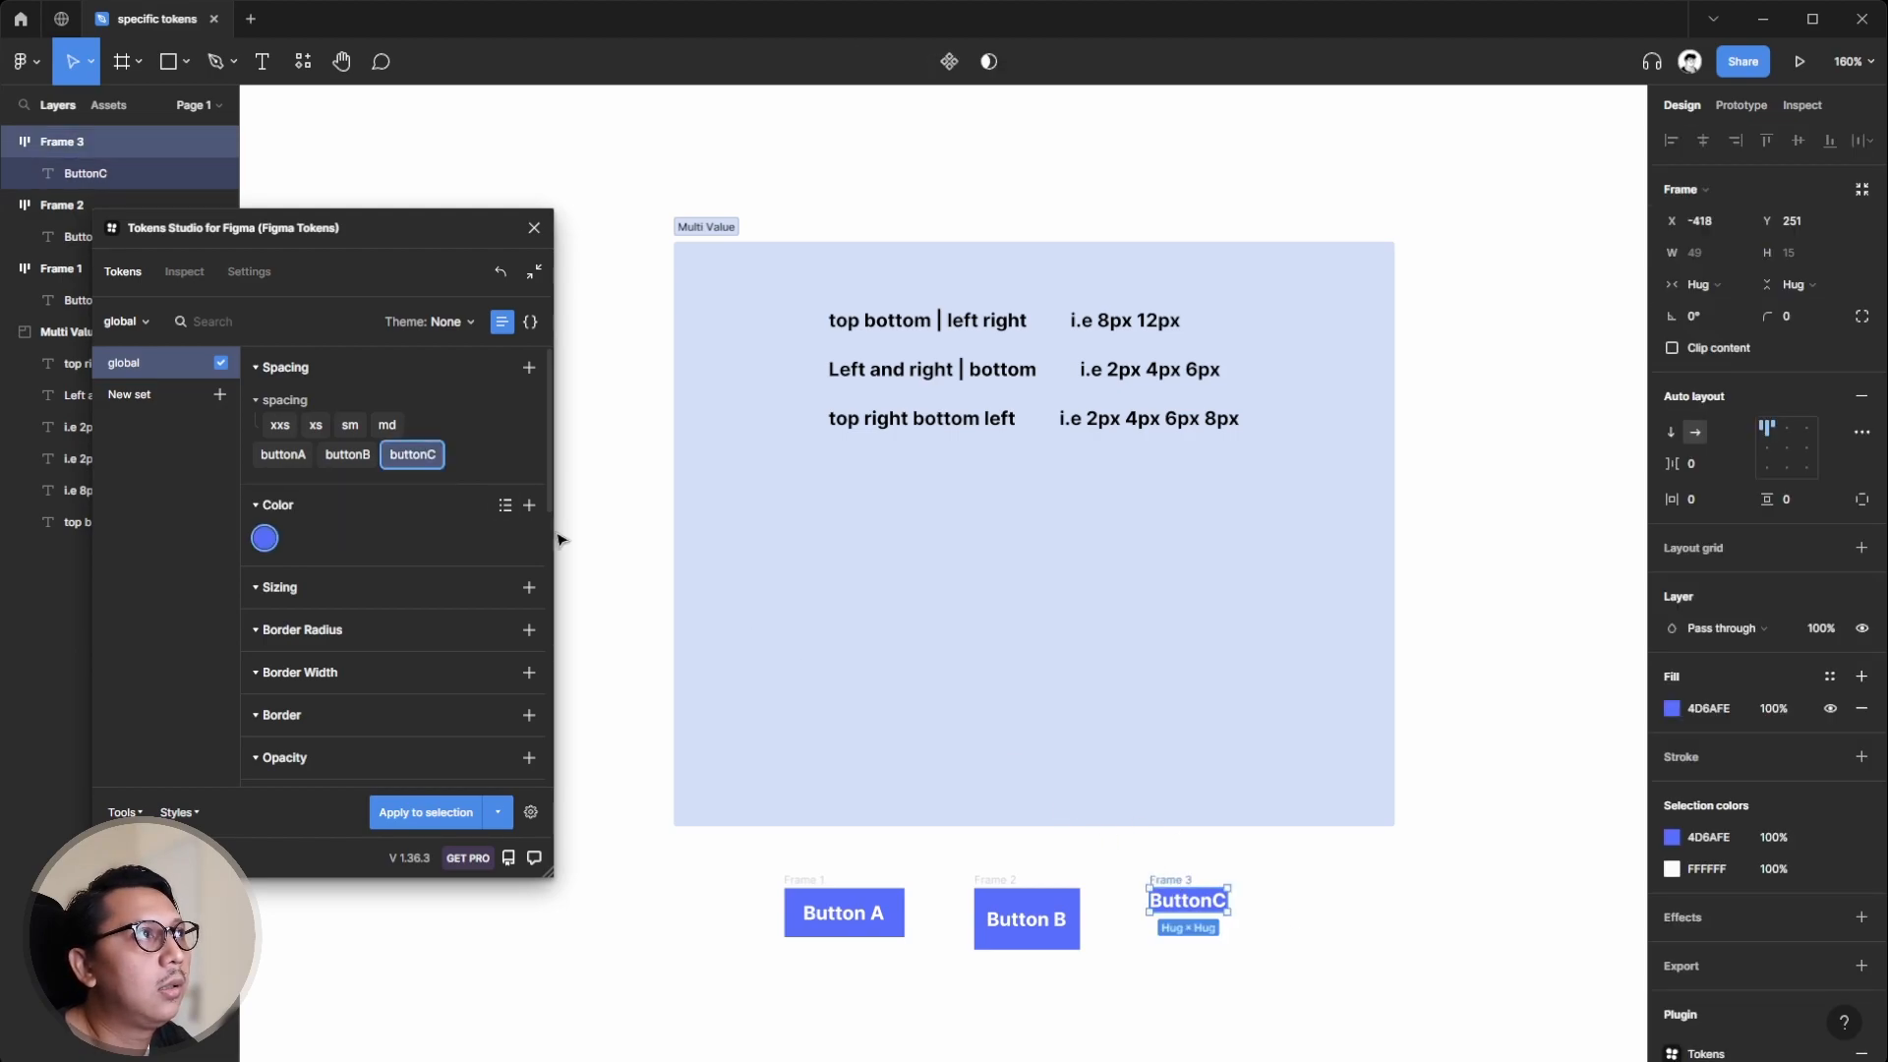
{"action": "right_click", "coordinate": [413, 455]}
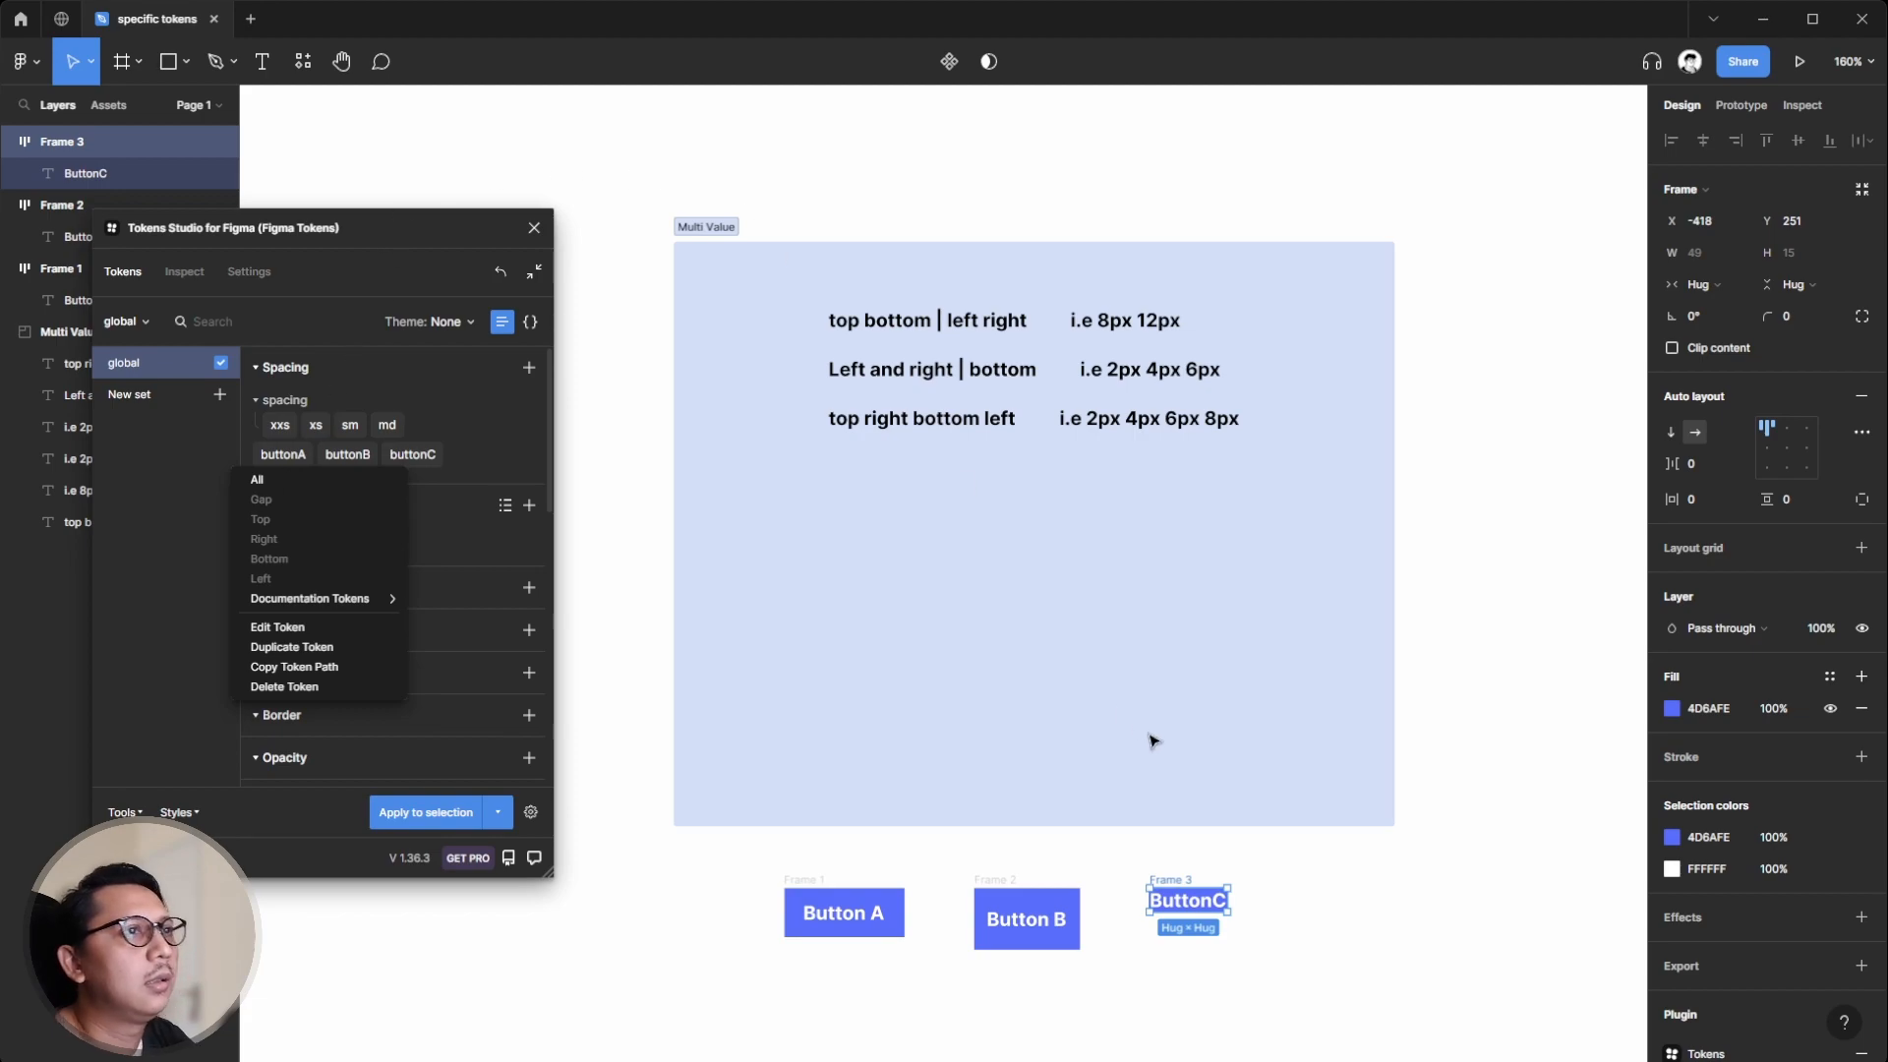
{"action": "left_click", "coordinate": [1435, 929]}
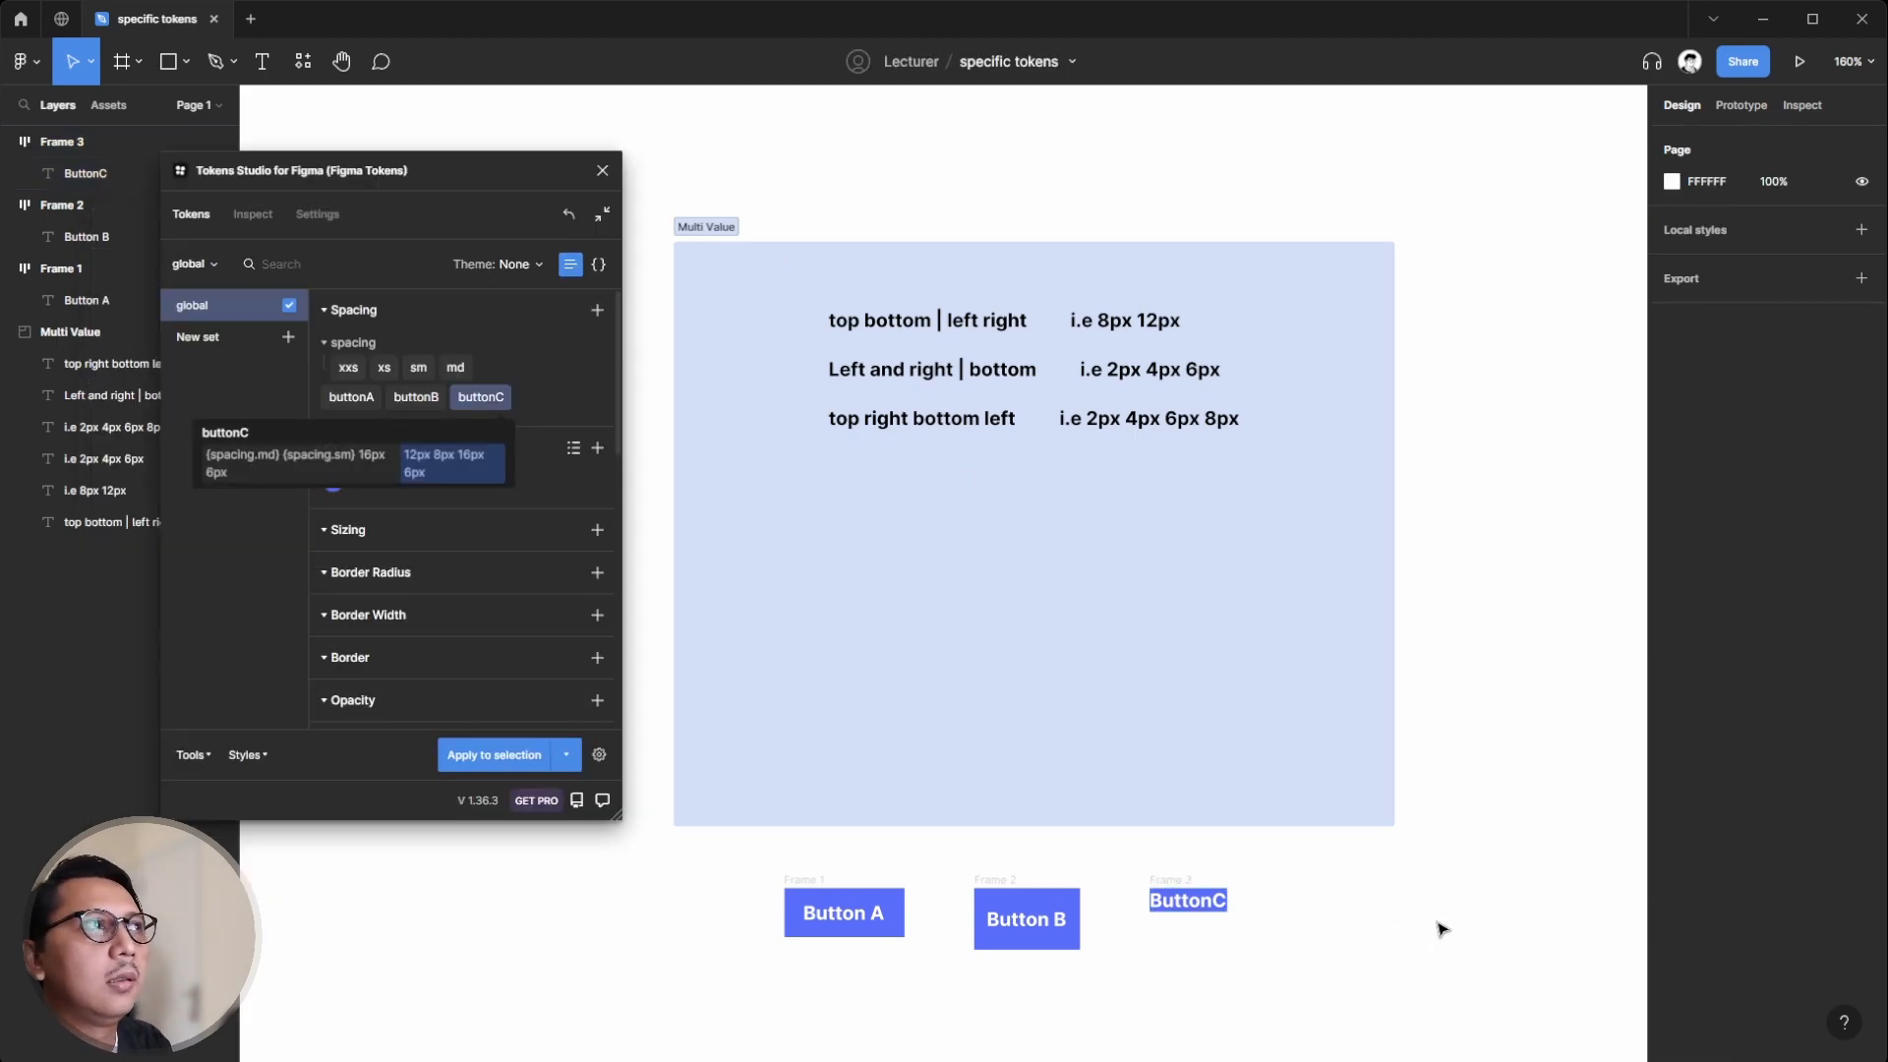
- Remove the extra space before 16px in the buttonC token's value and save the token
{"action": "left_click", "coordinate": [1178, 874]}
{"action": "right_click", "coordinate": [480, 398]}
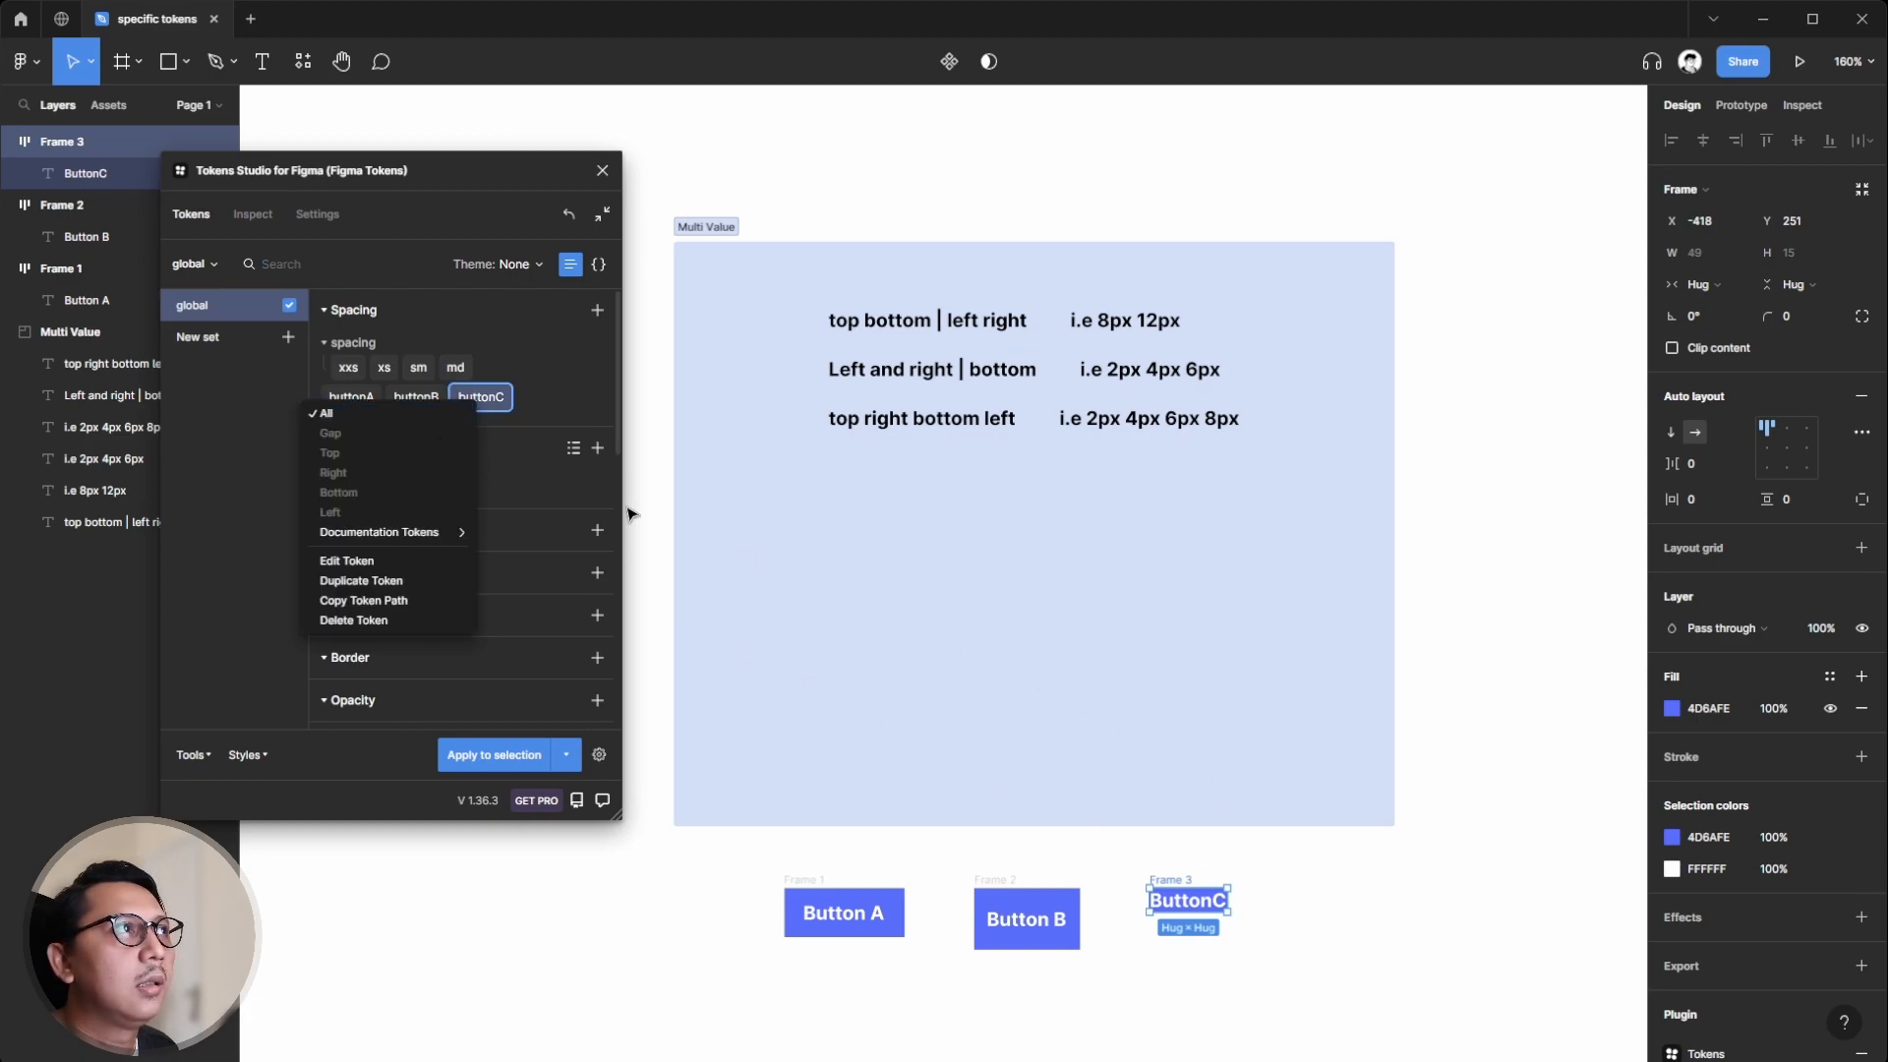
{"action": "left_click", "coordinate": [339, 560]}
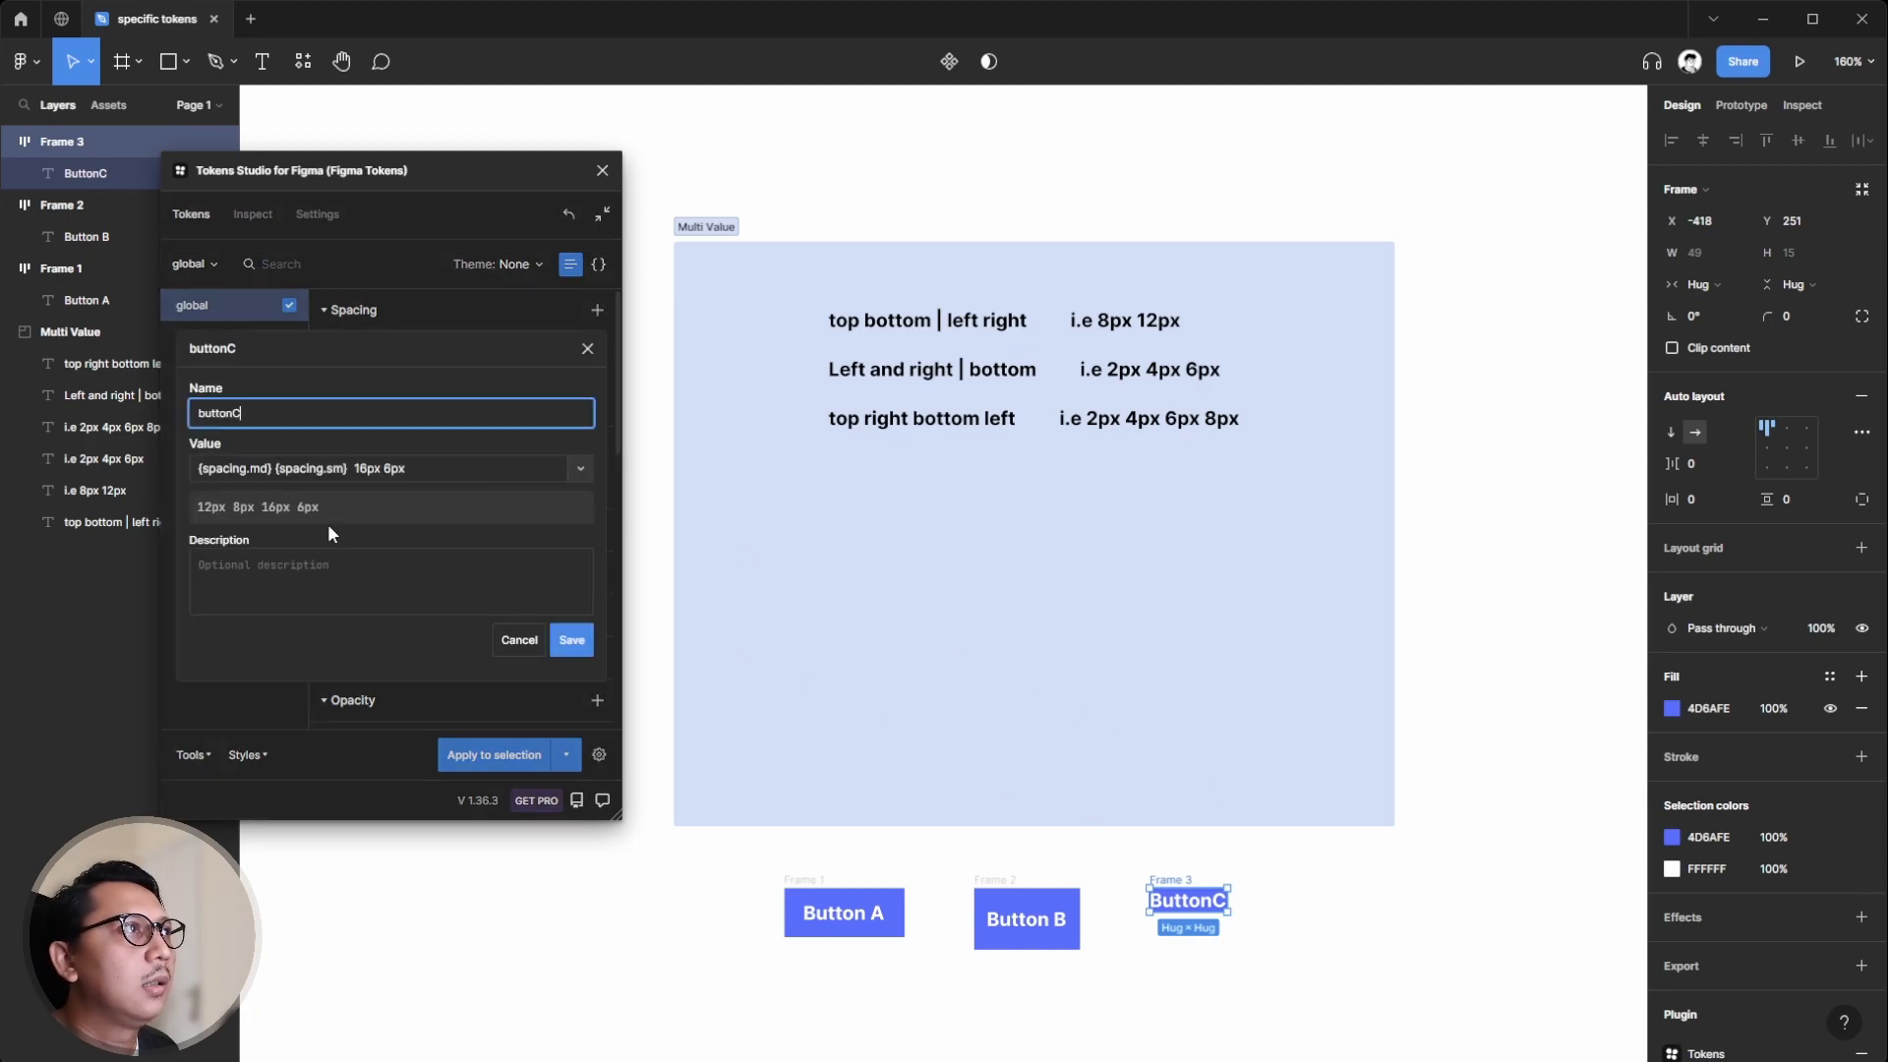
{"action": "left_click", "coordinate": [351, 469]}
{"action": "key", "text": "BackSpace"}
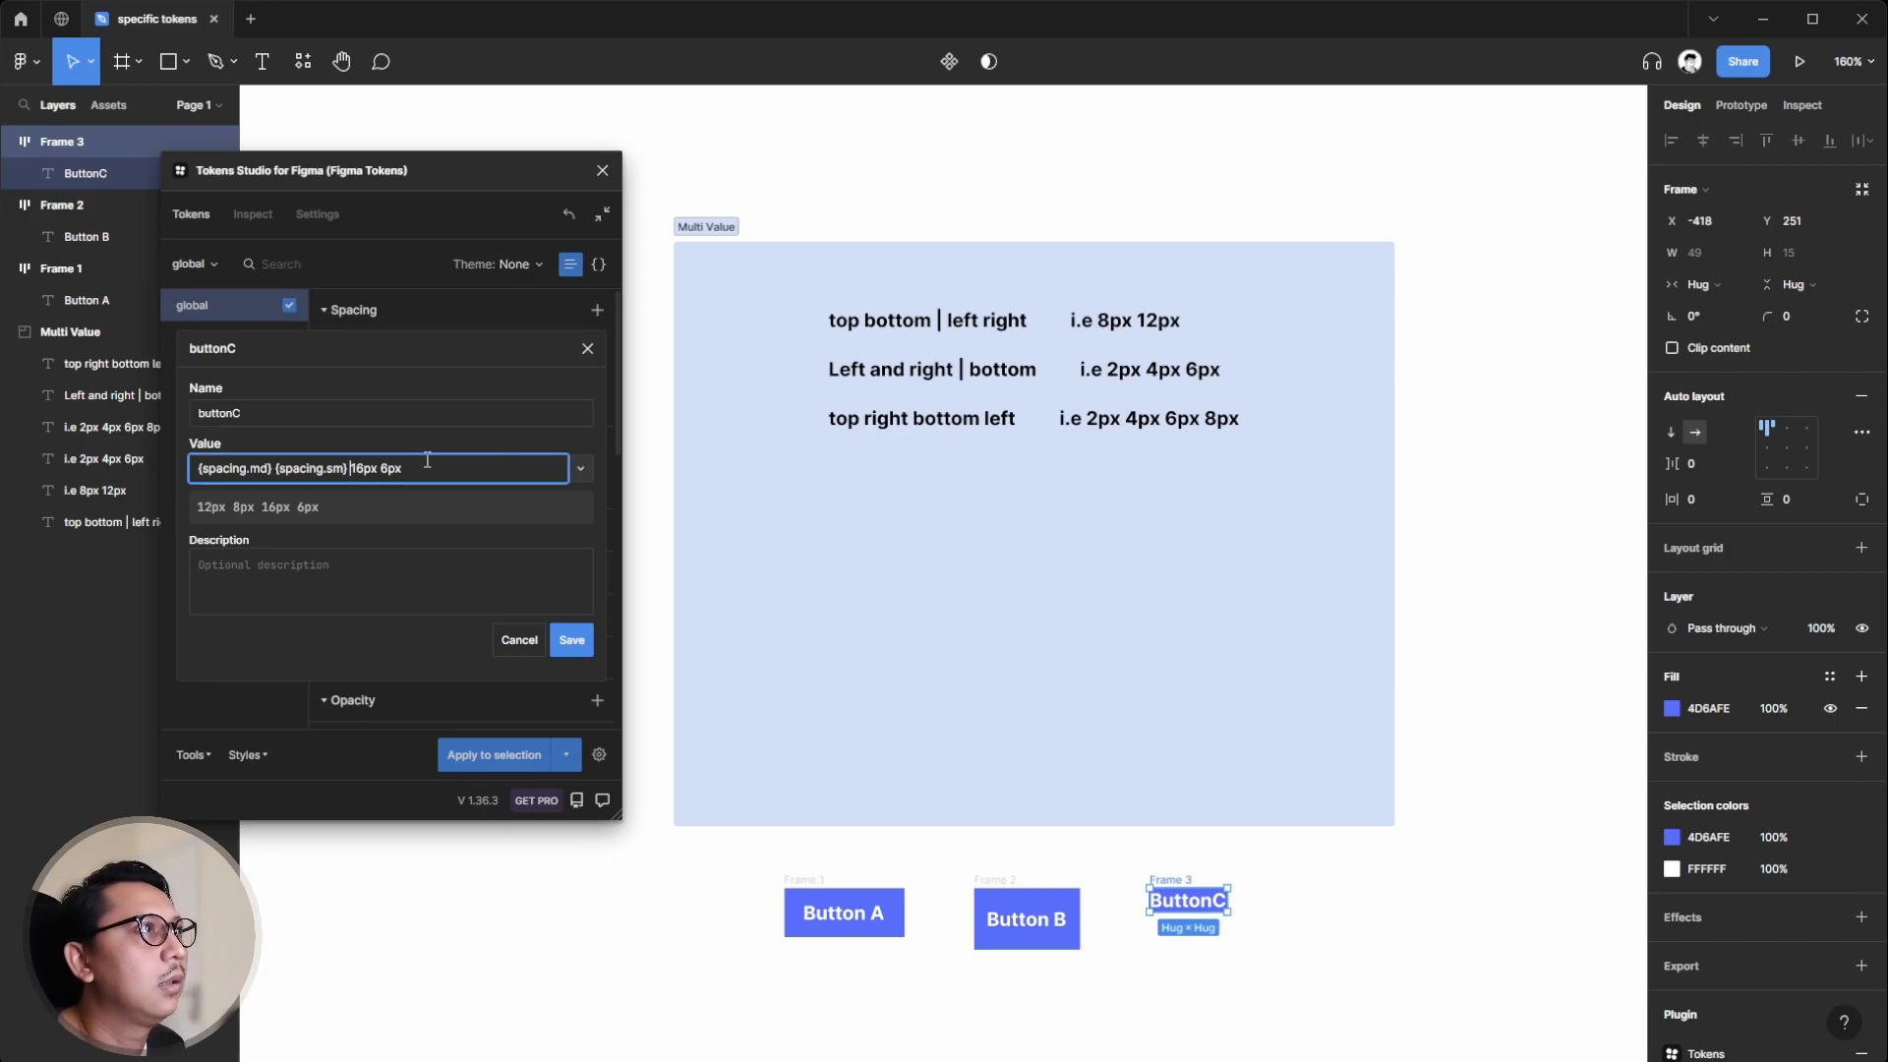
{"action": "left_click", "coordinate": [582, 648]}
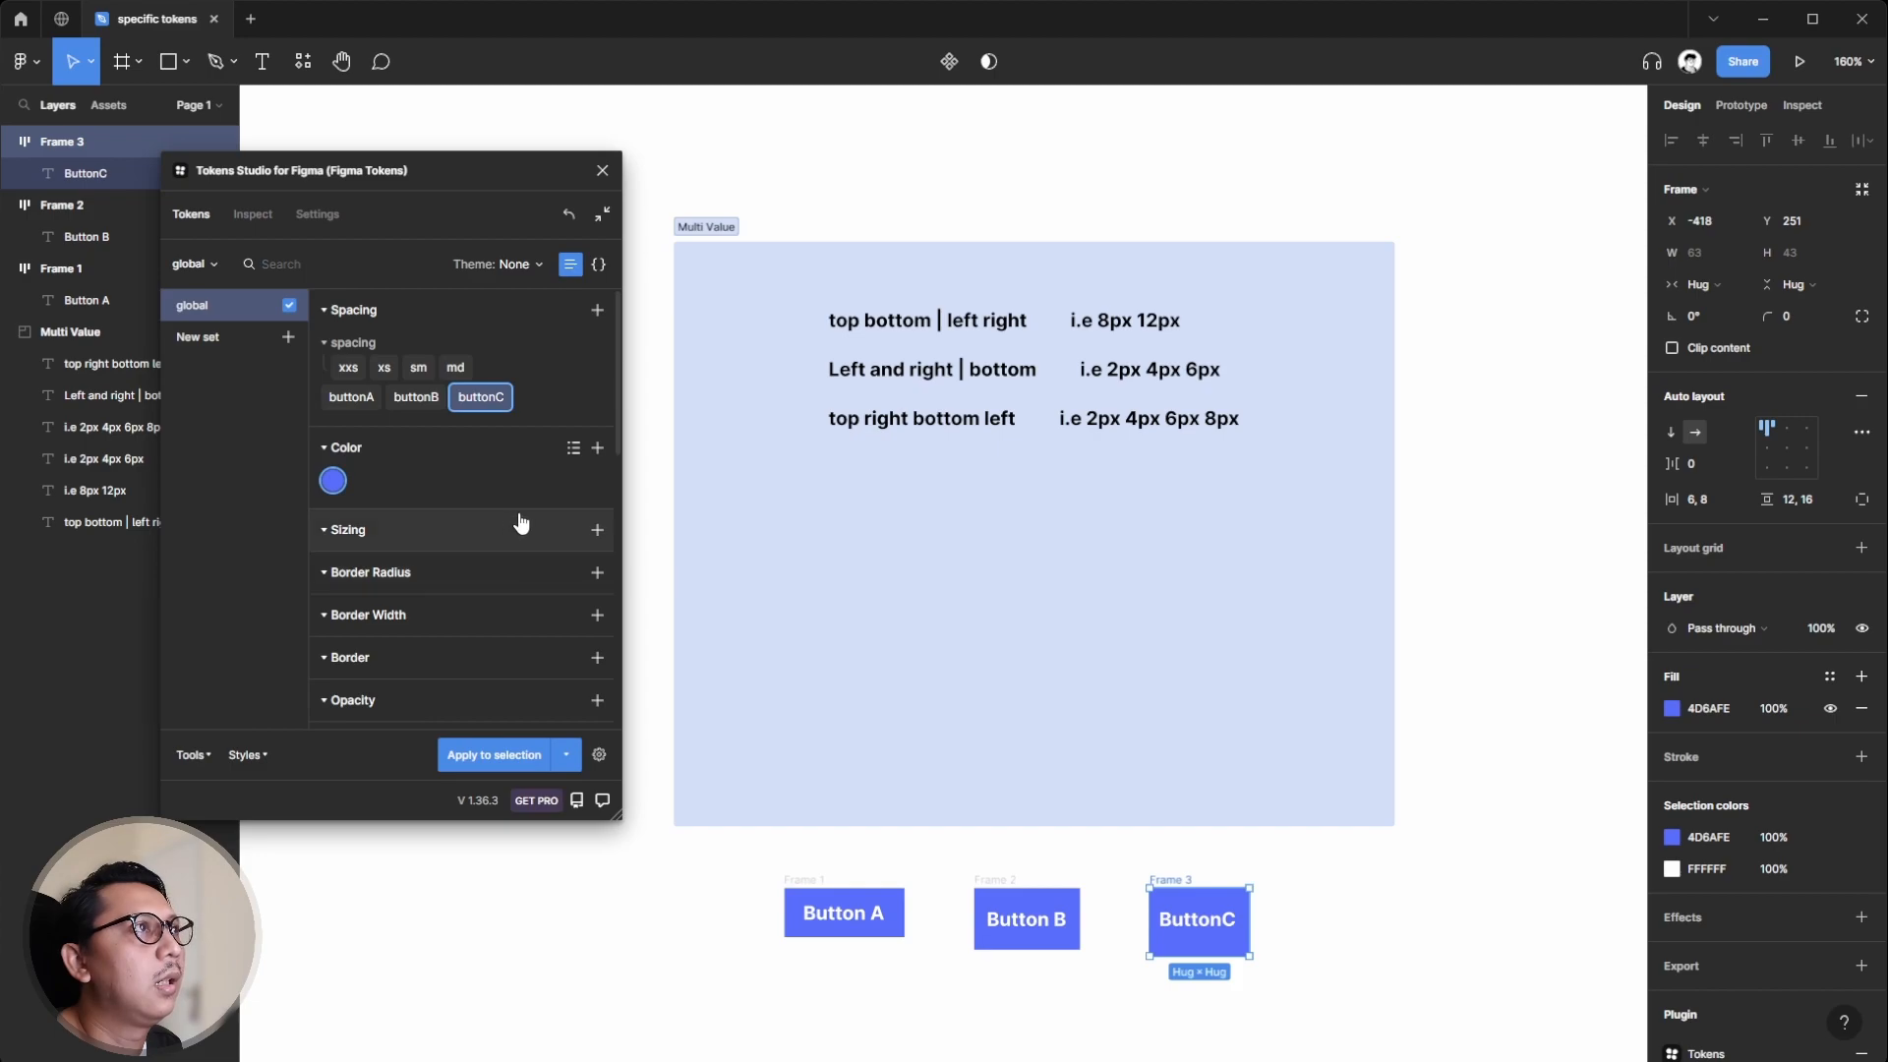
- Reopen the buttonC token from the ButtonC frame, check the spaces separating its value parts, and save it
{"action": "left_click", "coordinate": [1475, 885]}
{"action": "left_click", "coordinate": [1187, 895]}
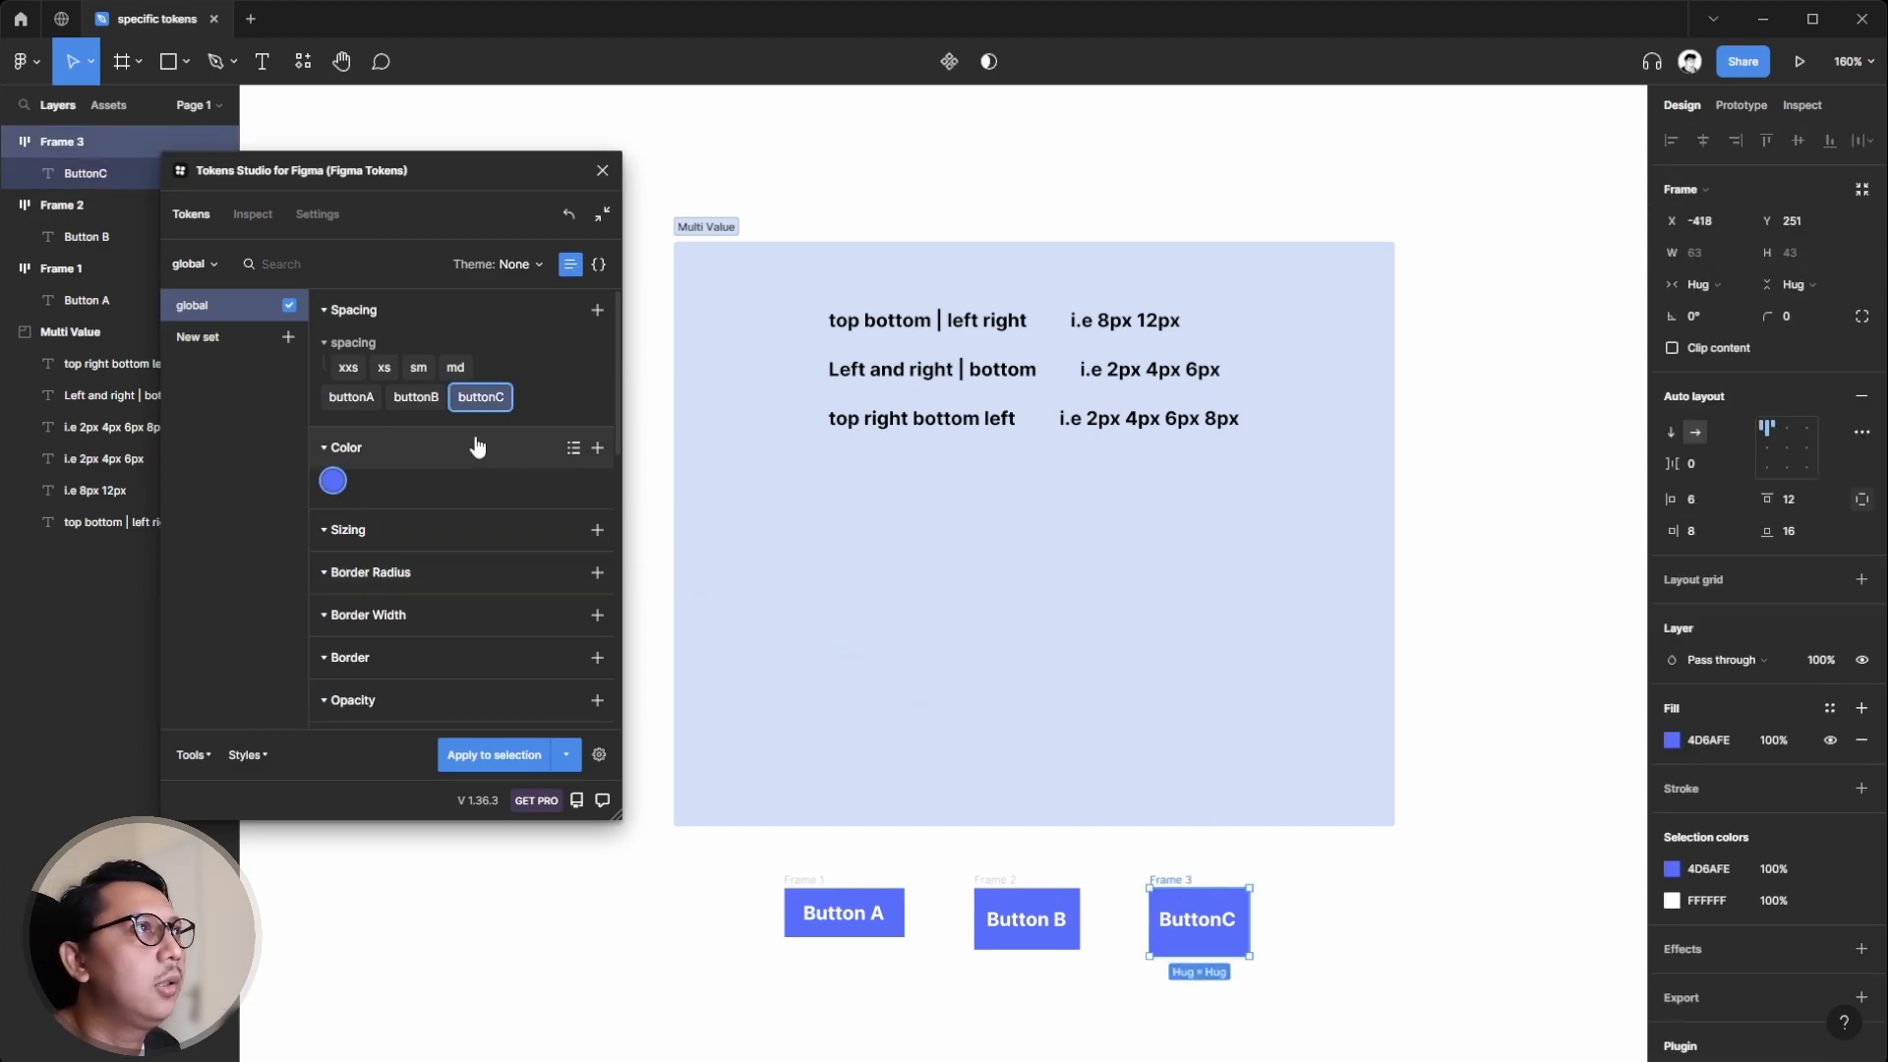
{"action": "right_click", "coordinate": [480, 394]}
{"action": "left_click", "coordinate": [341, 555]}
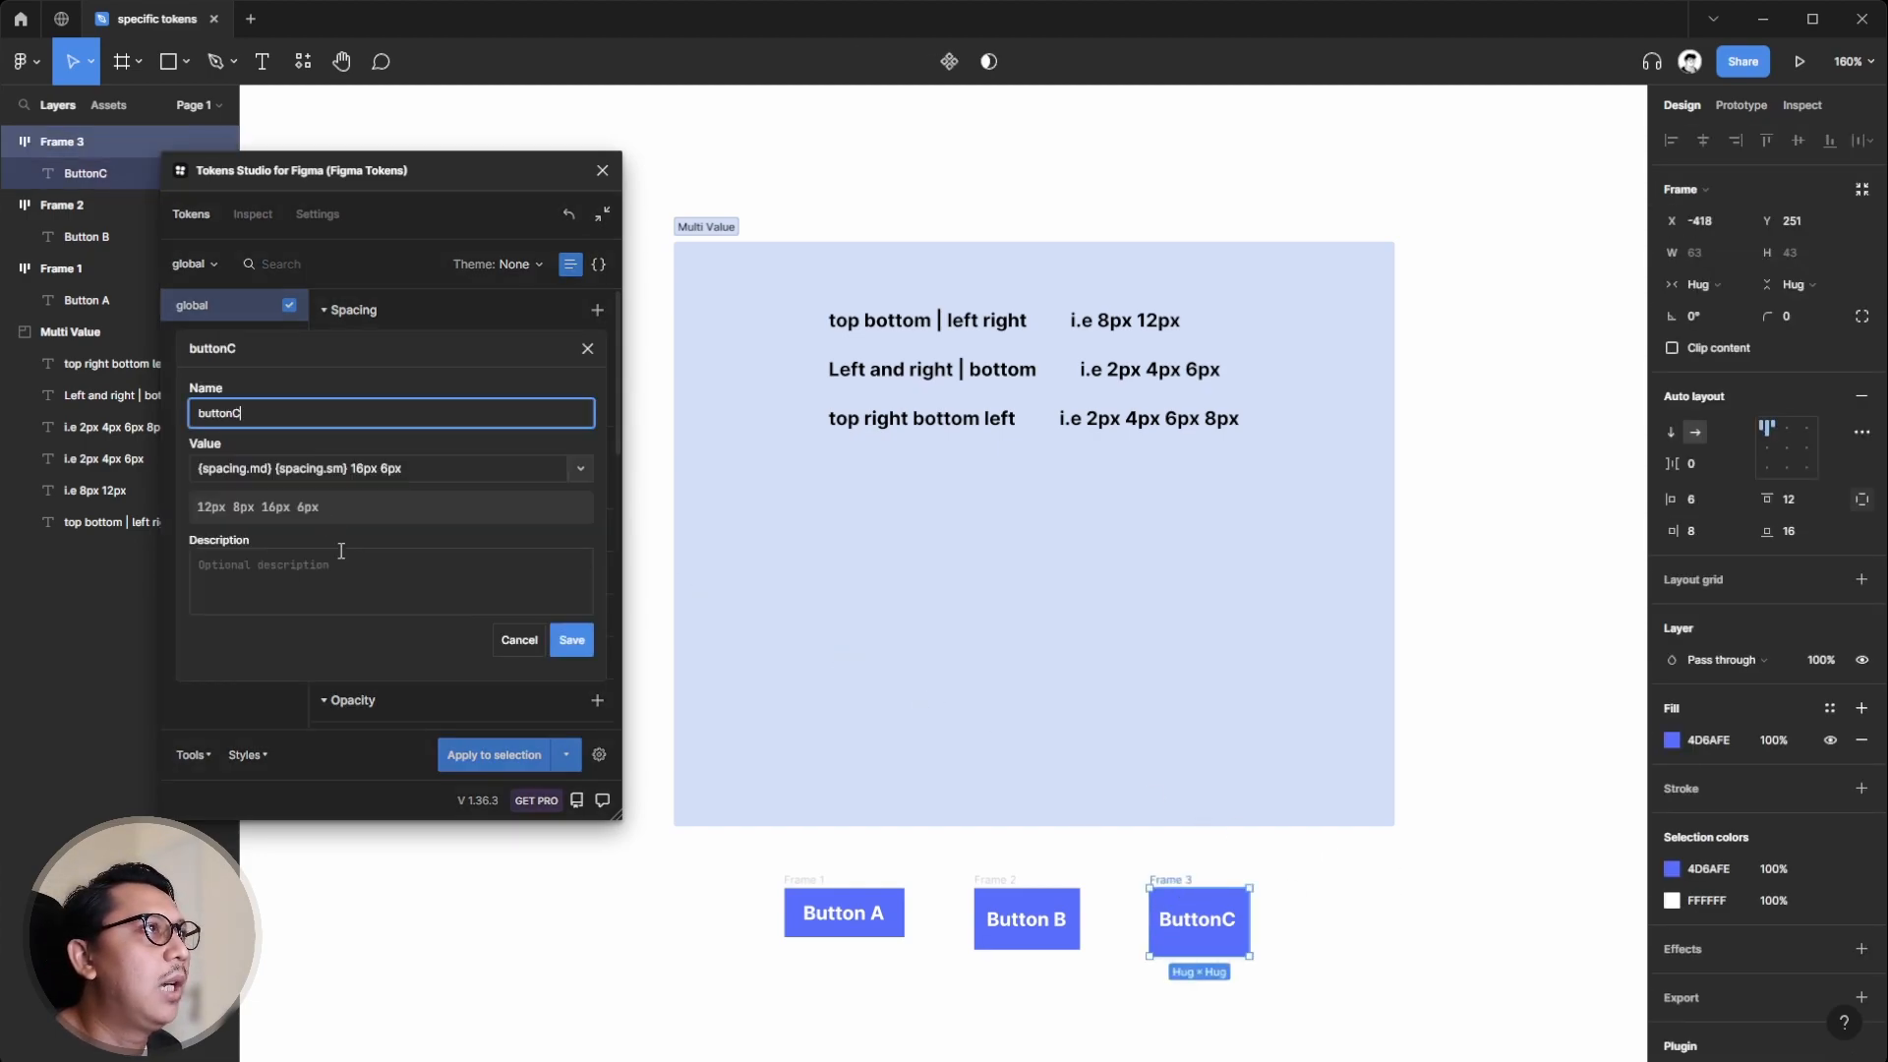
{"action": "left_click", "coordinate": [350, 471]}
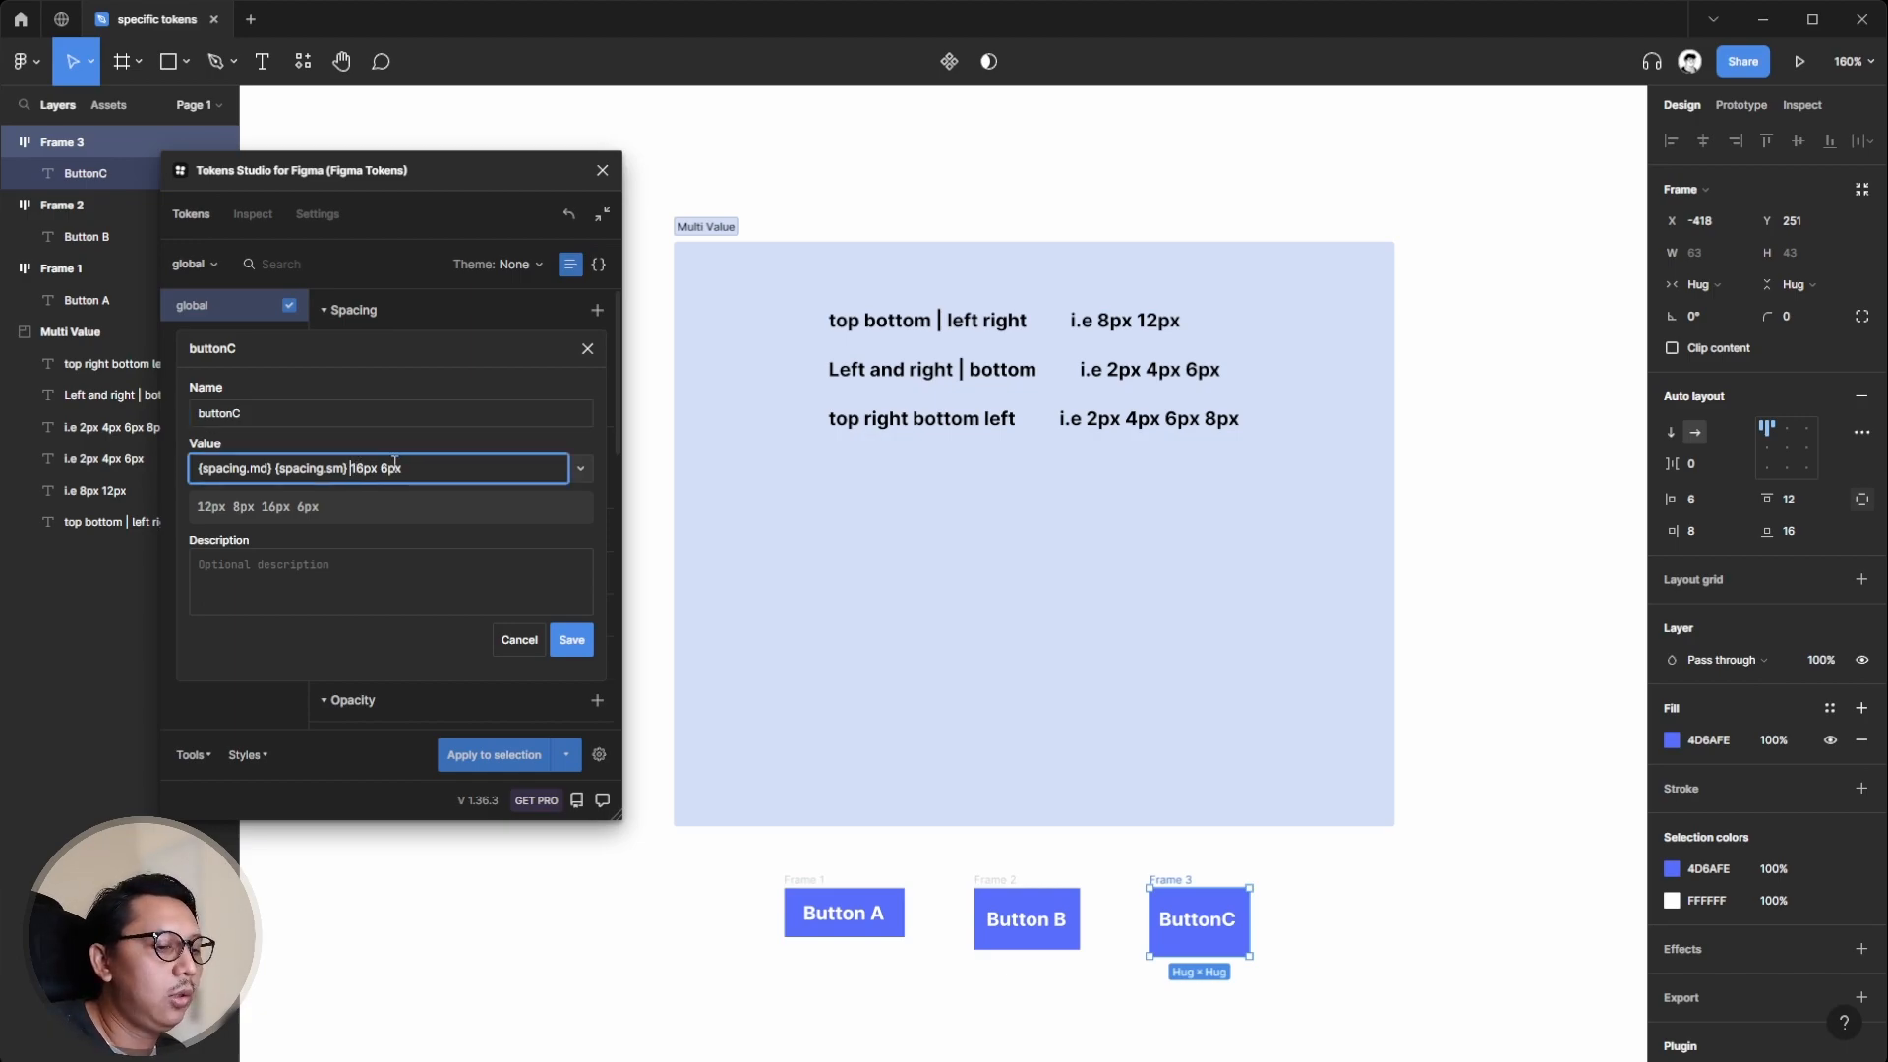
{"action": "key", "text": "BackSpace"}
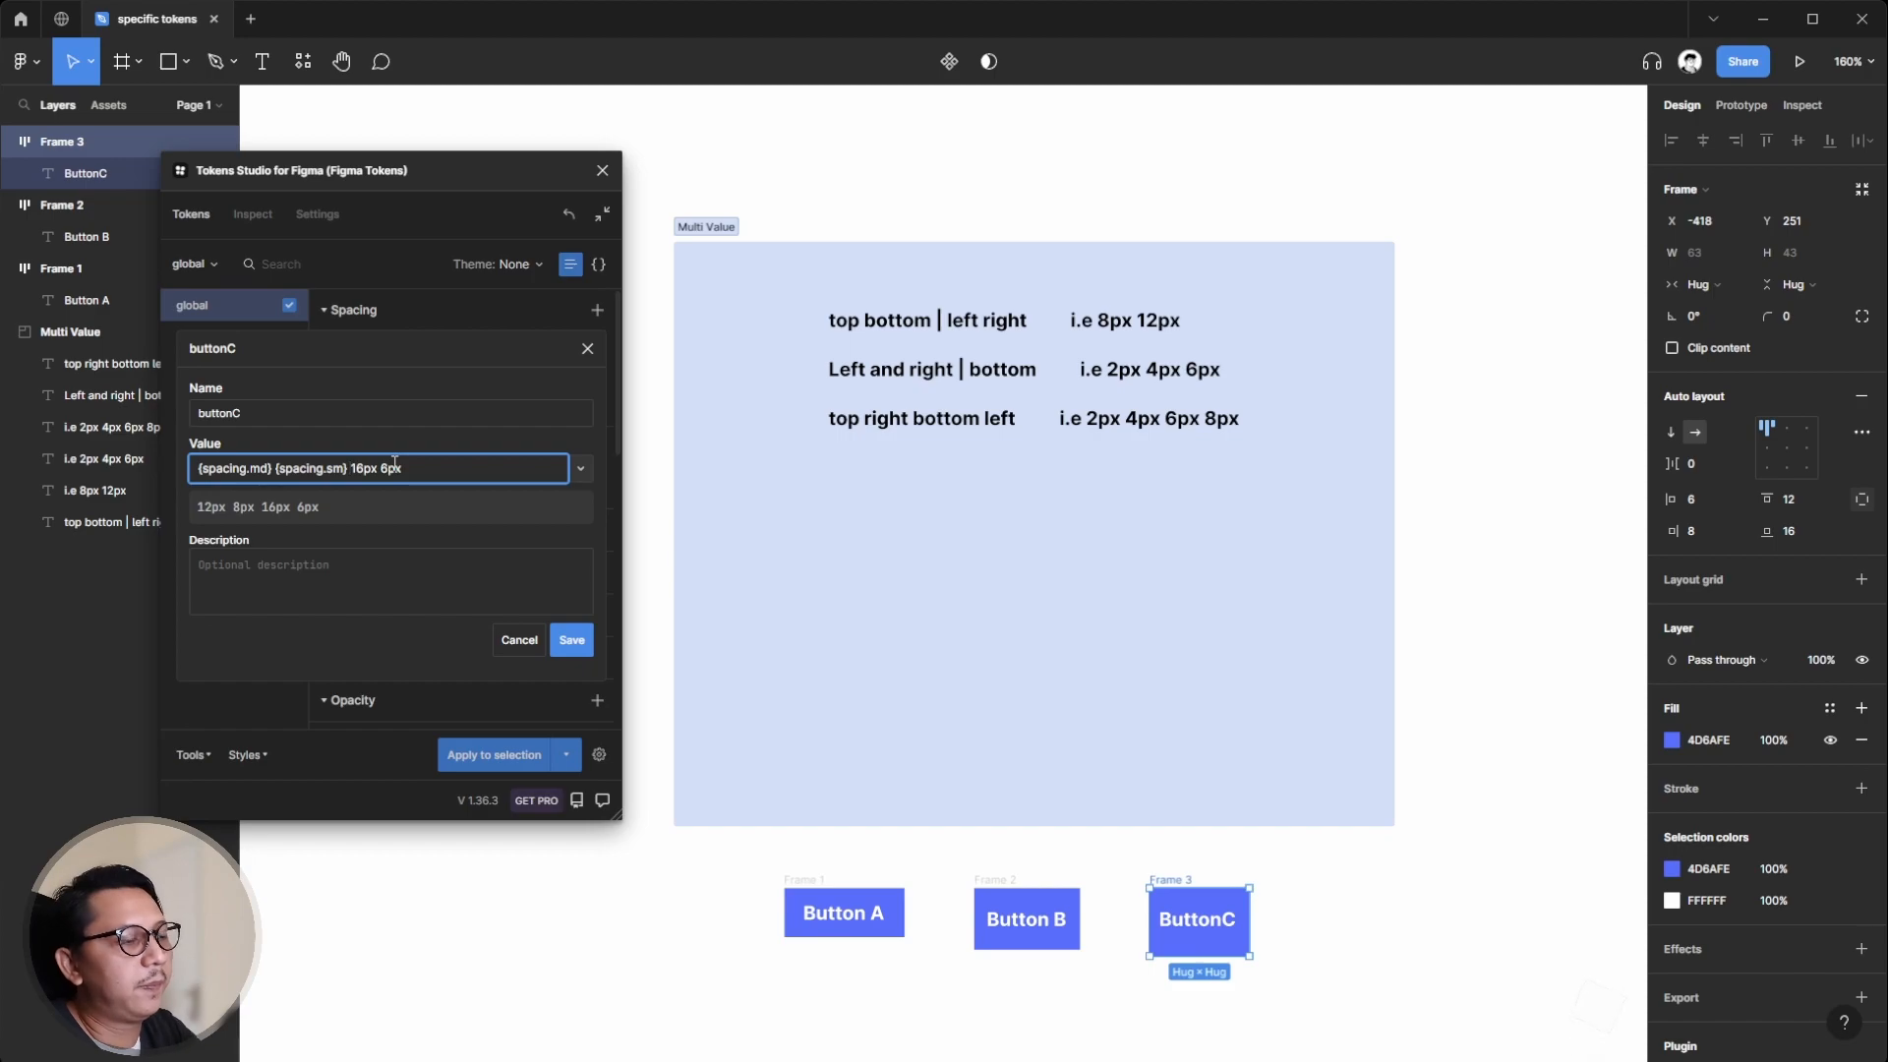
{"action": "key", "text": "Right"}
{"action": "key", "text": "Right"}
{"action": "key", "text": "Right"}
{"action": "key", "text": "Right"}
{"action": "key", "text": "Right"}
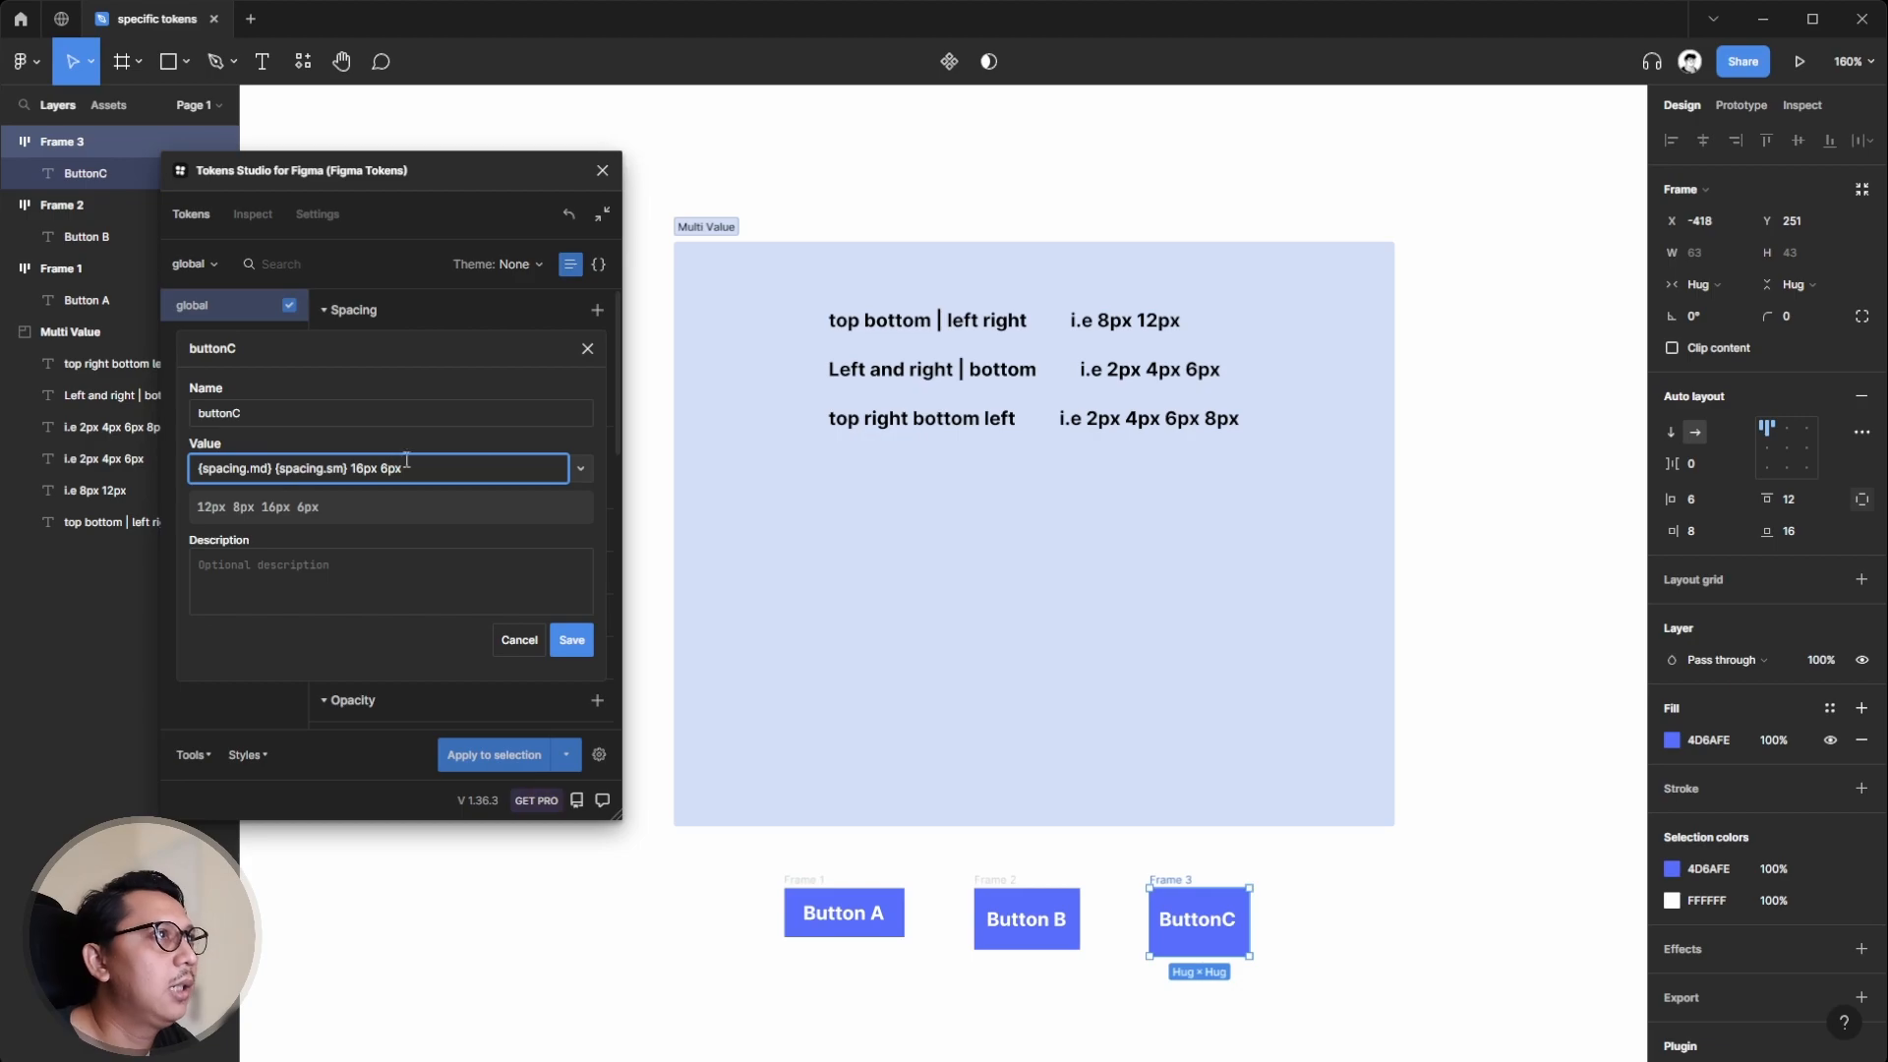
{"action": "left_click", "coordinate": [566, 641]}
{"action": "left_click", "coordinate": [1025, 857]}
{"action": "left_click", "coordinate": [1164, 882]}
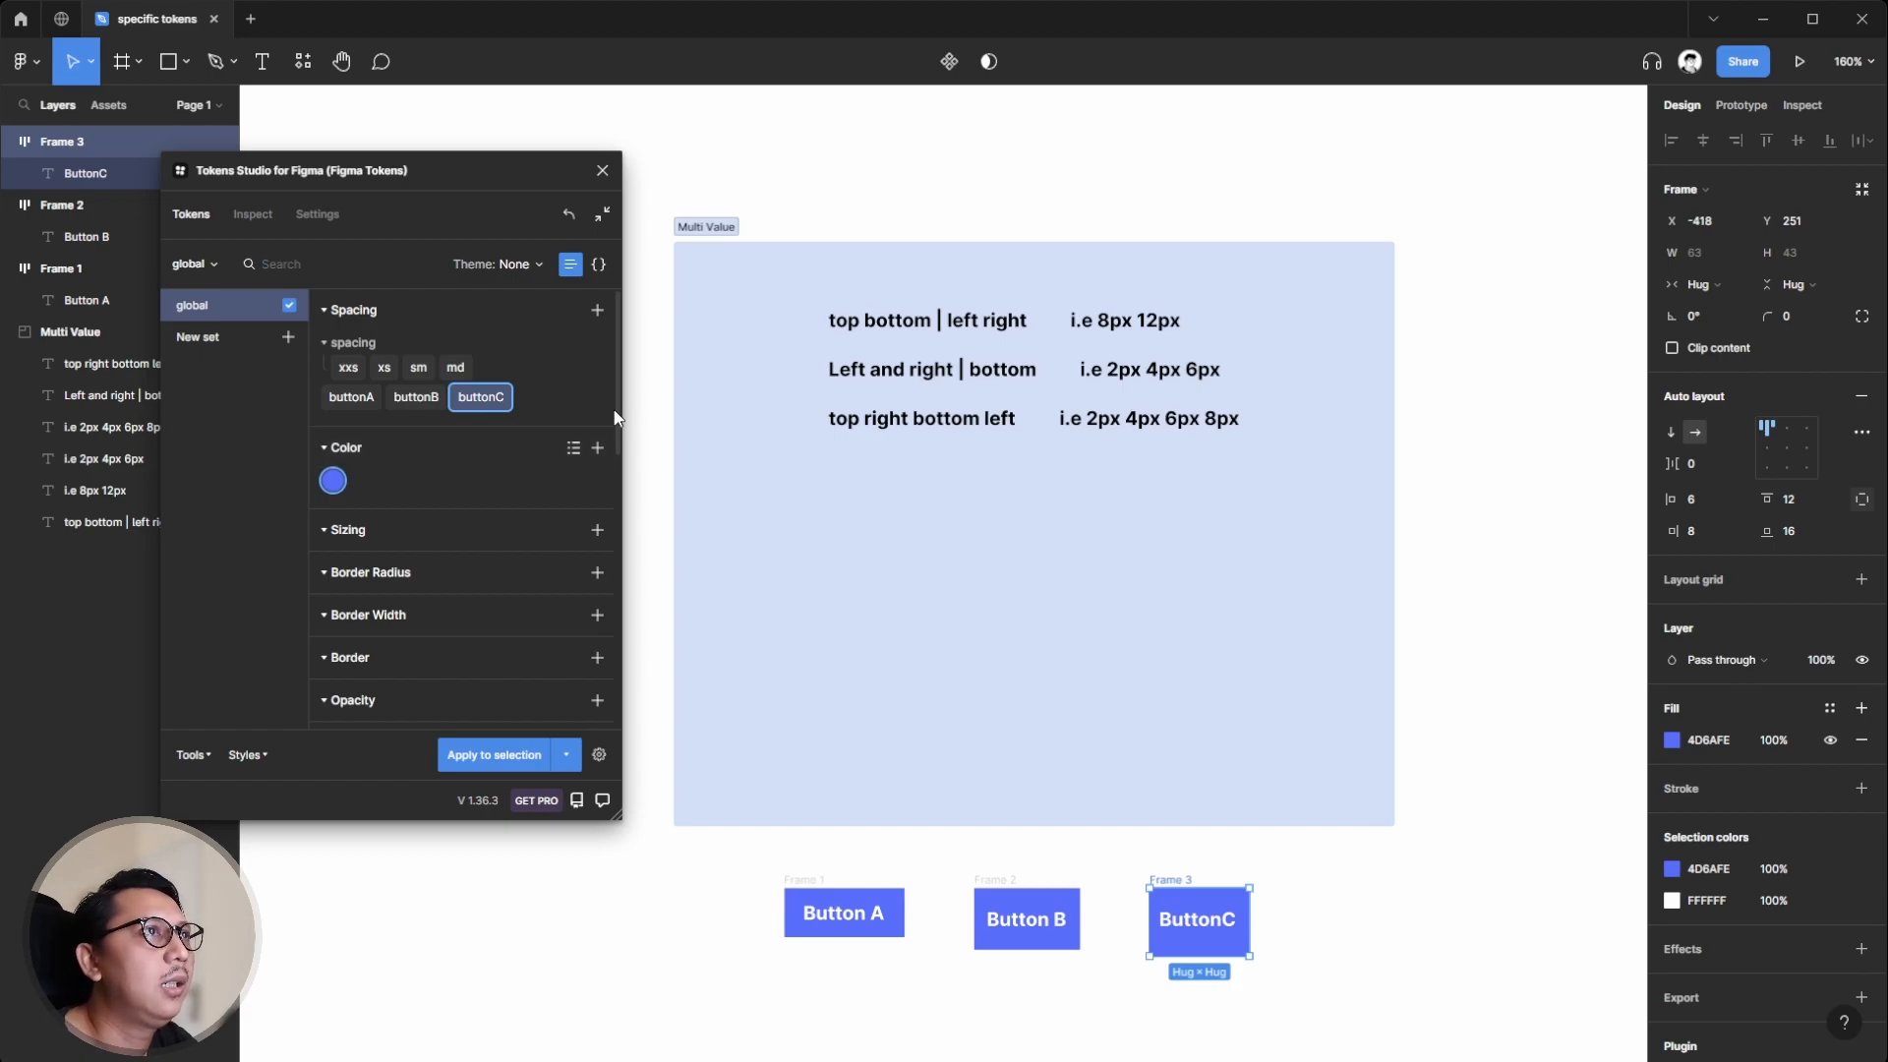
- Inspect the existing spacing tokens and open the buttonC token for editing
{"action": "mouse_move", "coordinate": [455, 404]}
{"action": "mouse_move", "coordinate": [350, 364]}
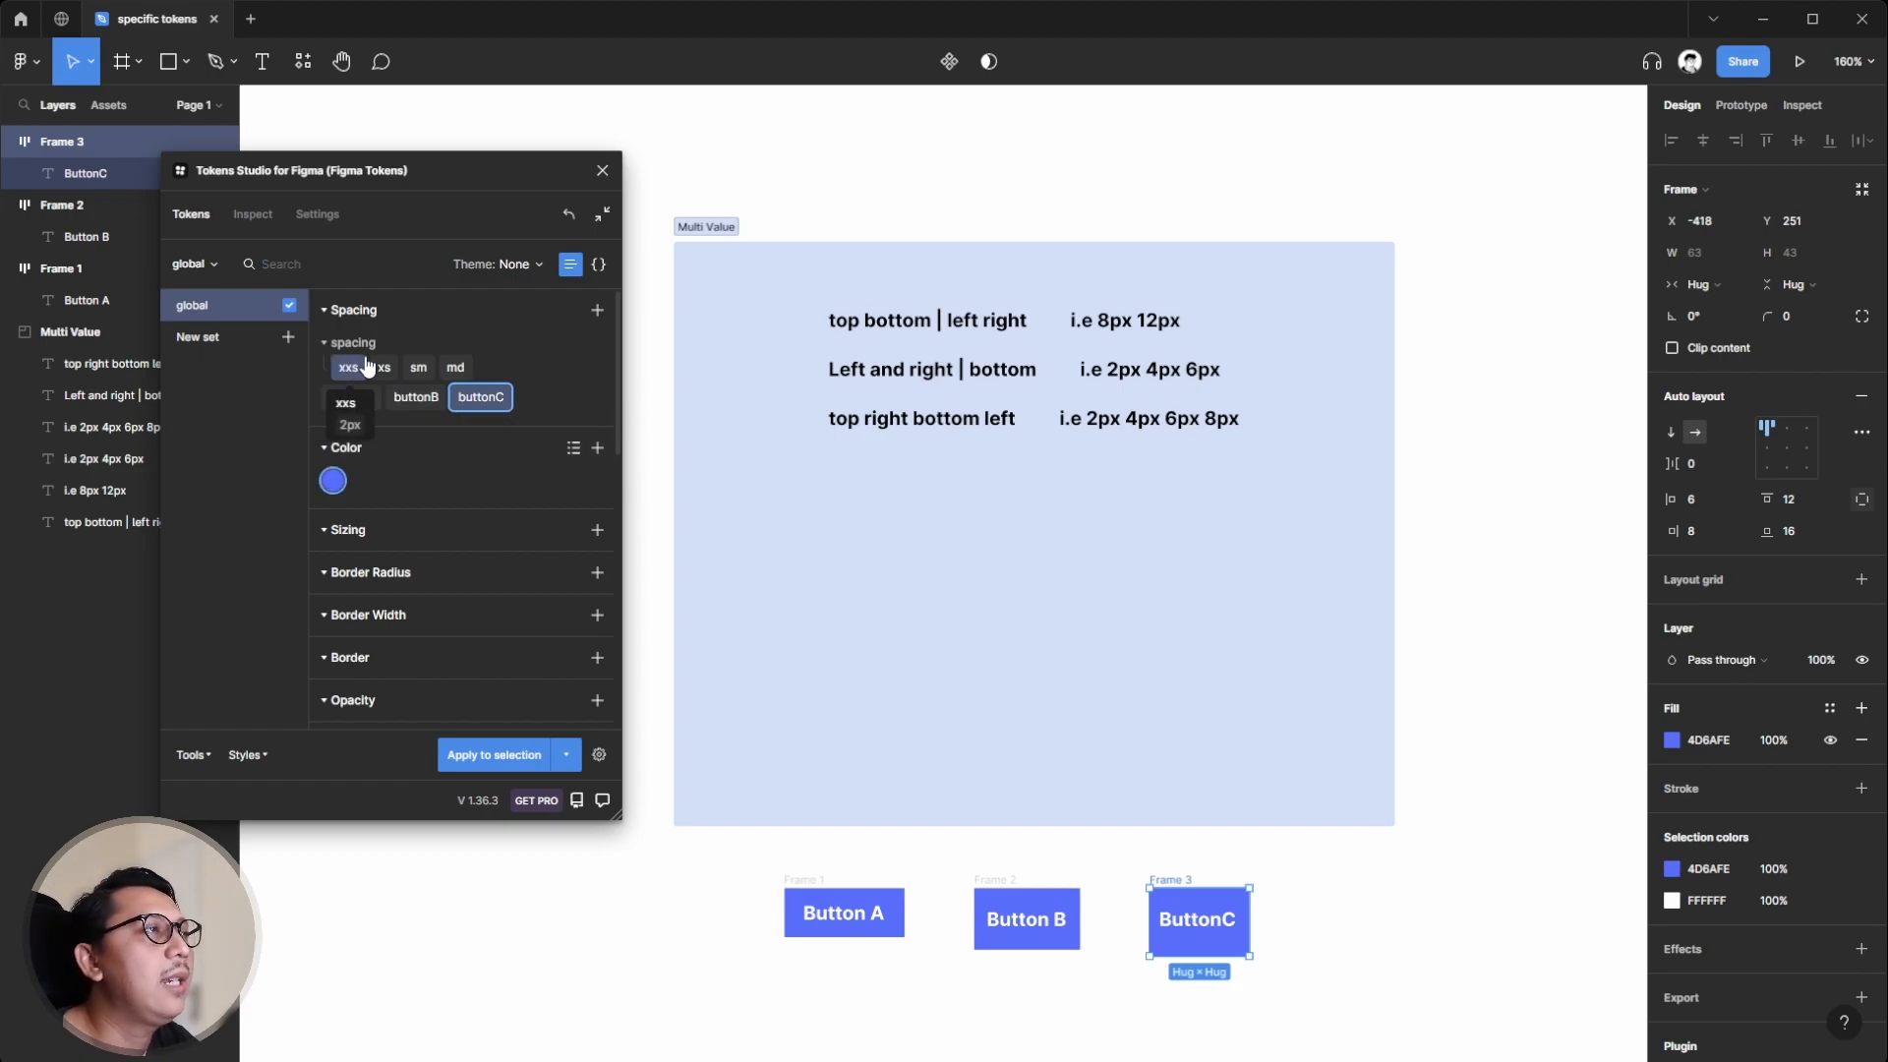
{"action": "right_click", "coordinate": [493, 397]}
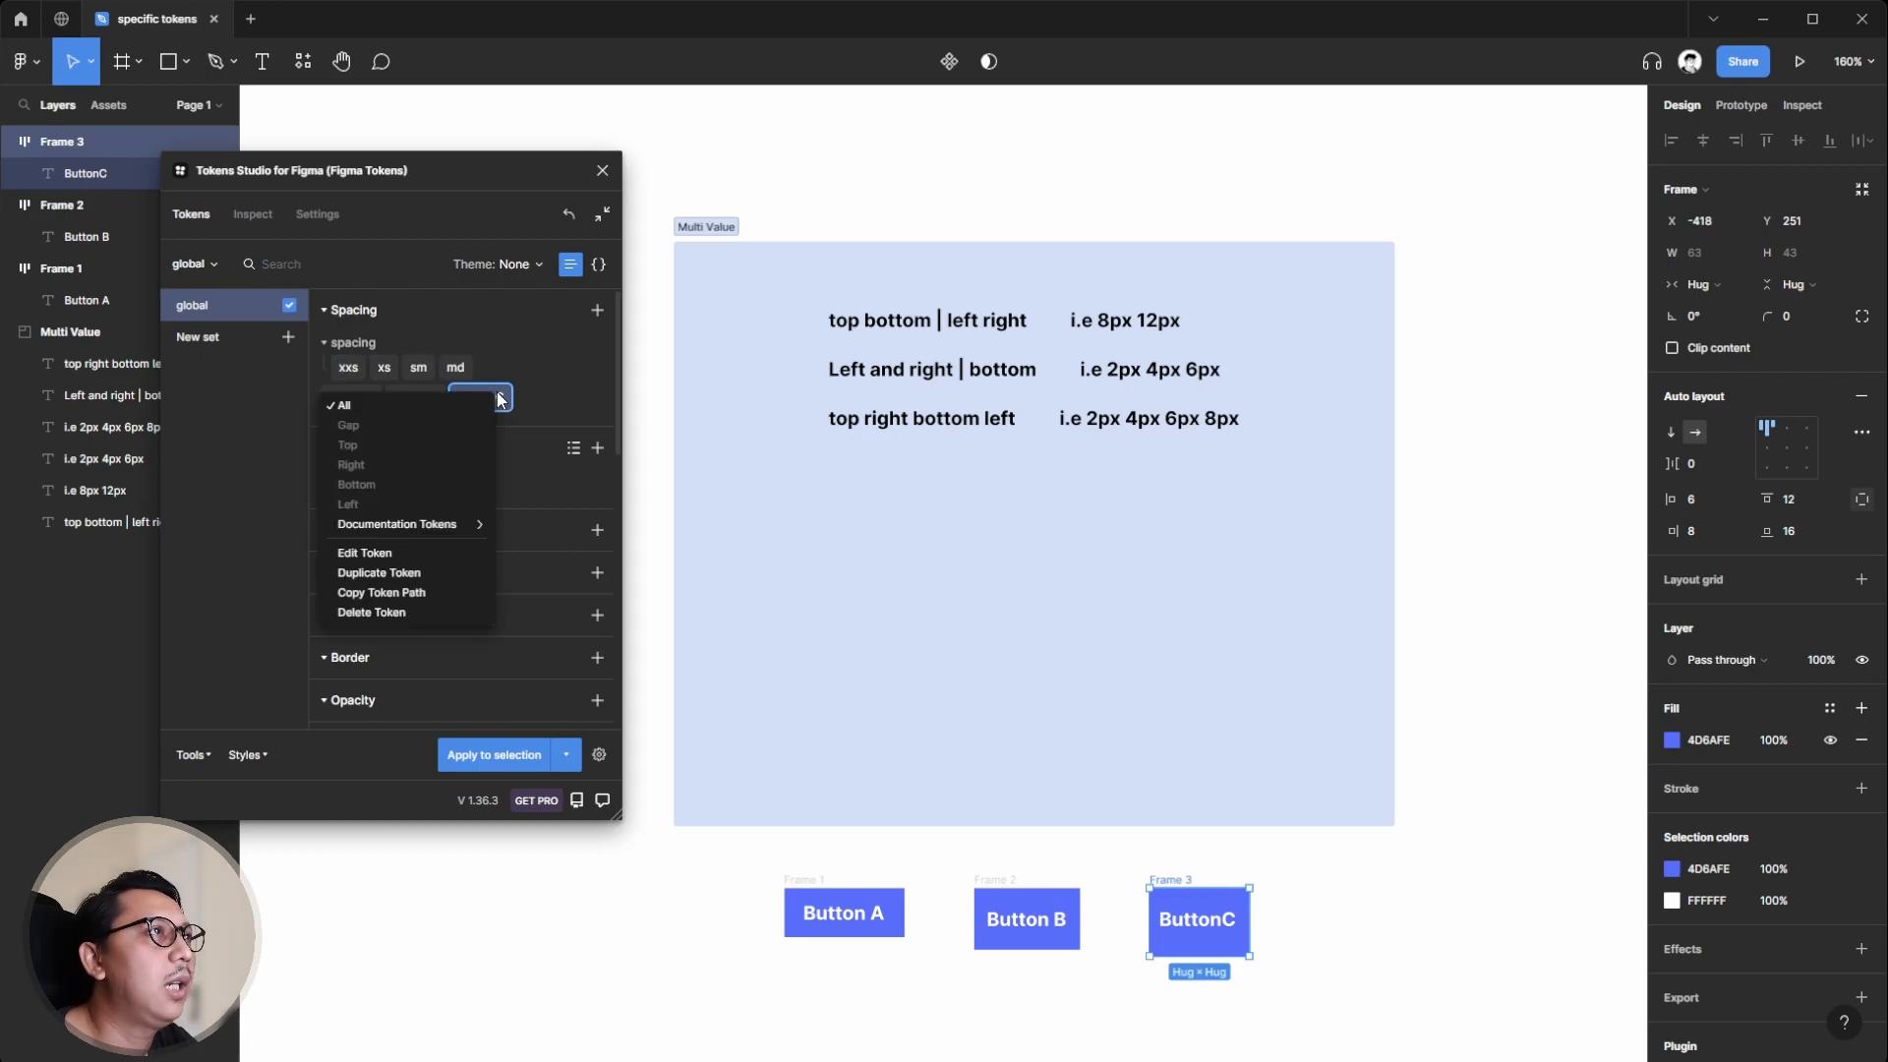
{"action": "left_click", "coordinate": [384, 552]}
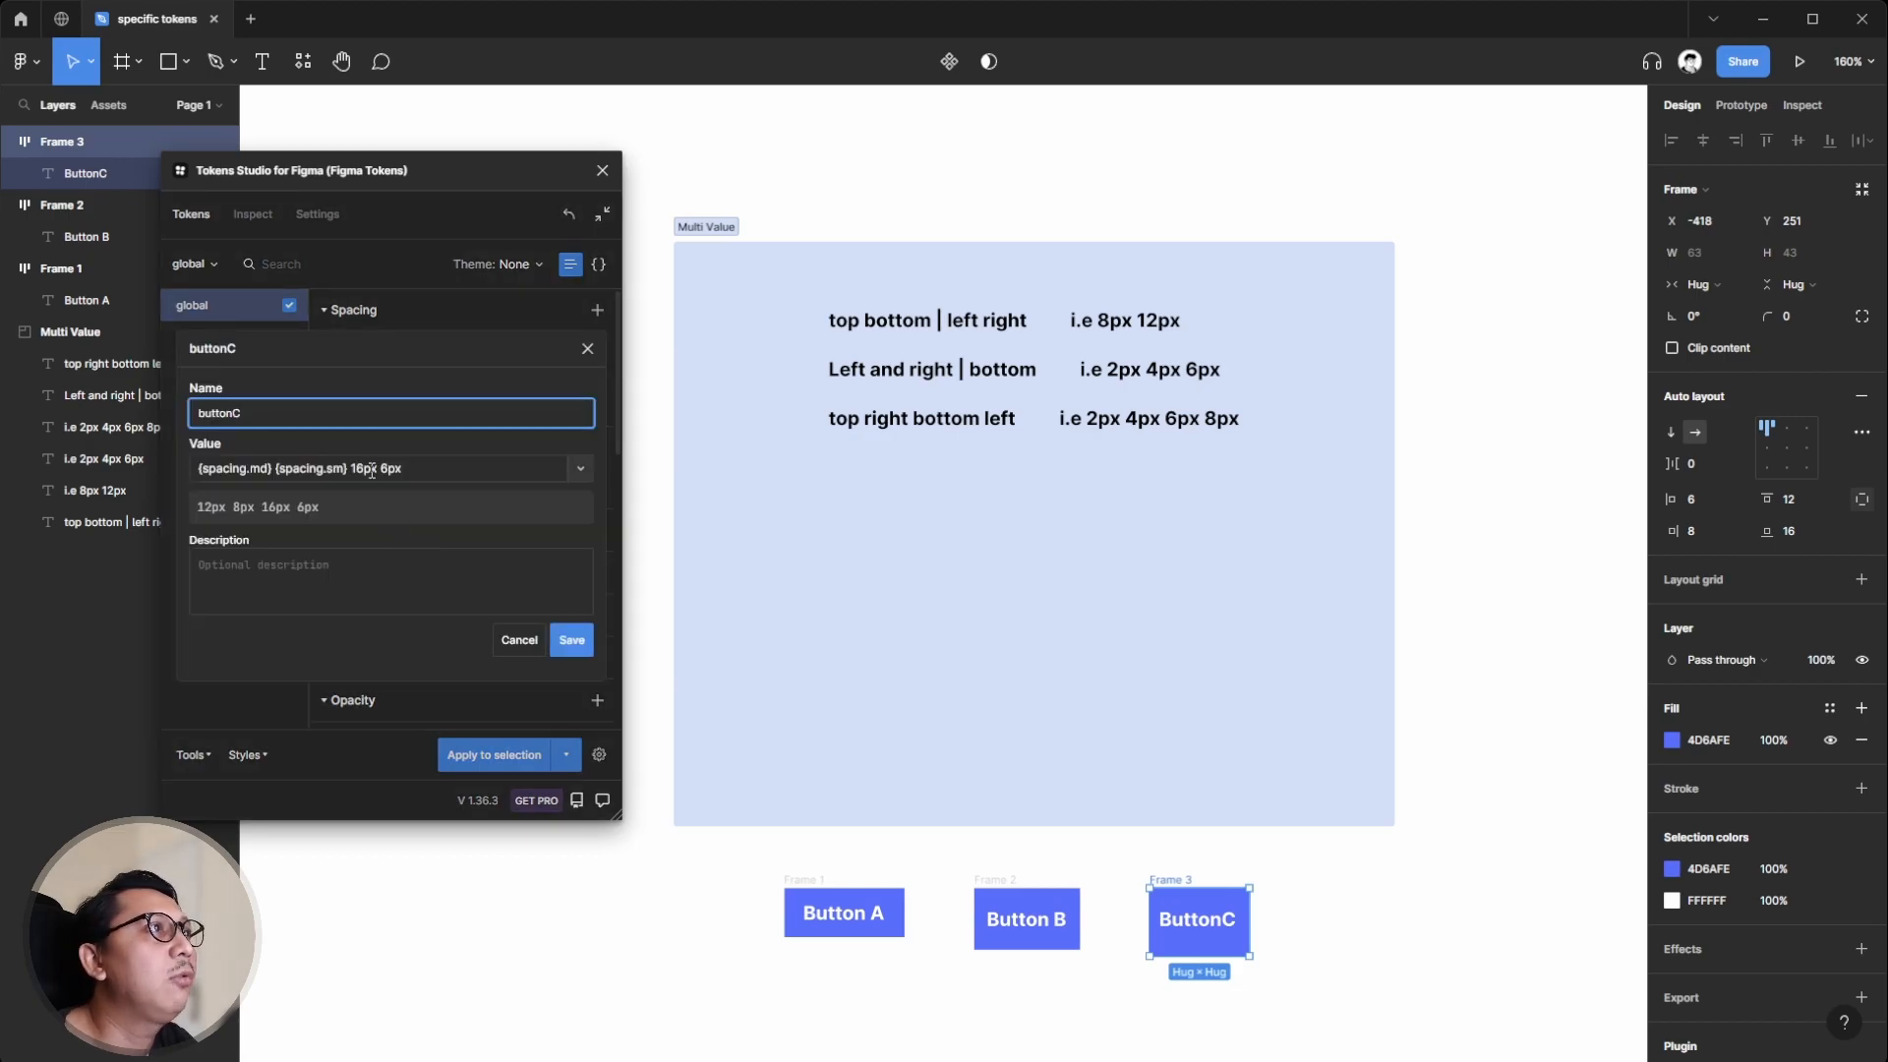